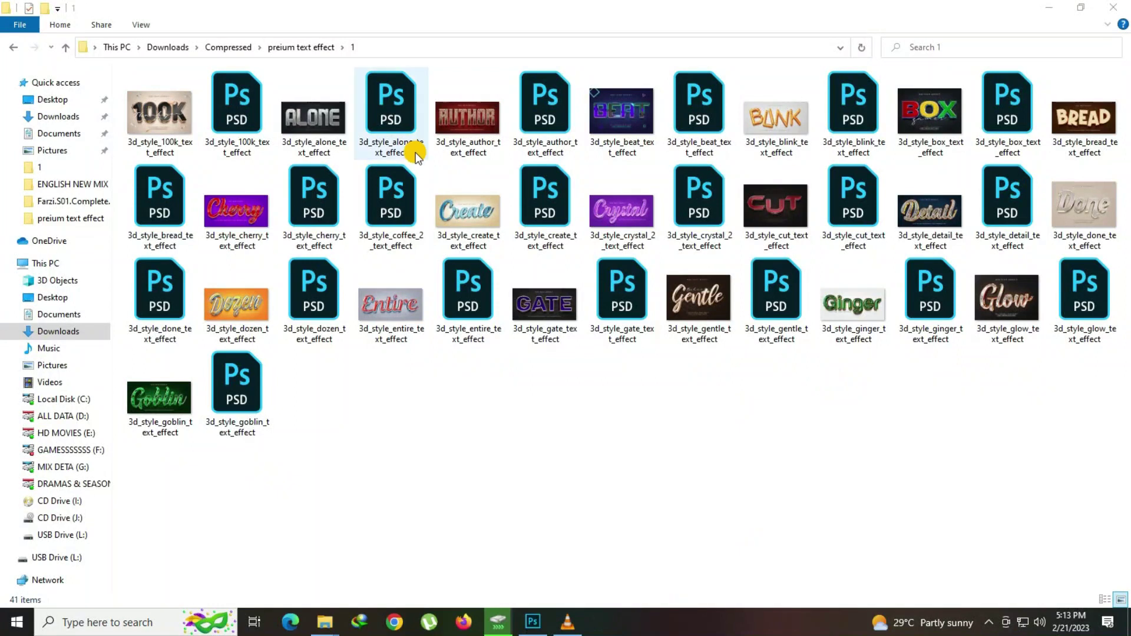
# Open the 100K text-effect preview and zoom in to inspect its lettering
pyautogui.doubleClick(175, 125)
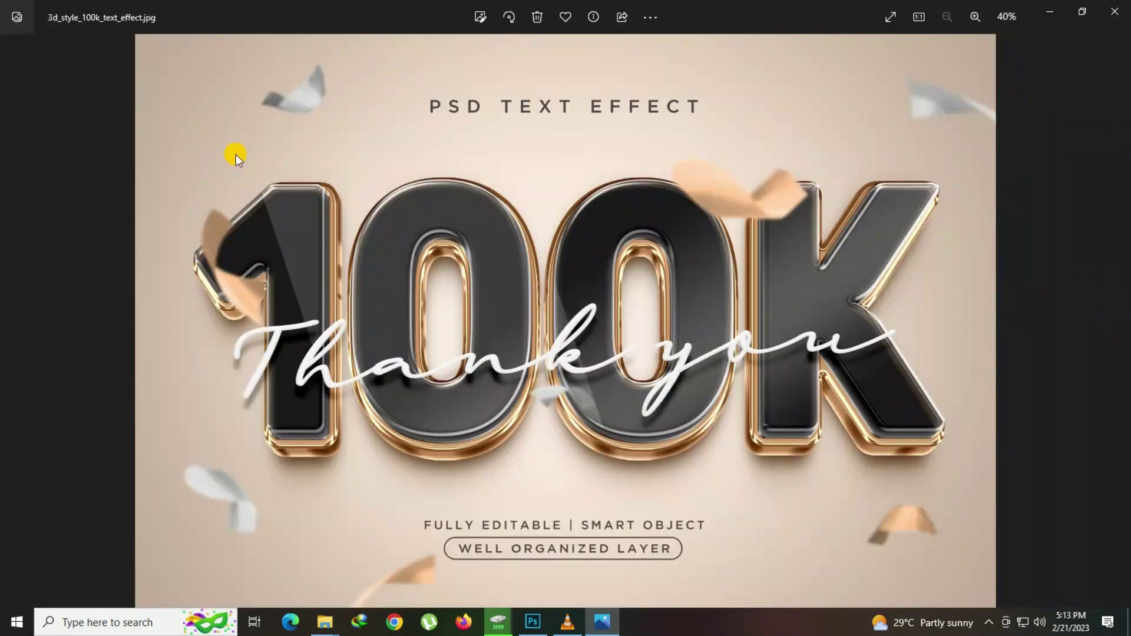
pyautogui.press('Right')
pyautogui.press('Right')
pyautogui.press('Right')
pyautogui.press('Right')
pyautogui.press('Right')
pyautogui.press('Right')
pyautogui.press('Right')
pyautogui.press('Right')
pyautogui.press('Right')
pyautogui.press('Right')
pyautogui.press('Right')
pyautogui.press('Right')
pyautogui.press('Right')
pyautogui.press('Right')
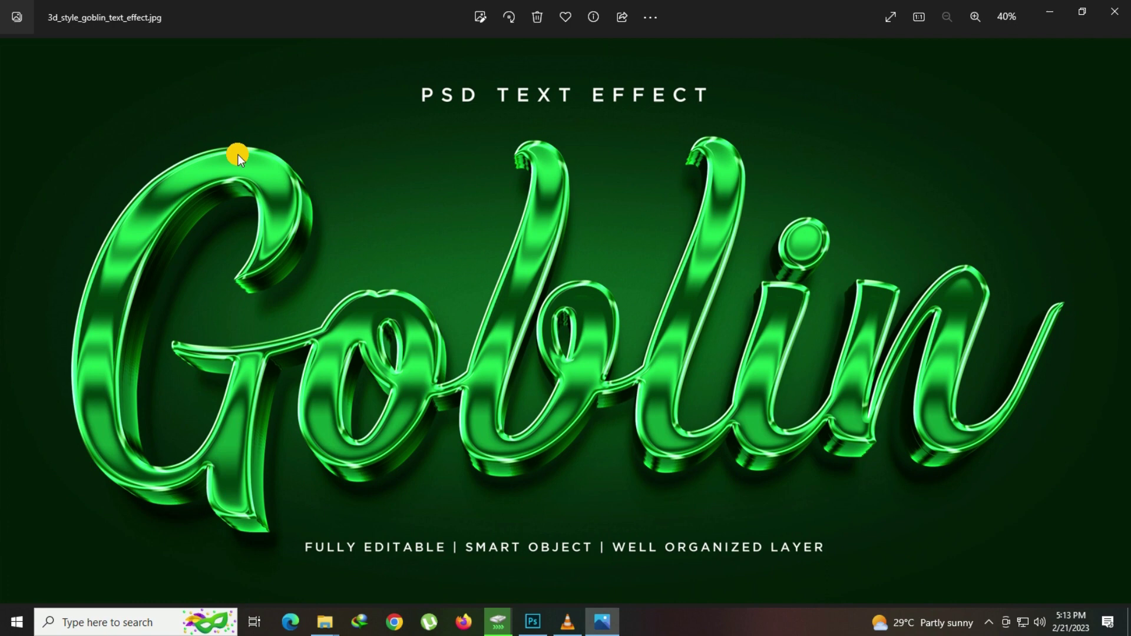
pyautogui.press('Left')
pyautogui.press('Left')
pyautogui.press('Left')
pyautogui.press('Left')
pyautogui.press('Left')
pyautogui.press('Left')
pyautogui.press('Left')
pyautogui.press('Left')
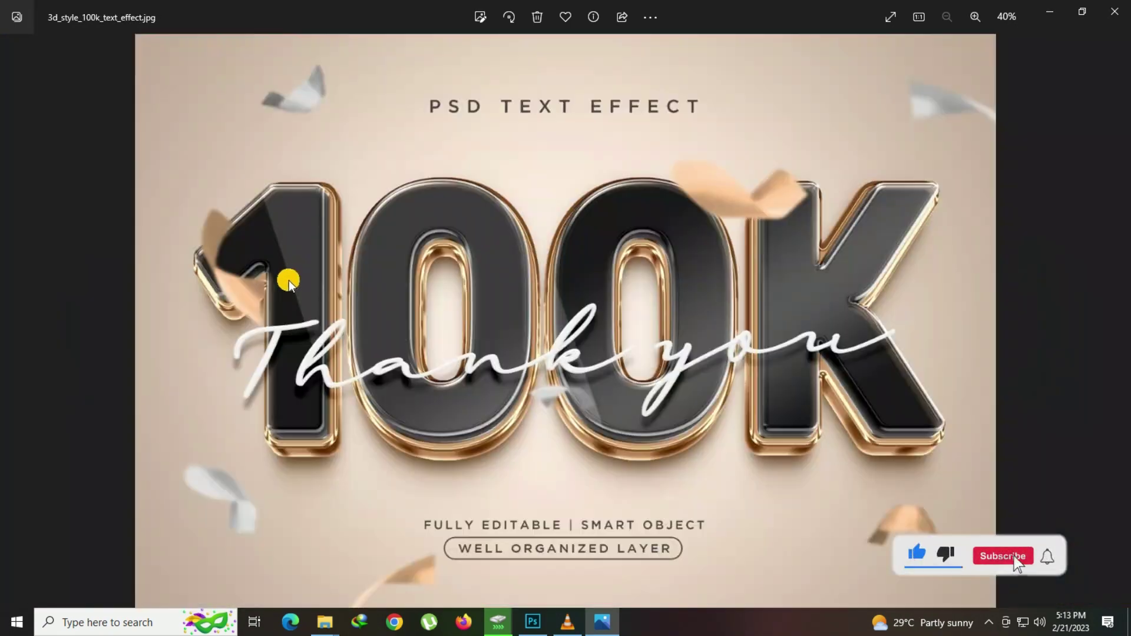
pyautogui.scroll(2, 410, 344)
pyautogui.scroll(2, 417, 328)
pyautogui.moveTo(750, 320)
pyautogui.mouseDown()
pyautogui.moveTo(719, 373)
pyautogui.moveTo(572, 384)
pyautogui.mouseUp()
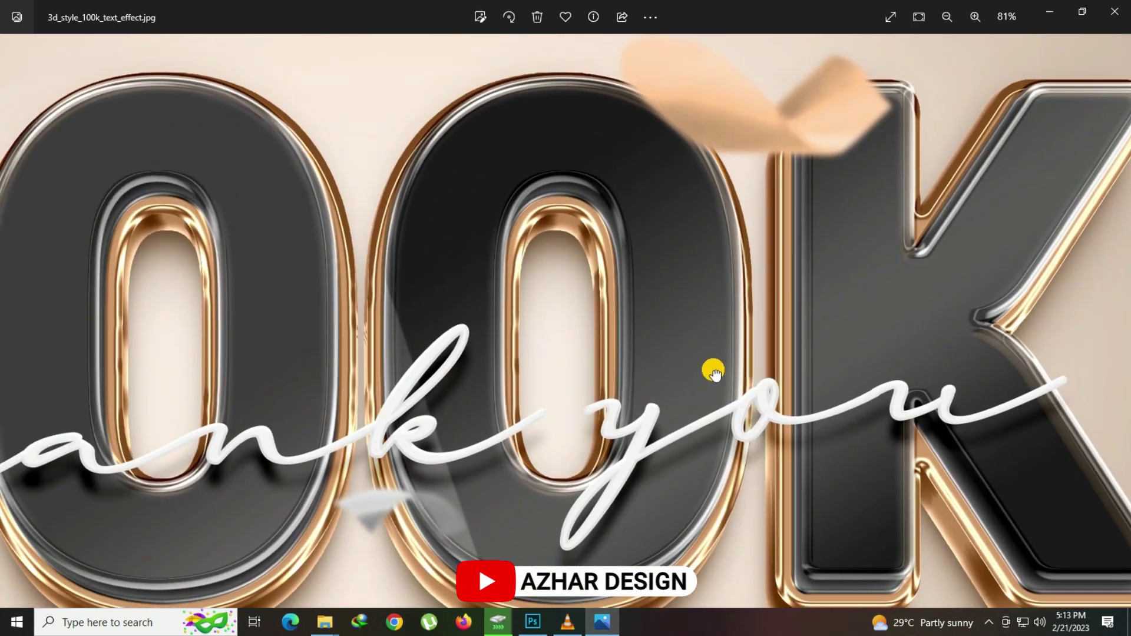
pyautogui.moveTo(714, 372); pyautogui.dragTo(806, 337)
pyautogui.scroll(-2, 510, 362)
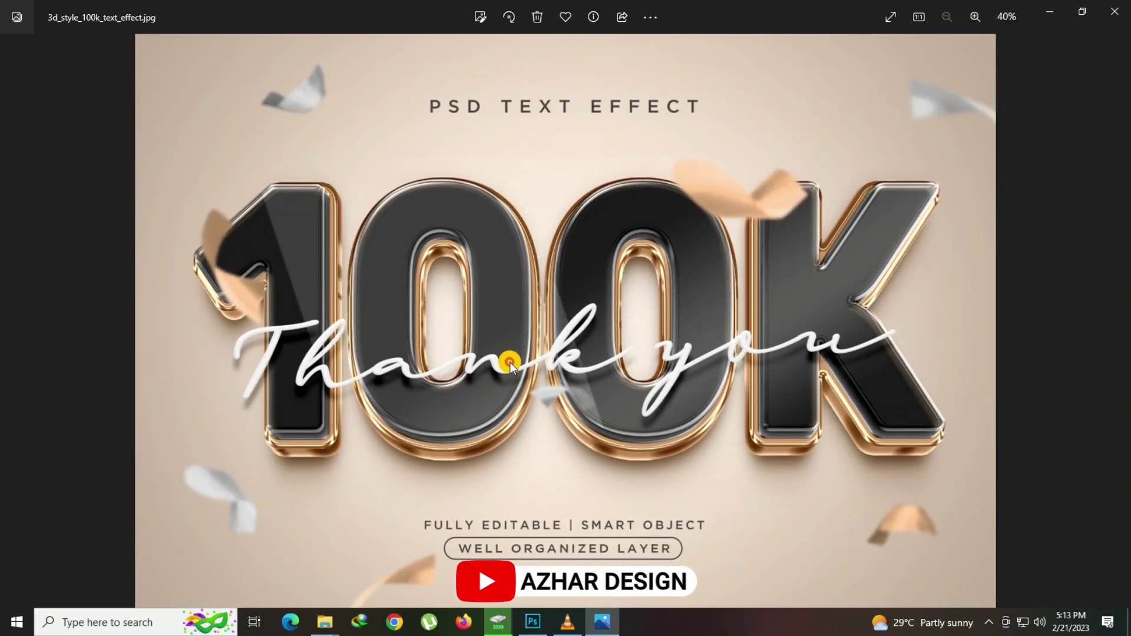
# Zoom in on the ALONE and AUTHOR previews to inspect their lettering
pyautogui.press('Right')
pyautogui.scroll(2, 556, 341)
pyautogui.moveTo(506, 369)
pyautogui.mouseDown()
pyautogui.moveTo(734, 373)
pyautogui.moveTo(538, 424)
pyautogui.mouseUp()
pyautogui.scroll(-2, 606, 398)
pyautogui.press('Right')
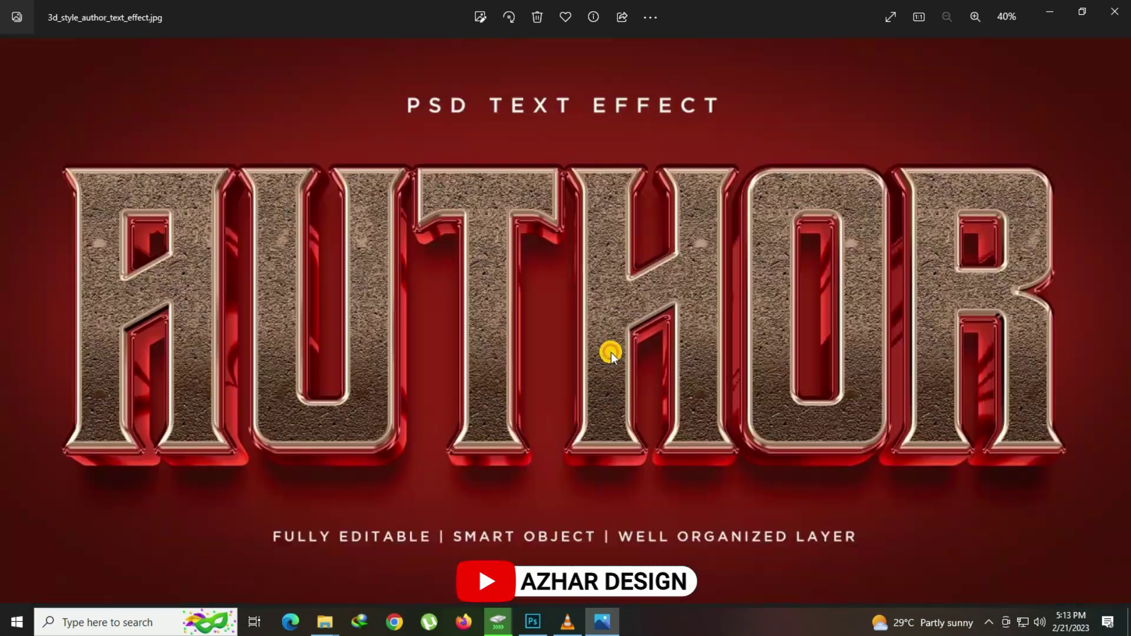
pyautogui.scroll(2, 629, 332)
pyautogui.moveTo(341, 351)
pyautogui.mouseDown()
pyautogui.moveTo(624, 376)
pyautogui.moveTo(641, 442)
pyautogui.moveTo(838, 448)
pyautogui.moveTo(497, 444)
pyautogui.moveTo(513, 411)
pyautogui.mouseUp()
# Inspect the BEAT and BLINK previews up close
pyautogui.press('Right')
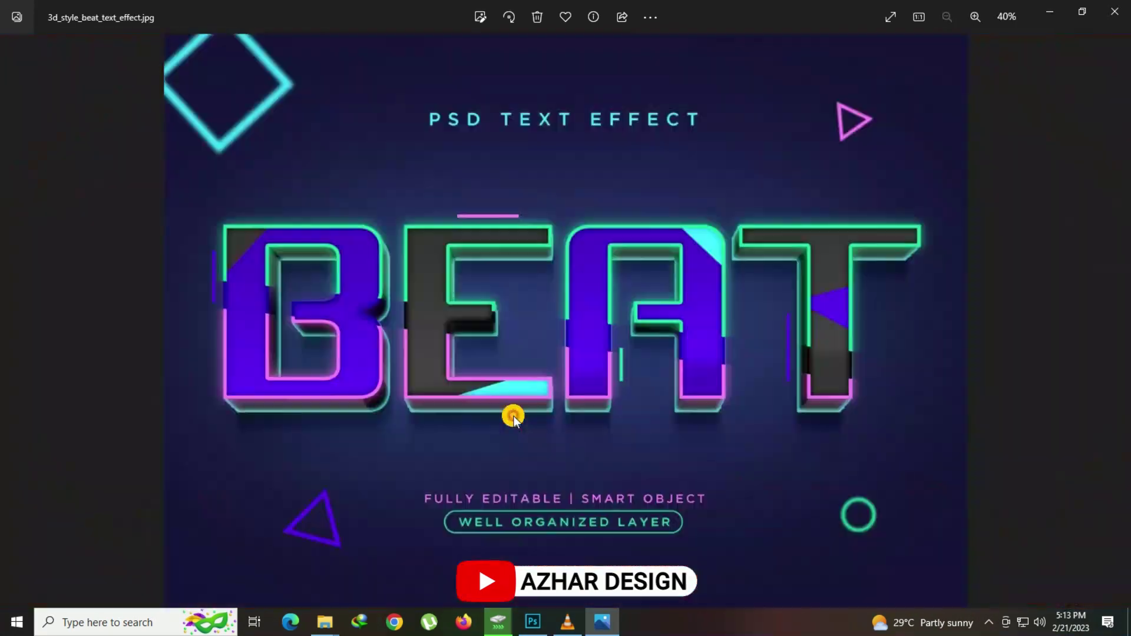
pyautogui.scroll(2, 531, 356)
pyautogui.moveTo(434, 396)
pyautogui.mouseDown()
pyautogui.moveTo(570, 396)
pyautogui.moveTo(420, 433)
pyautogui.moveTo(305, 409)
pyautogui.mouseUp()
pyautogui.scroll(-2, 506, 375)
pyautogui.press('Right')
pyautogui.scroll(2, 569, 335)
pyautogui.moveTo(568, 334)
pyautogui.mouseDown()
pyautogui.moveTo(560, 420)
pyautogui.moveTo(586, 399)
pyautogui.mouseUp()
pyautogui.scroll(-2, 586, 398)
# Check the BOX preview and examine the BREAD lettering up close
pyautogui.press('Right')
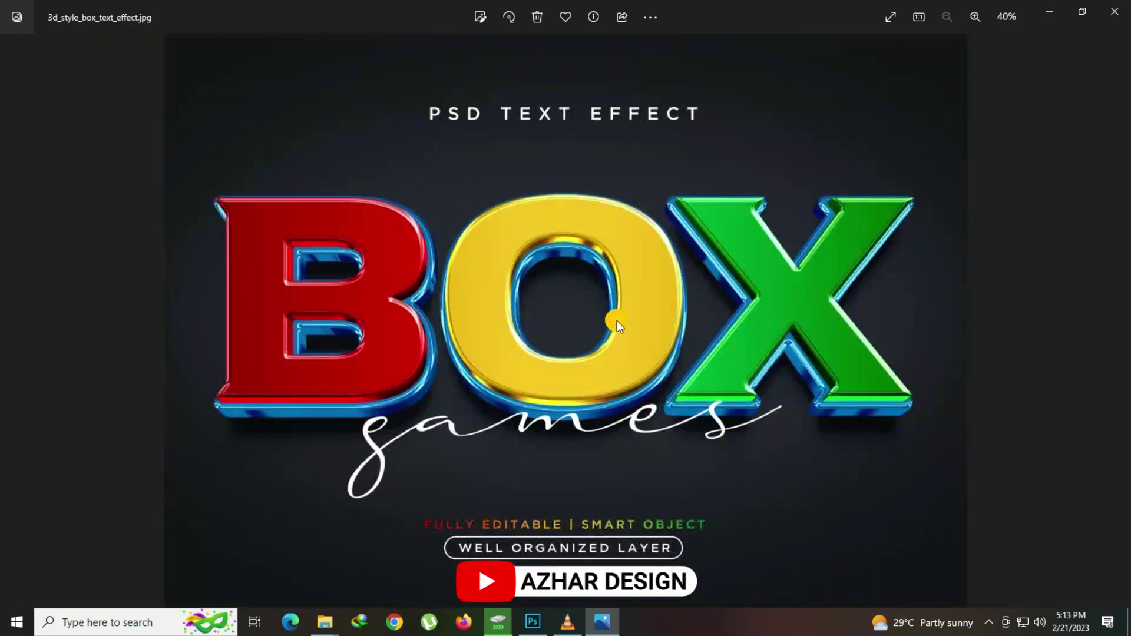
pyautogui.scroll(2, 455, 324)
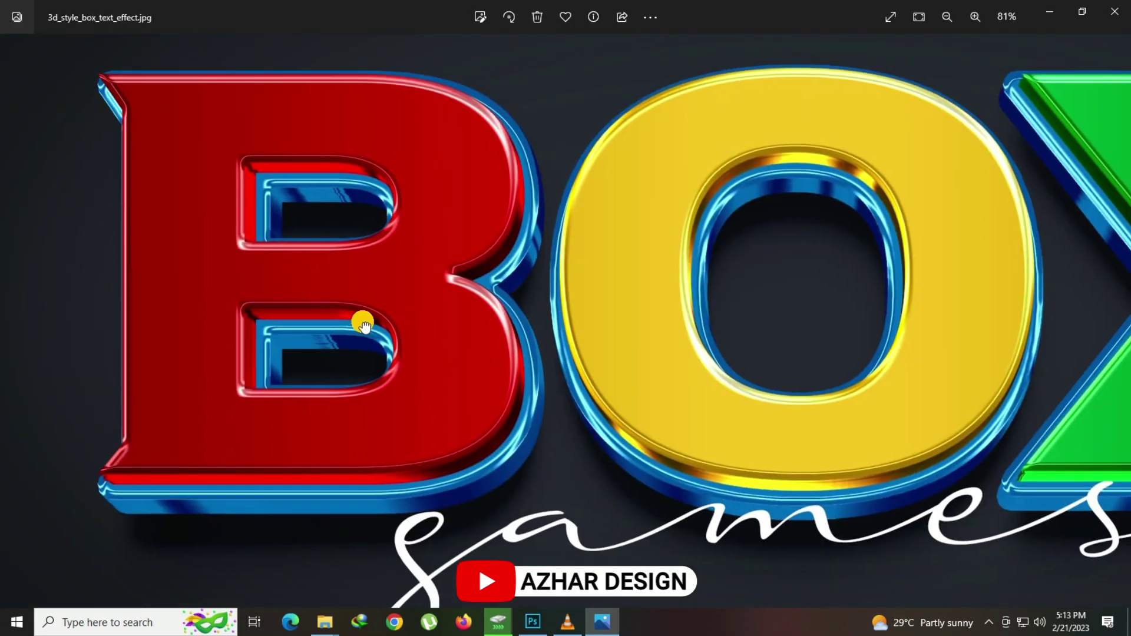
pyautogui.scroll(-2, 585, 355)
pyautogui.press('Right')
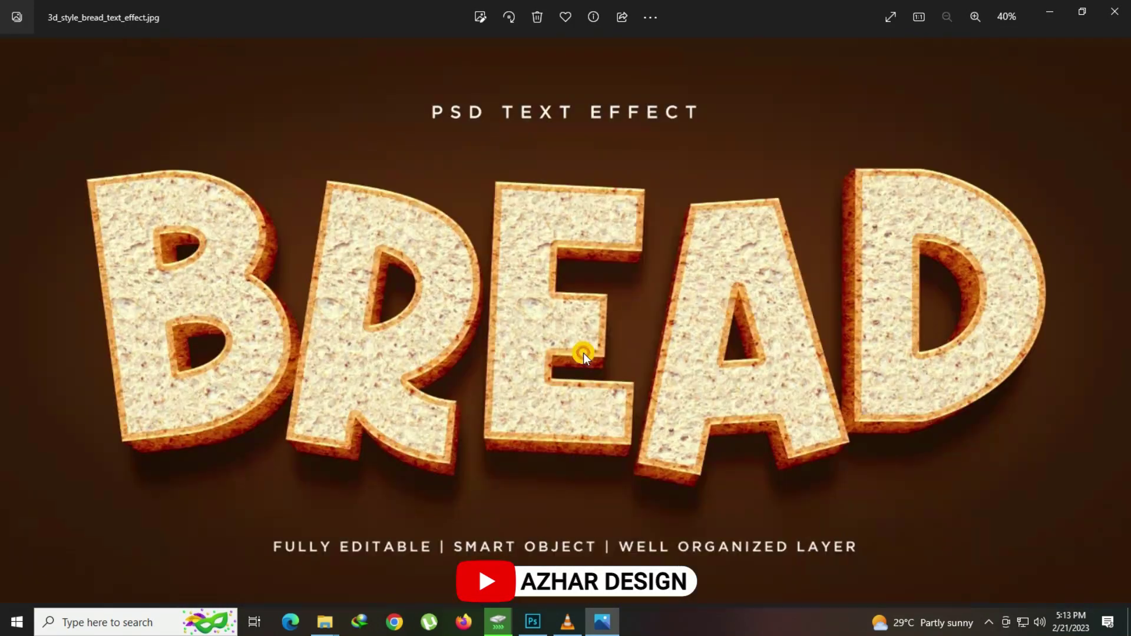
pyautogui.scroll(2, 621, 330)
pyautogui.moveTo(449, 314)
pyautogui.mouseDown()
pyautogui.moveTo(811, 344)
pyautogui.moveTo(587, 345)
pyautogui.mouseUp()
pyautogui.scroll(-2, 659, 338)
# Inspect the Cherry and Create previews up close, ending on the Crystal preview
pyautogui.press('Right')
pyautogui.scroll(2, 574, 298)
pyautogui.moveTo(564, 388)
pyautogui.mouseDown()
pyautogui.moveTo(788, 390)
pyautogui.moveTo(870, 373)
pyautogui.moveTo(884, 424)
pyautogui.moveTo(405, 324)
pyautogui.mouseUp()
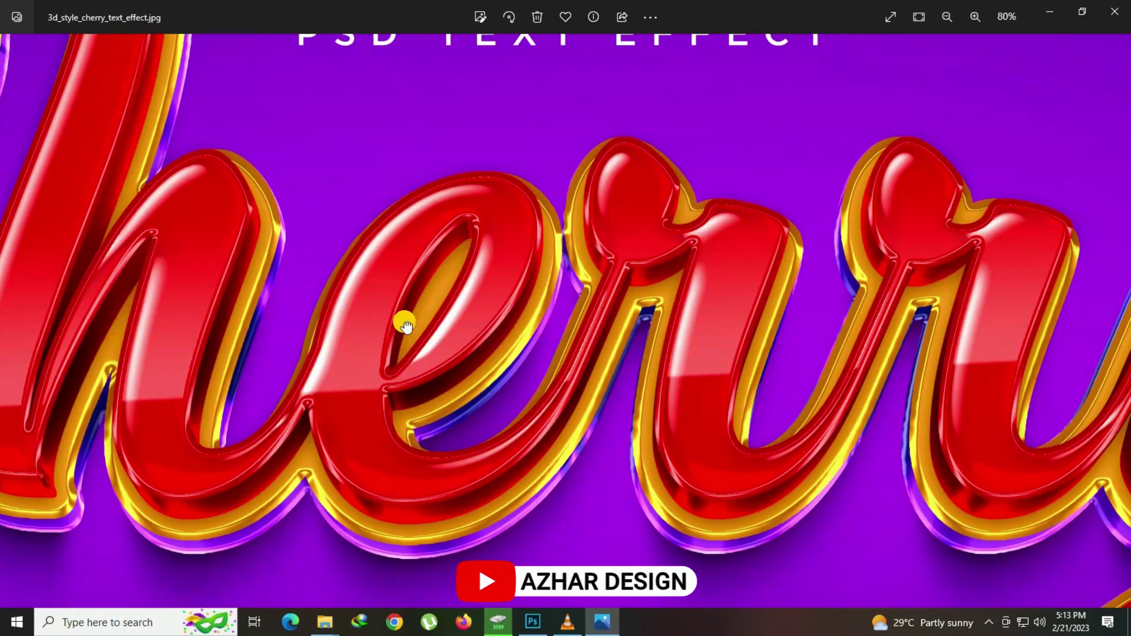
pyautogui.moveTo(578, 353); pyautogui.dragTo(490, 344)
pyautogui.scroll(-2, 490, 344)
pyautogui.press('Right')
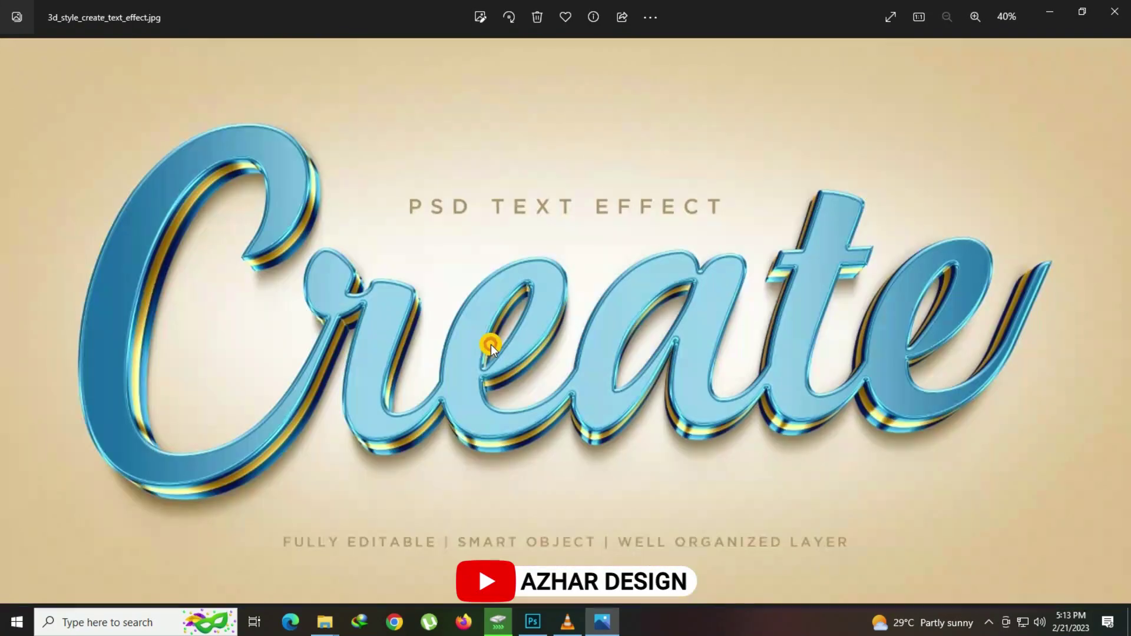
pyautogui.scroll(2, 582, 324)
pyautogui.moveTo(316, 354)
pyautogui.mouseDown()
pyautogui.moveTo(687, 358)
pyautogui.moveTo(752, 380)
pyautogui.moveTo(790, 472)
pyautogui.moveTo(868, 346)
pyautogui.moveTo(797, 250)
pyautogui.moveTo(519, 383)
pyautogui.moveTo(189, 404)
pyautogui.mouseUp()
pyautogui.scroll(-2, 497, 412)
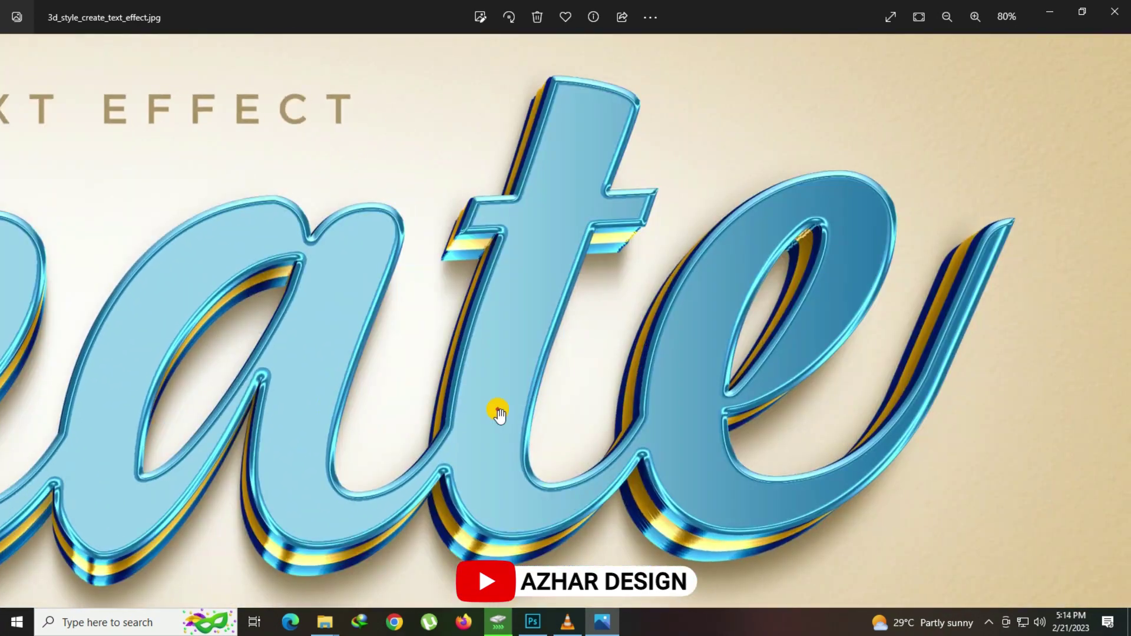
pyautogui.press('Right')
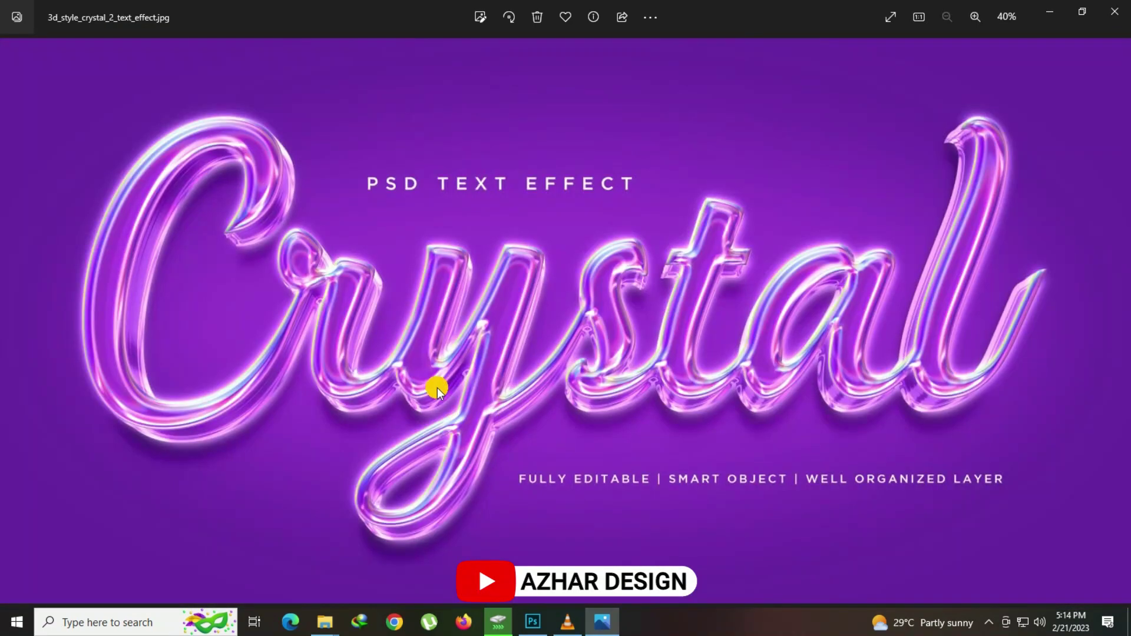
# Inspect the Crystal and CUT lettering up close
pyautogui.scroll(2, 346, 331)
pyautogui.moveTo(346, 331)
pyautogui.mouseDown()
pyautogui.moveTo(626, 434)
pyautogui.moveTo(354, 480)
pyautogui.moveTo(65, 374)
pyautogui.mouseUp()
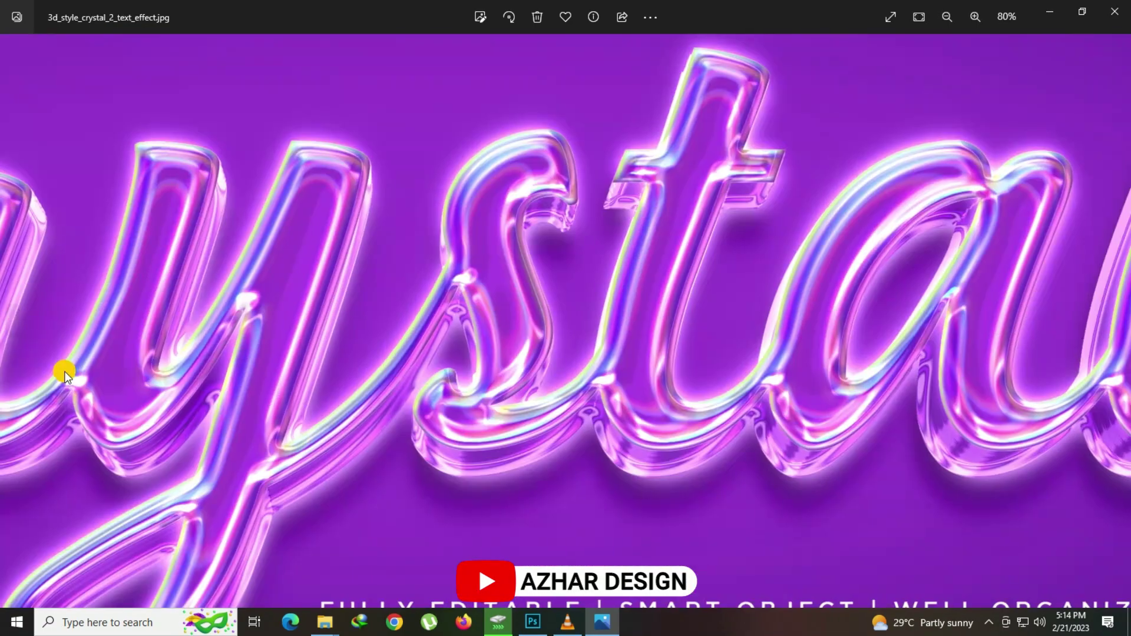
pyautogui.scroll(-2, 523, 399)
pyautogui.press('Right')
pyautogui.scroll(2, 586, 359)
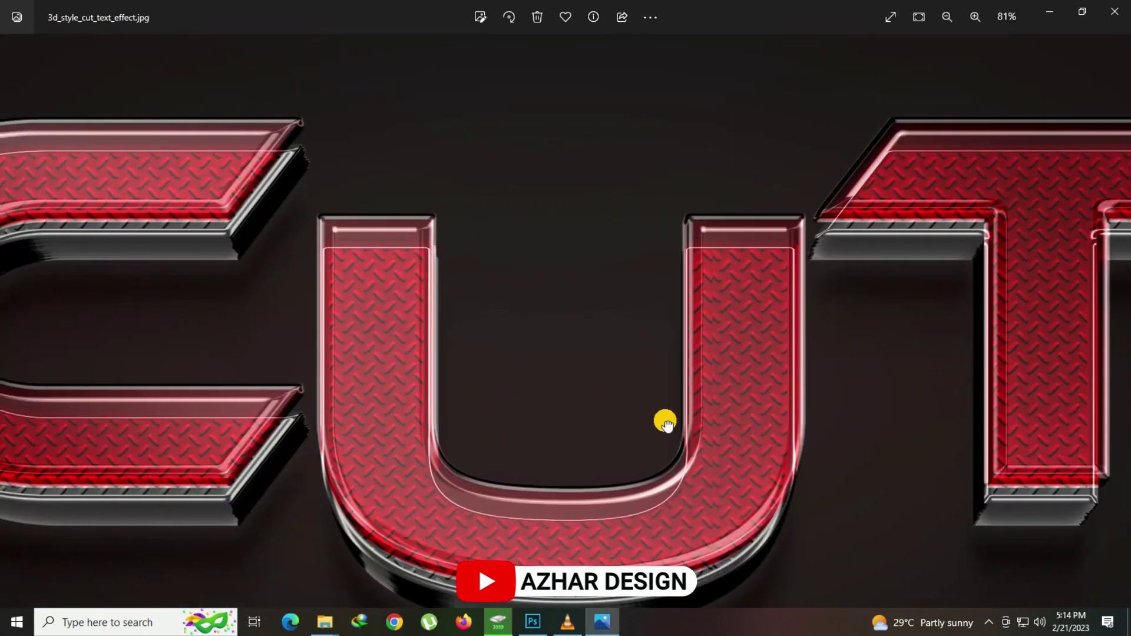
pyautogui.moveTo(485, 409); pyautogui.dragTo(765, 411)
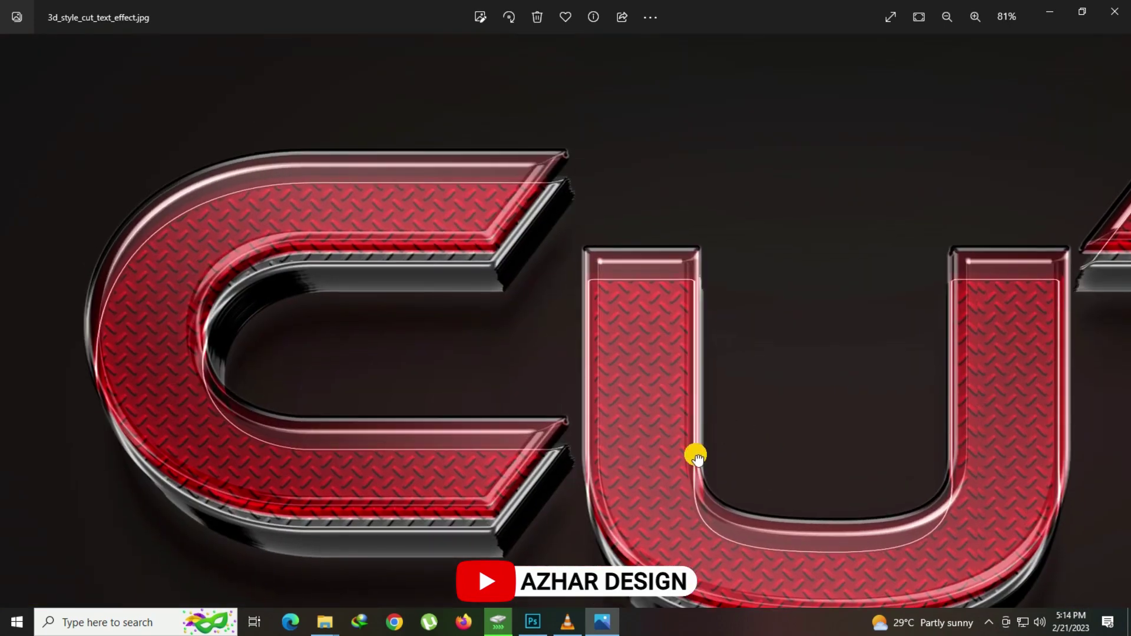
pyautogui.moveTo(694, 457); pyautogui.dragTo(551, 443)
pyautogui.scroll(-2, 551, 443)
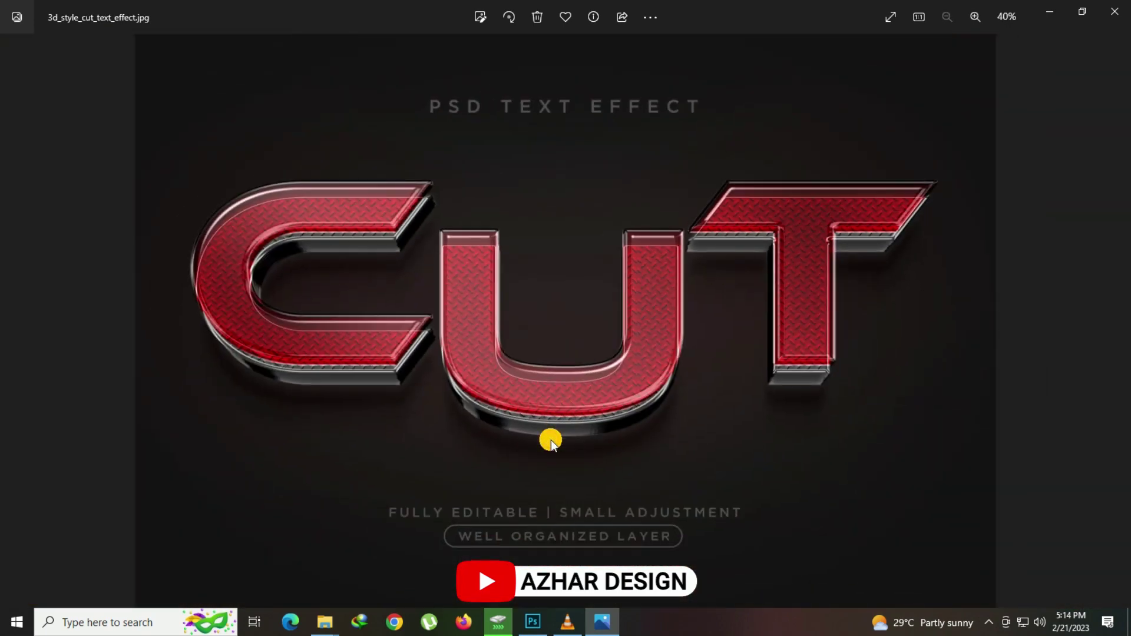
# Zoom into the Detail and Done previews and pan across their lettering
pyautogui.press('Right')
pyautogui.scroll(2, 558, 412)
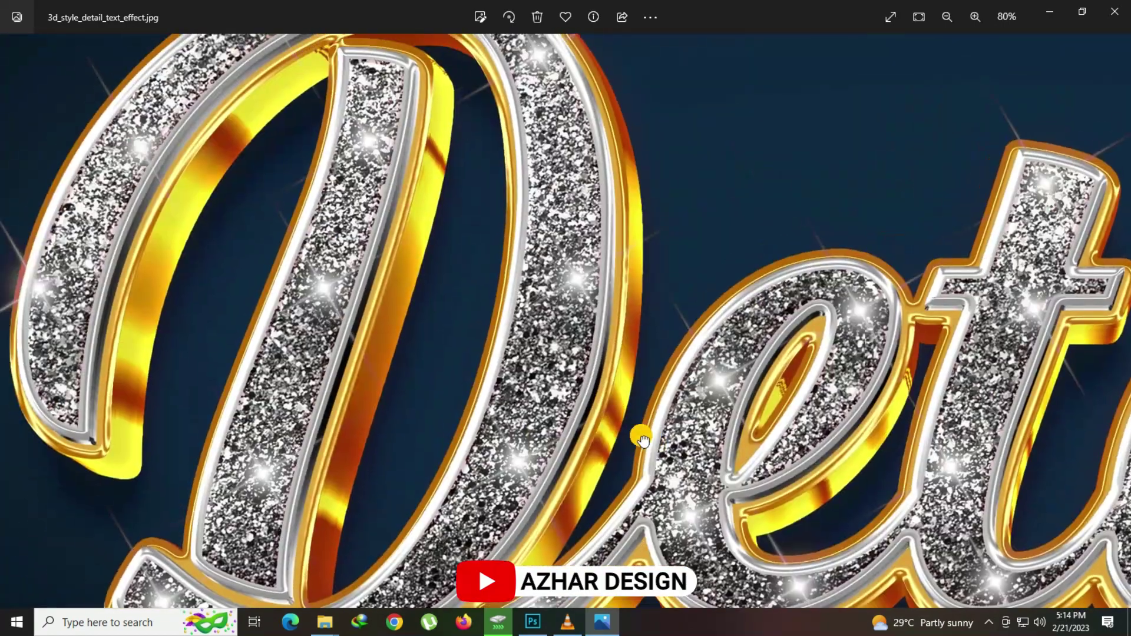
pyautogui.moveTo(559, 359)
pyautogui.mouseDown()
pyautogui.moveTo(707, 365)
pyautogui.moveTo(328, 400)
pyautogui.moveTo(89, 362)
pyautogui.mouseUp()
pyautogui.moveTo(480, 393)
pyautogui.mouseDown()
pyautogui.moveTo(312, 442)
pyautogui.moveTo(312, 465)
pyautogui.mouseUp()
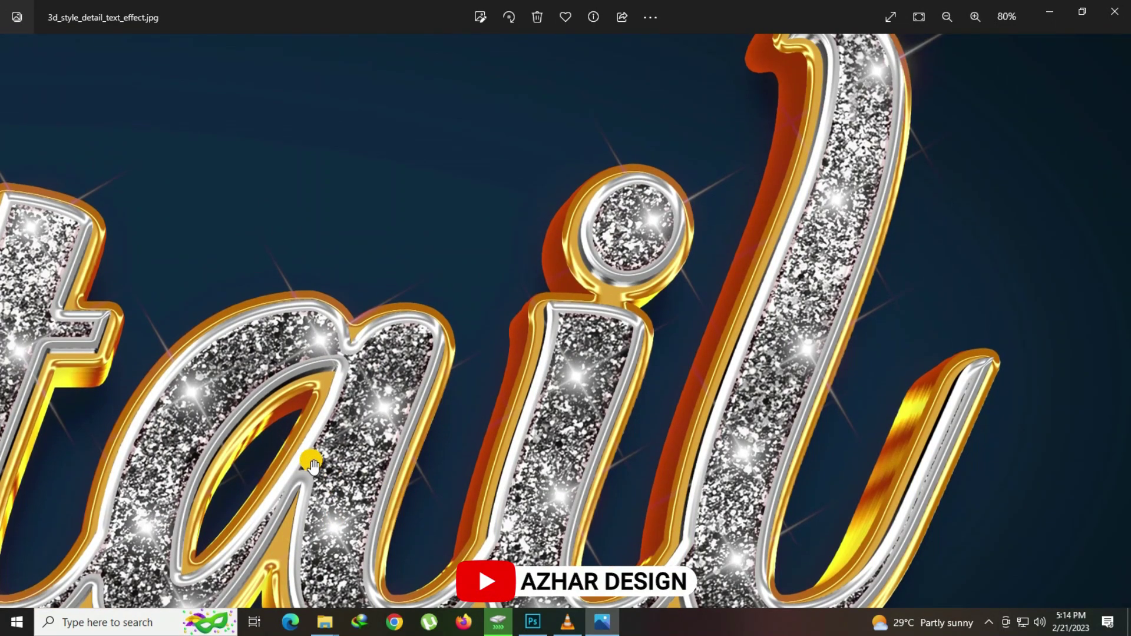
pyautogui.scroll(-2, 318, 457)
pyautogui.press('Right')
pyautogui.scroll(2, 422, 389)
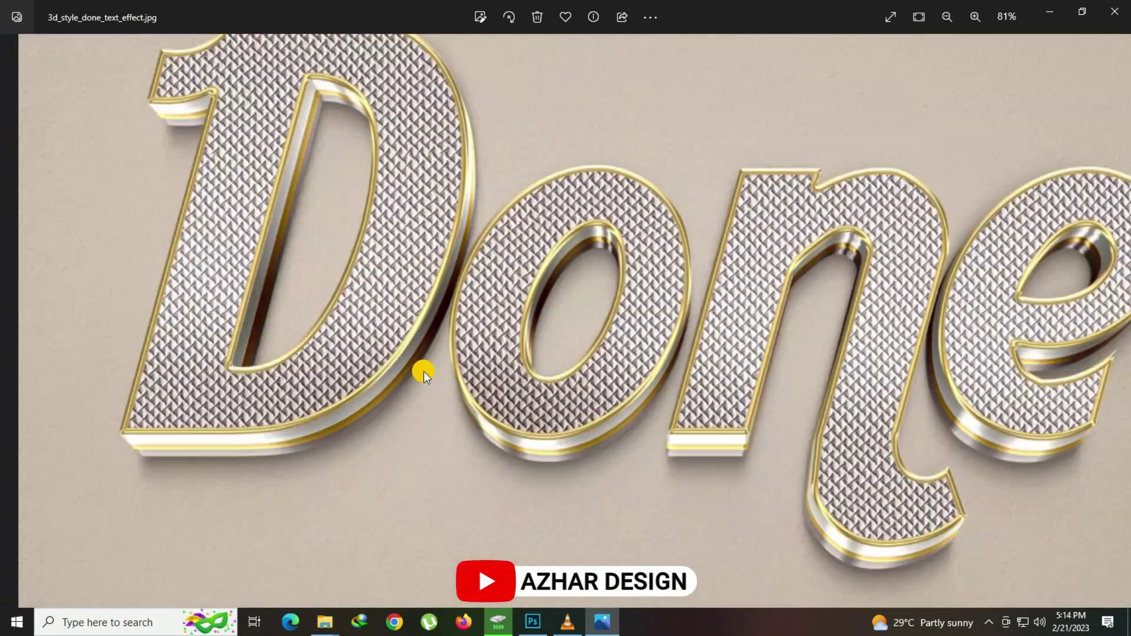
pyautogui.moveTo(360, 362)
pyautogui.mouseDown()
pyautogui.moveTo(358, 457)
pyautogui.moveTo(565, 416)
pyautogui.moveTo(292, 424)
pyautogui.moveTo(435, 433)
pyautogui.moveTo(397, 424)
pyautogui.mouseUp()
pyautogui.scroll(-2, 397, 424)
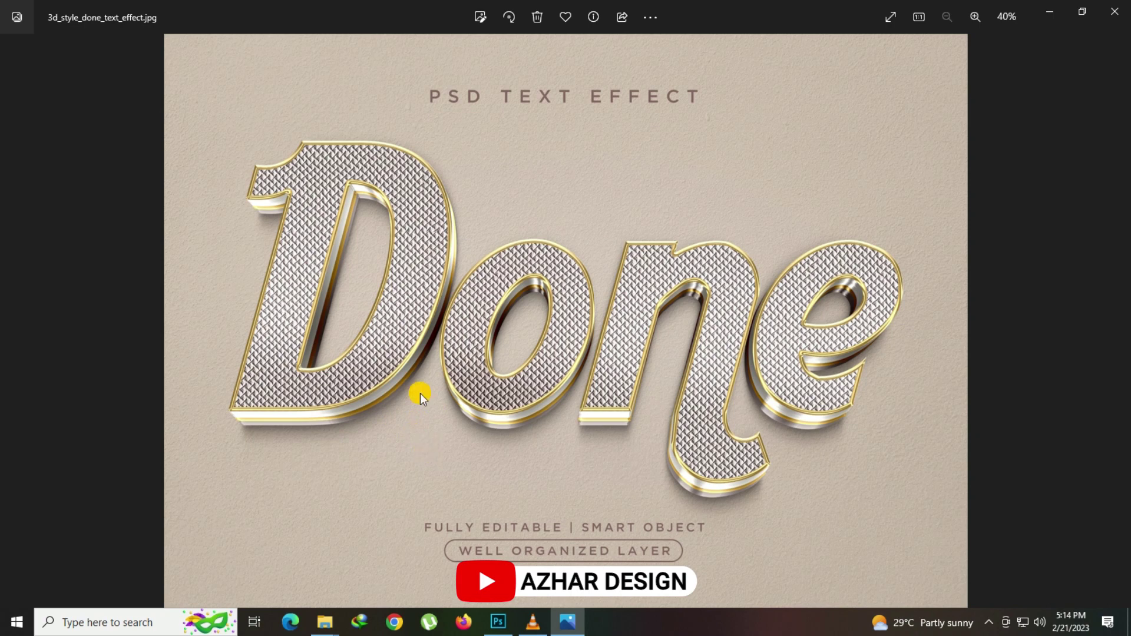
# Inspect the Dozen preview up close
pyautogui.press('Right')
pyautogui.scroll(1, 493, 301)
pyautogui.scroll(1, 492, 302)
pyautogui.moveTo(493, 301)
pyautogui.mouseDown()
pyautogui.moveTo(679, 375)
pyautogui.moveTo(442, 373)
pyautogui.mouseUp()
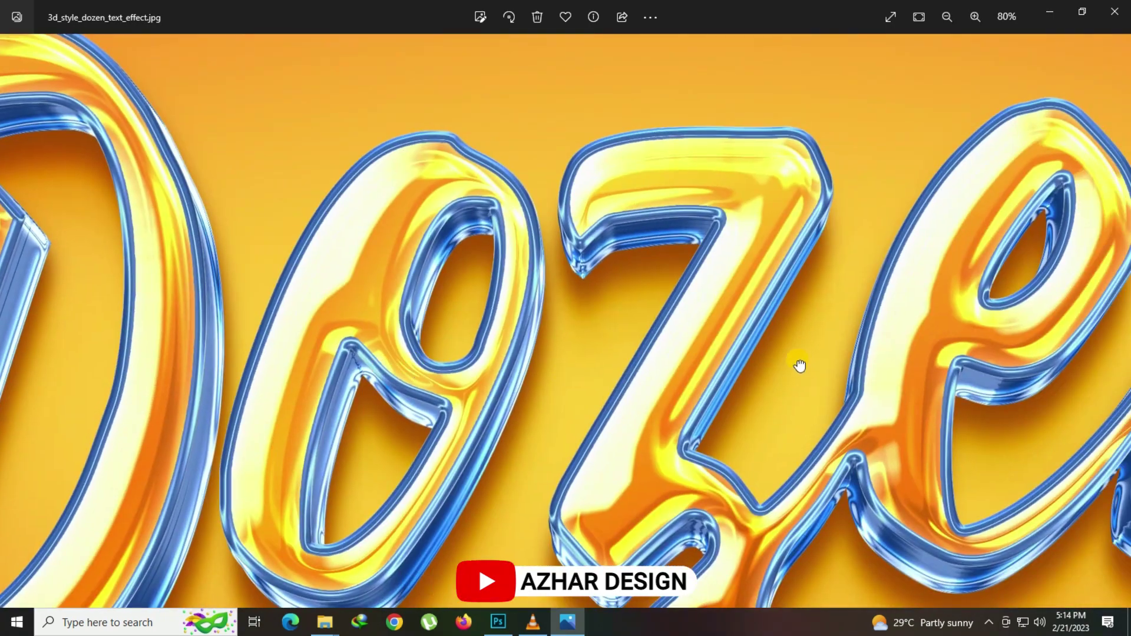
pyautogui.moveTo(798, 366); pyautogui.dragTo(489, 340)
pyautogui.scroll(-2, 606, 308)
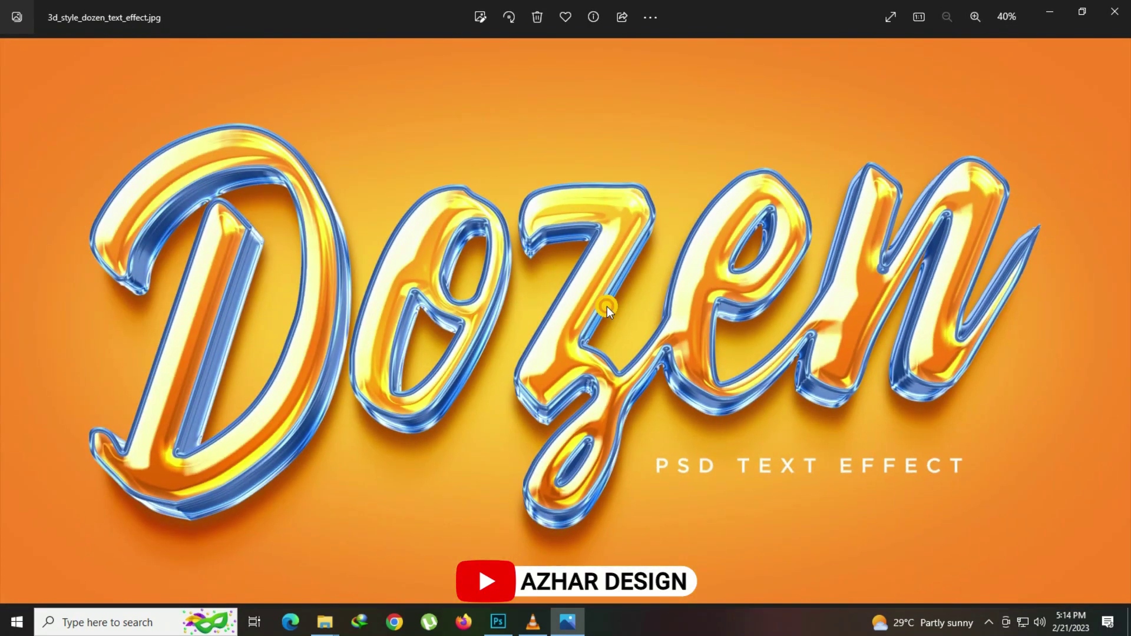
# Pan across the enlarged Entire and GATE lettering
pyautogui.press('Right')
pyautogui.scroll(2, 546, 343)
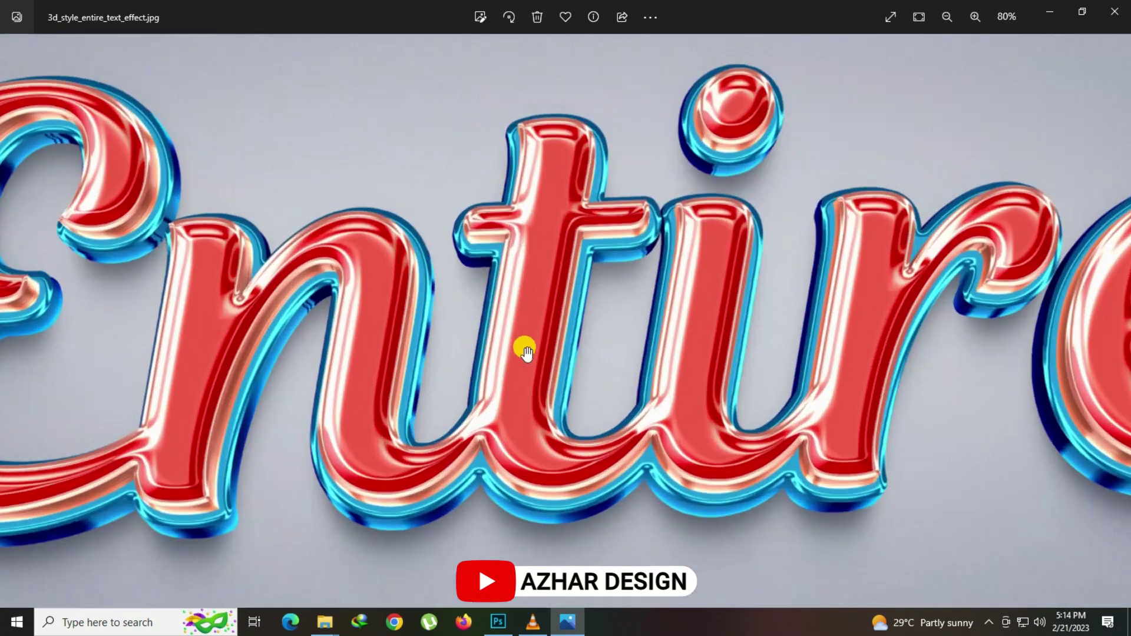
pyautogui.moveTo(277, 337)
pyautogui.mouseDown()
pyautogui.moveTo(659, 365)
pyautogui.moveTo(785, 361)
pyautogui.moveTo(570, 365)
pyautogui.mouseUp()
pyautogui.moveTo(1002, 353)
pyautogui.mouseDown()
pyautogui.moveTo(713, 347)
pyautogui.moveTo(447, 397)
pyautogui.moveTo(291, 370)
pyautogui.mouseUp()
pyautogui.scroll(-2, 355, 361)
pyautogui.press('Right')
pyautogui.scroll(2, 471, 336)
pyautogui.moveTo(409, 360)
pyautogui.mouseDown()
pyautogui.moveTo(583, 366)
pyautogui.moveTo(335, 383)
pyautogui.mouseUp()
pyautogui.moveTo(969, 377)
pyautogui.mouseDown()
pyautogui.moveTo(663, 366)
pyautogui.moveTo(497, 424)
pyautogui.moveTo(147, 364)
pyautogui.mouseUp()
pyautogui.scroll(-2, 358, 366)
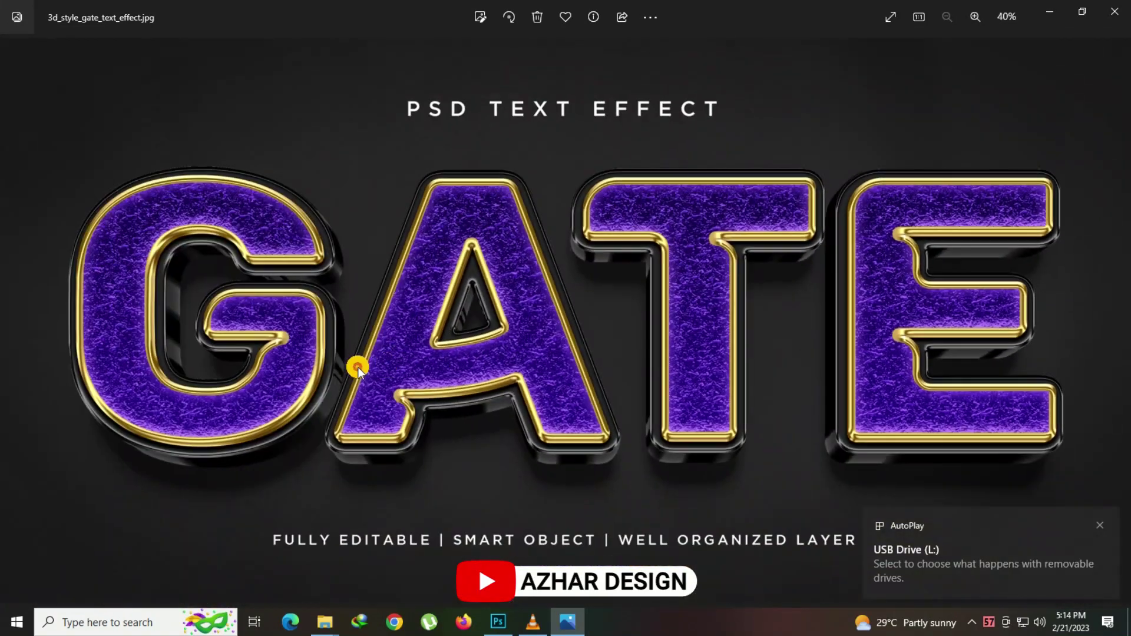
# Zoom into the Gentle preview to view its lettering
pyautogui.press('Right')
pyautogui.scroll(2, 403, 327)
pyautogui.scroll(-1, 386, 378)
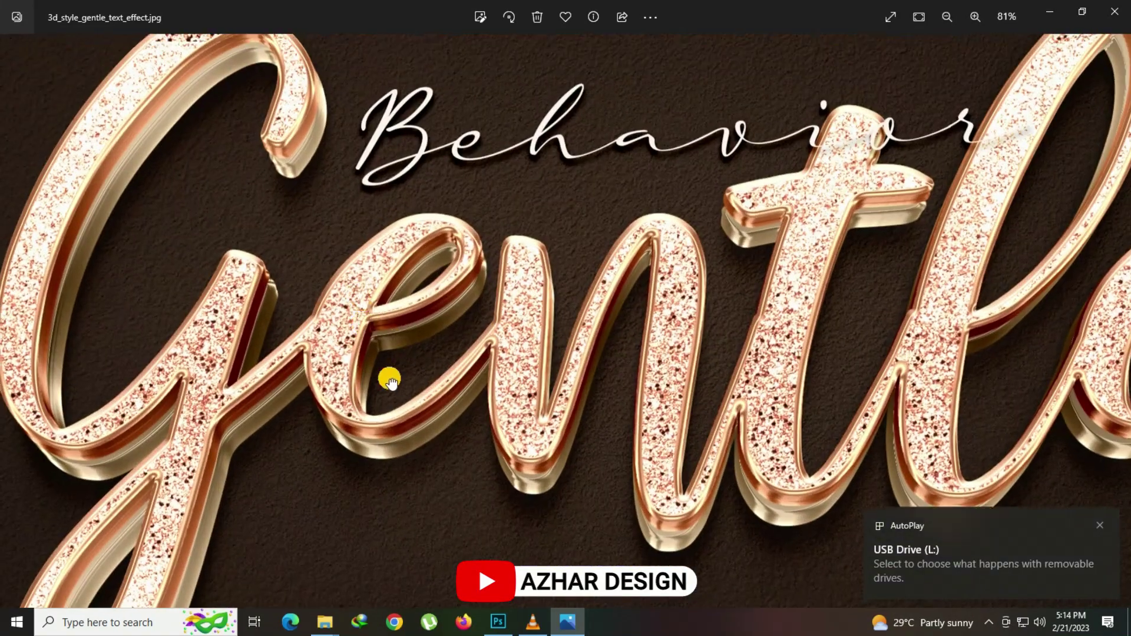
pyautogui.scroll(1, 601, 336)
pyautogui.scroll(-1, 409, 253)
pyautogui.scroll(1, 412, 259)
pyautogui.moveTo(854, 290)
pyautogui.mouseDown()
pyautogui.moveTo(886, 159)
pyautogui.moveTo(361, 520)
pyautogui.moveTo(416, 393)
pyautogui.mouseUp()
pyautogui.scroll(-2, 413, 392)
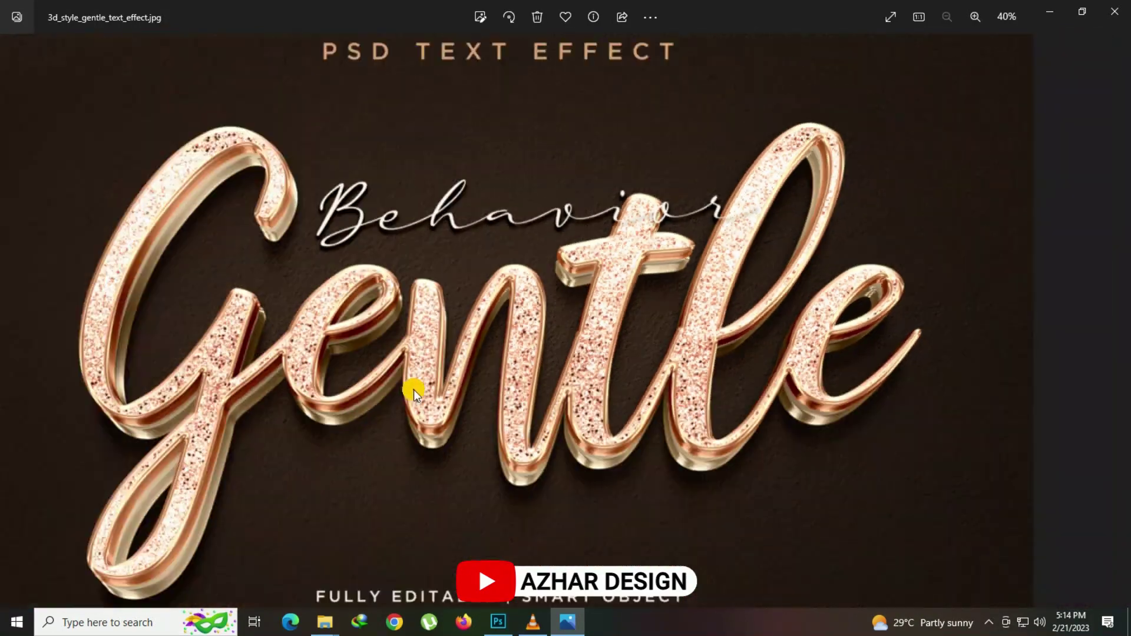
# Inspect the Ginger preview up close from start to end
pyautogui.press('Right')
pyautogui.scroll(2, 289, 309)
pyautogui.moveTo(289, 309)
pyautogui.mouseDown()
pyautogui.moveTo(290, 366)
pyautogui.moveTo(673, 331)
pyautogui.moveTo(674, 378)
pyautogui.mouseUp()
pyautogui.moveTo(430, 366); pyautogui.dragTo(74, 362)
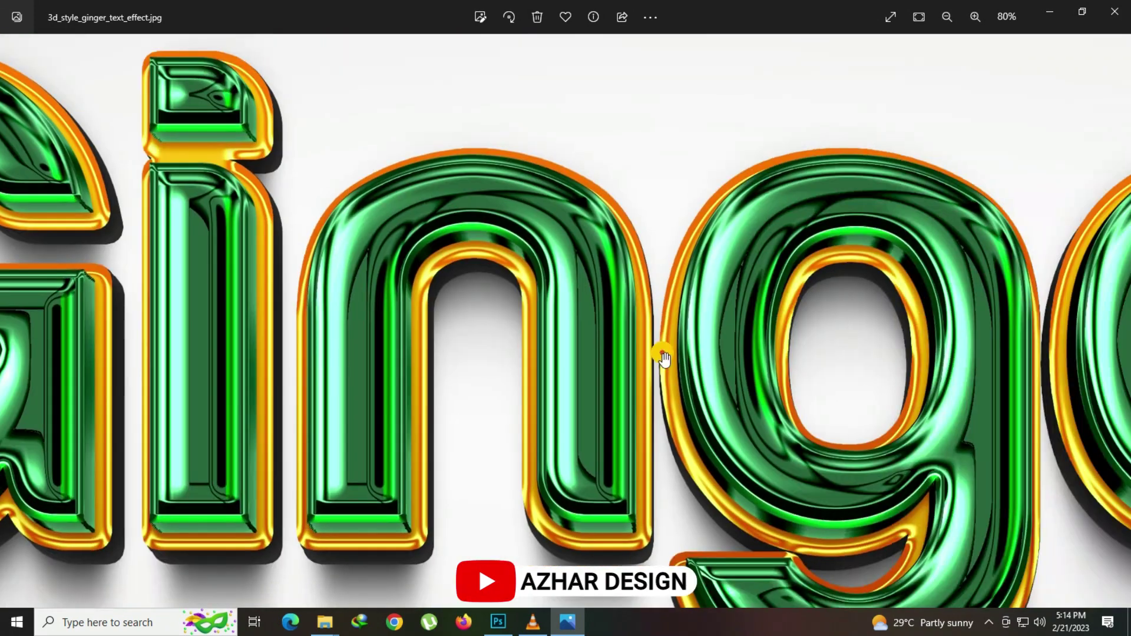
pyautogui.moveTo(725, 353); pyautogui.dragTo(539, 356)
pyautogui.scroll(-2, 538, 355)
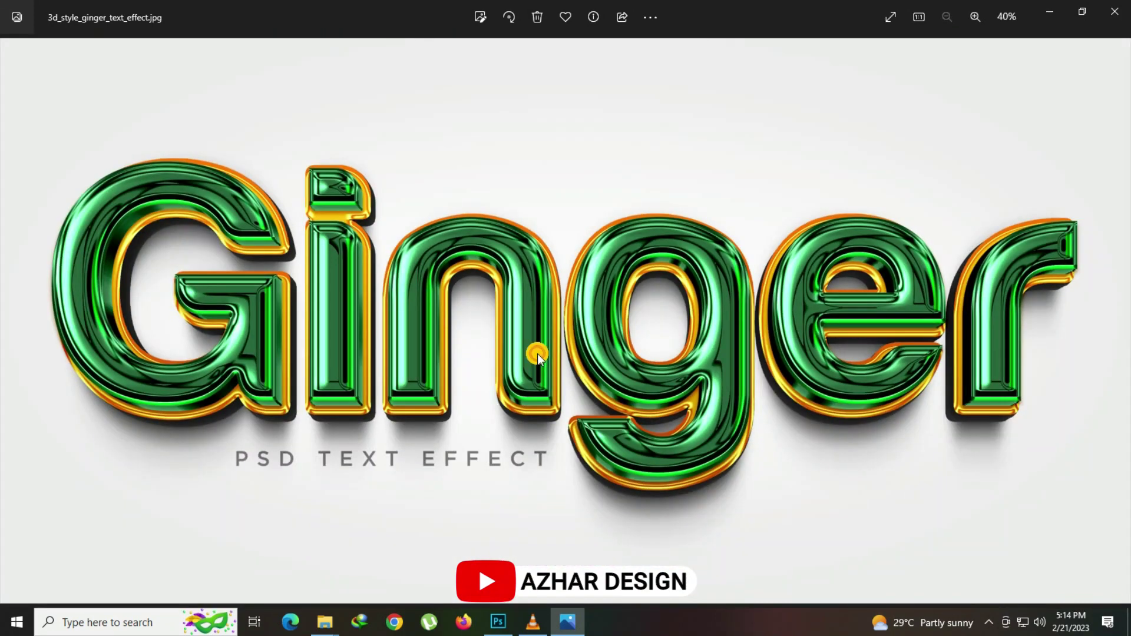
# Inspect the Glow and Goblin previews, then zoom back out to fit
pyautogui.press('Right')
pyautogui.scroll(2, 391, 298)
pyautogui.scroll(1, 396, 386)
pyautogui.moveTo(396, 386)
pyautogui.mouseDown()
pyautogui.moveTo(636, 411)
pyautogui.moveTo(553, 355)
pyautogui.mouseUp()
pyautogui.moveTo(760, 358); pyautogui.dragTo(589, 371)
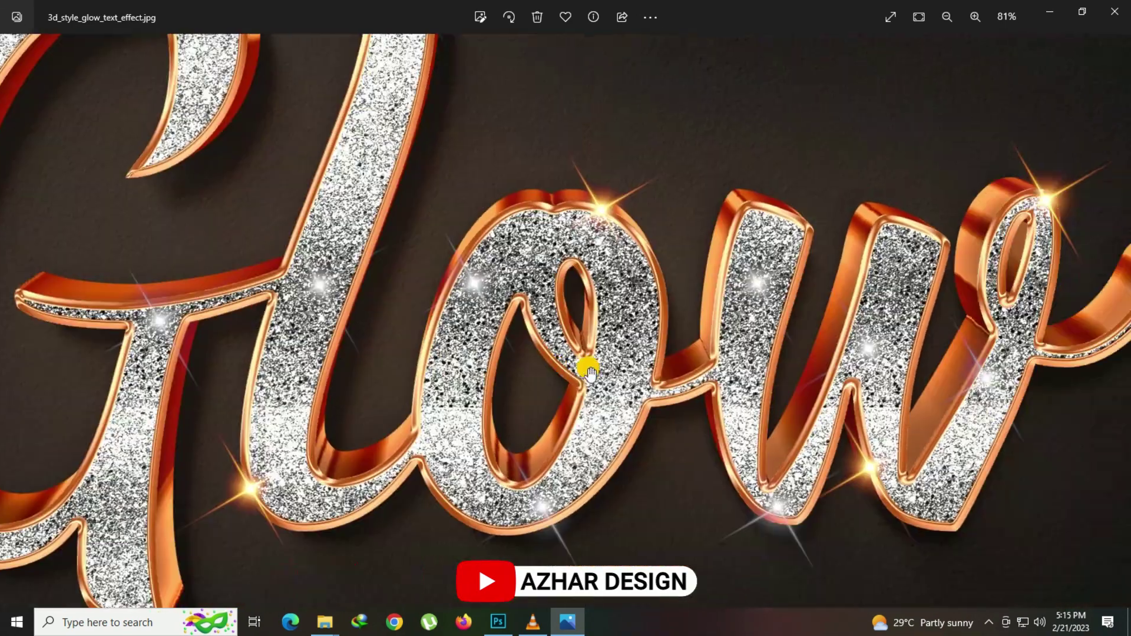
pyautogui.scroll(-2, 659, 373)
pyautogui.press('Right')
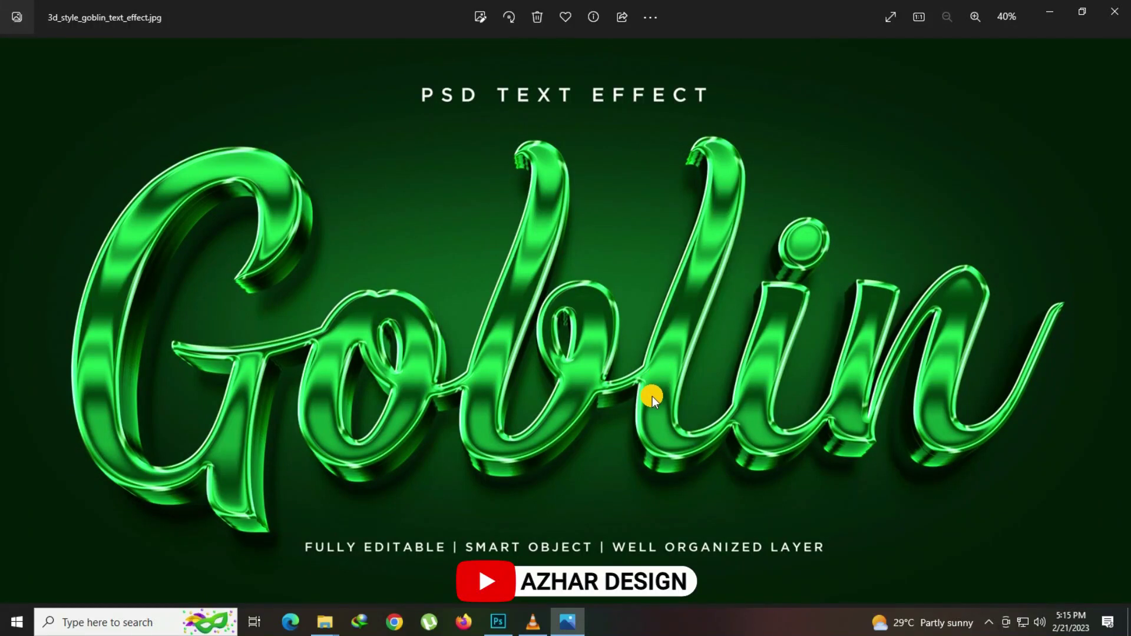
pyautogui.scroll(2, 642, 399)
pyautogui.moveTo(461, 454)
pyautogui.mouseDown()
pyautogui.moveTo(863, 409)
pyautogui.moveTo(521, 405)
pyautogui.mouseUp()
pyautogui.scroll(-2, 521, 405)
# Close the photo viewer and open 3d_style_100k_text_effect.psd in Photoshop
pyautogui.click(1114, 11)
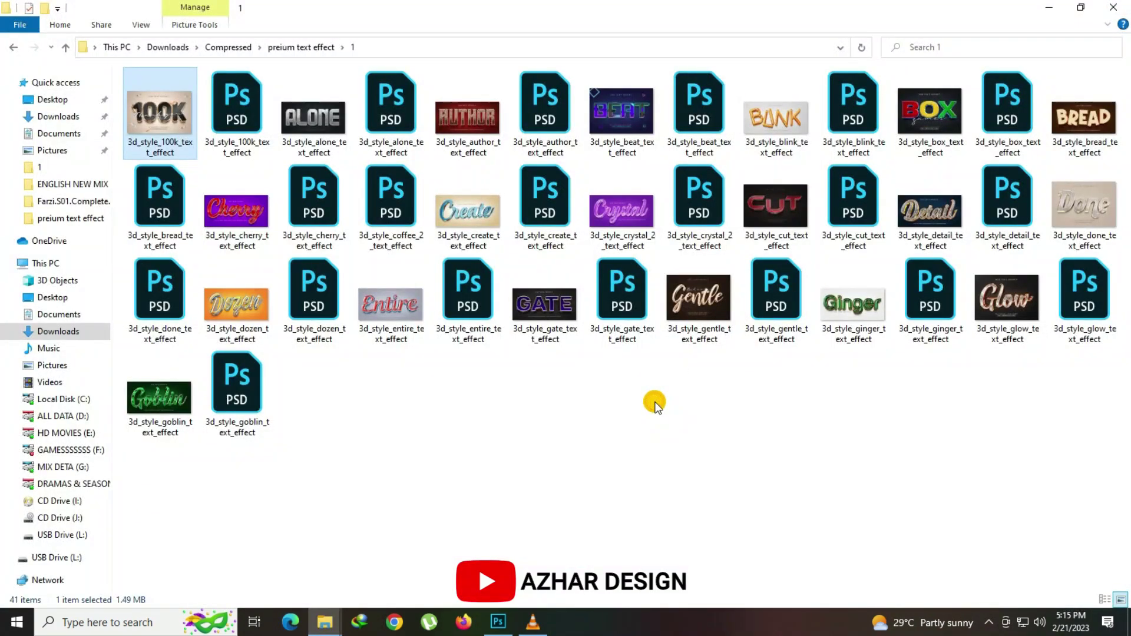
pyautogui.doubleClick(228, 121)
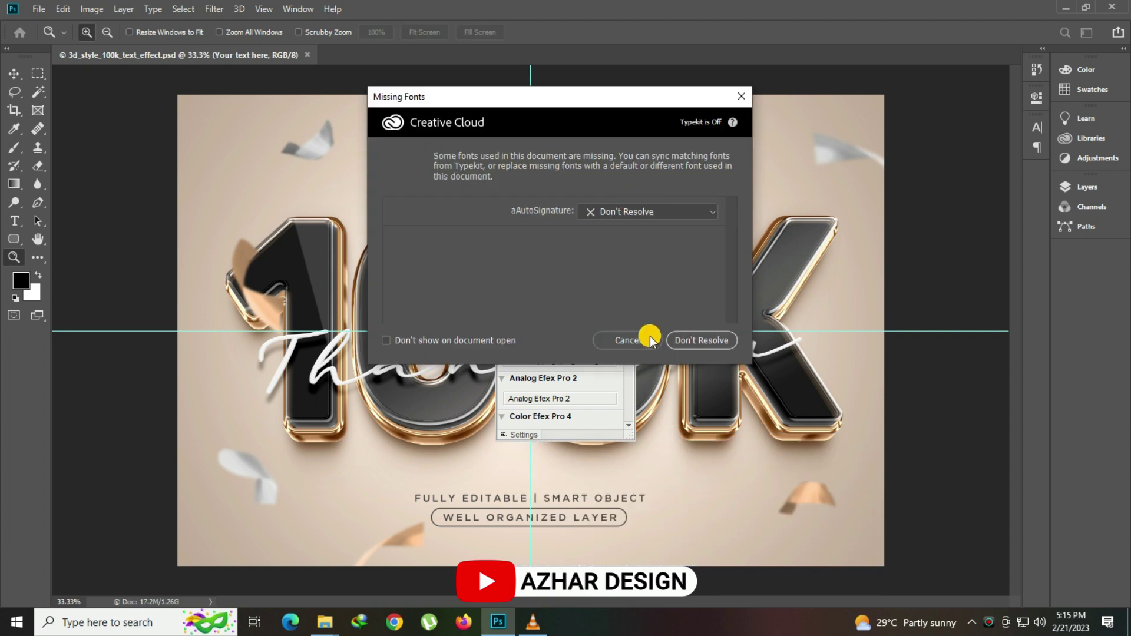
# Skip the missing-fonts warning and open the 100K text smart object
pyautogui.press('Escape')
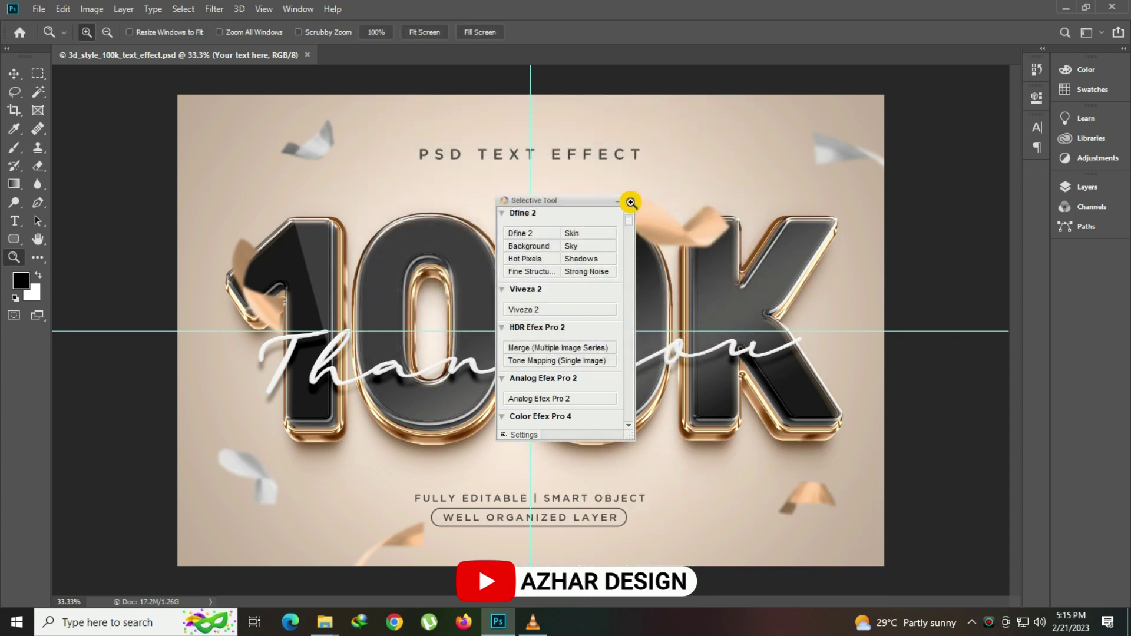
pyautogui.click(1071, 187)
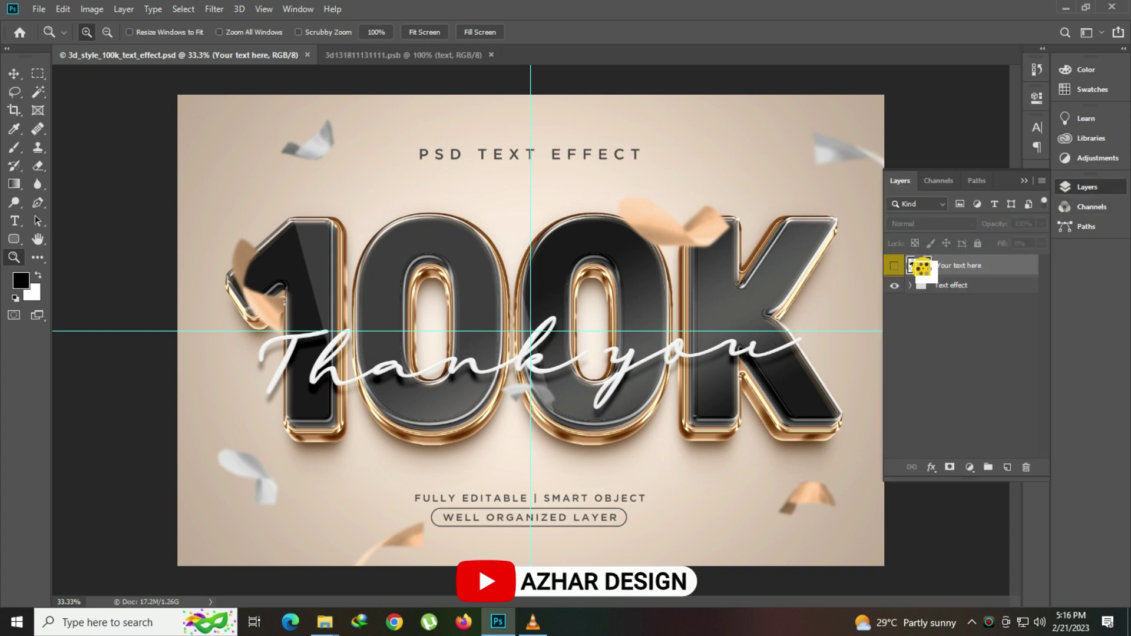
pyautogui.doubleClick(922, 266)
# Copy the missing font name Cunia from the Type tool's font field
pyautogui.click(616, 338)
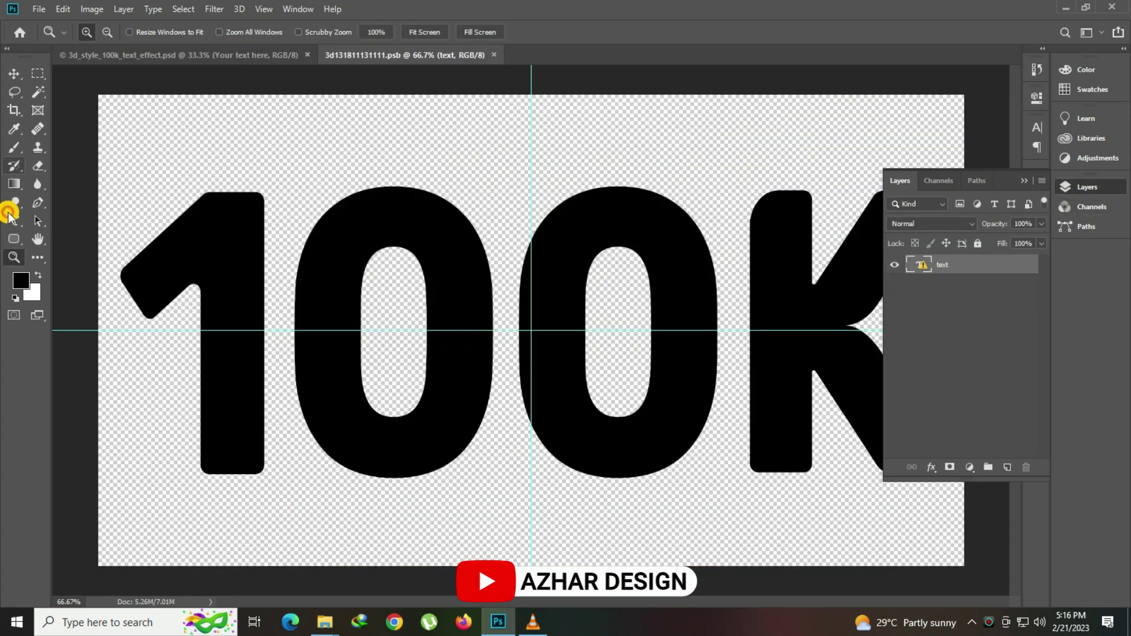
pyautogui.click(450, 290)
pyautogui.click(583, 264)
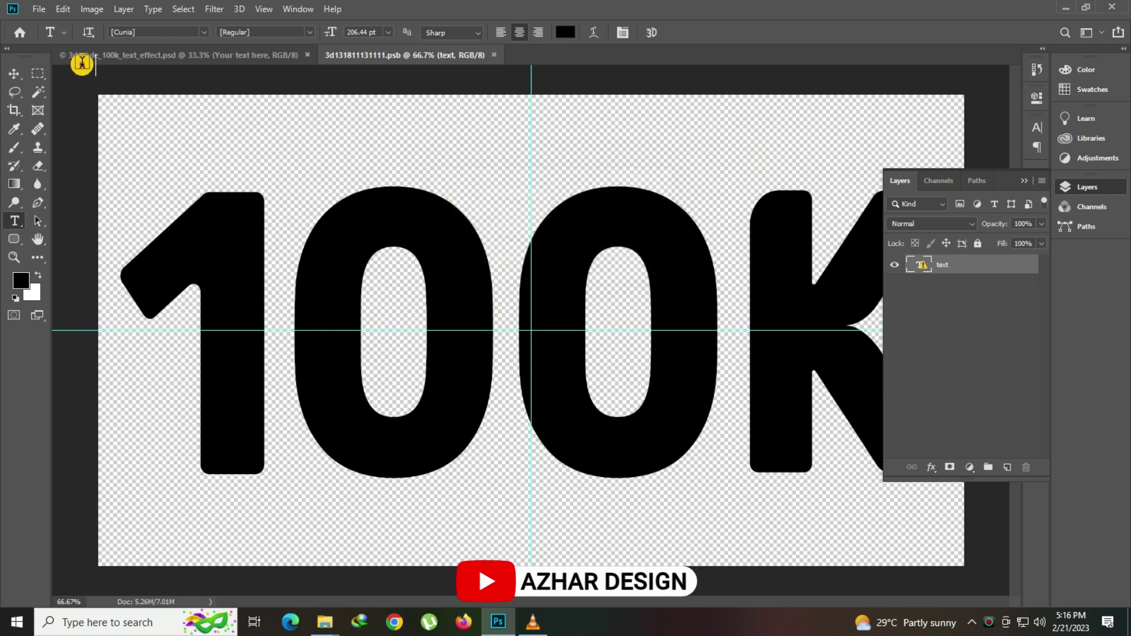
pyautogui.rightClick(116, 31)
pyautogui.click(161, 71)
pyautogui.click(464, 622)
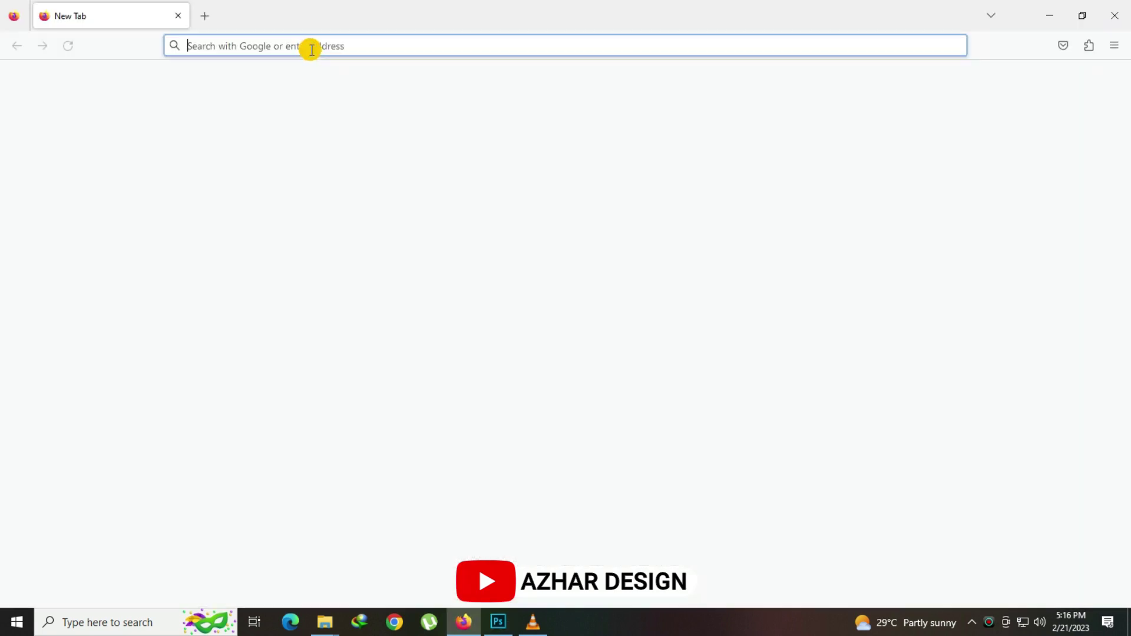
# Search the web for the Cunia font
pyautogui.hotkey('ctrl', 'v')
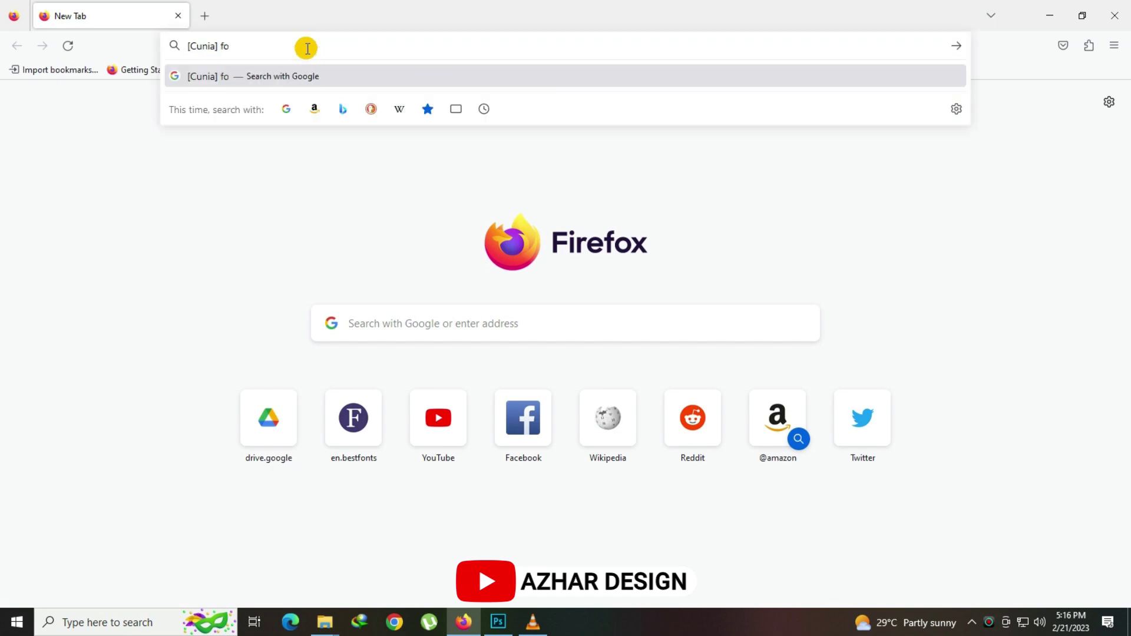
pyautogui.write('t')
pyautogui.press('Return')
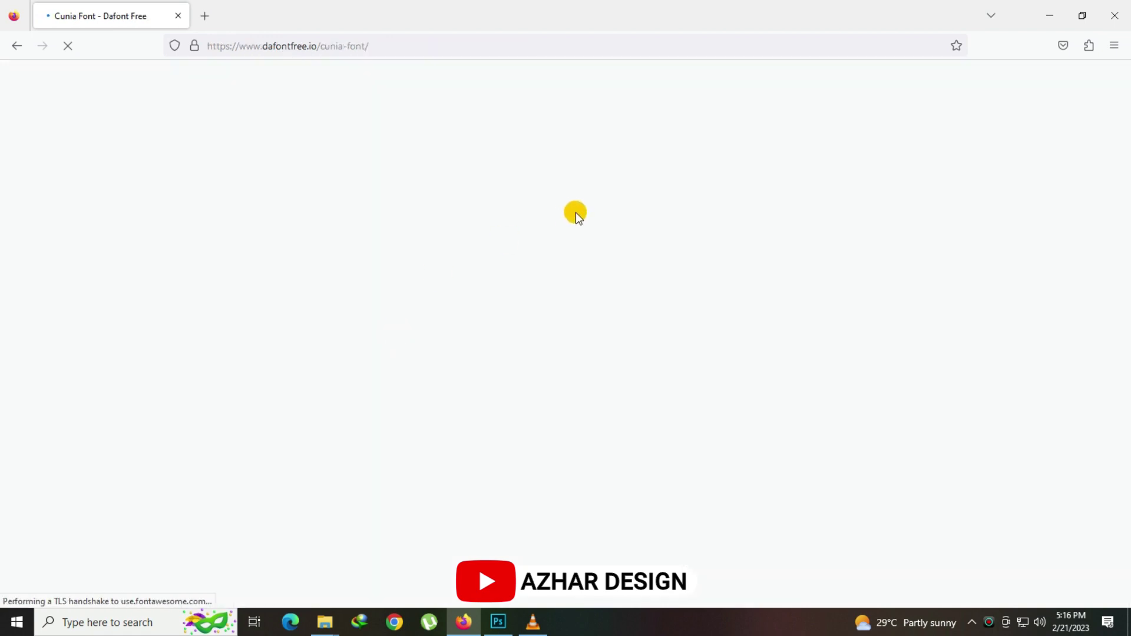
pyautogui.scroll(-5, 442, 373)
pyautogui.scroll(-5, 461, 373)
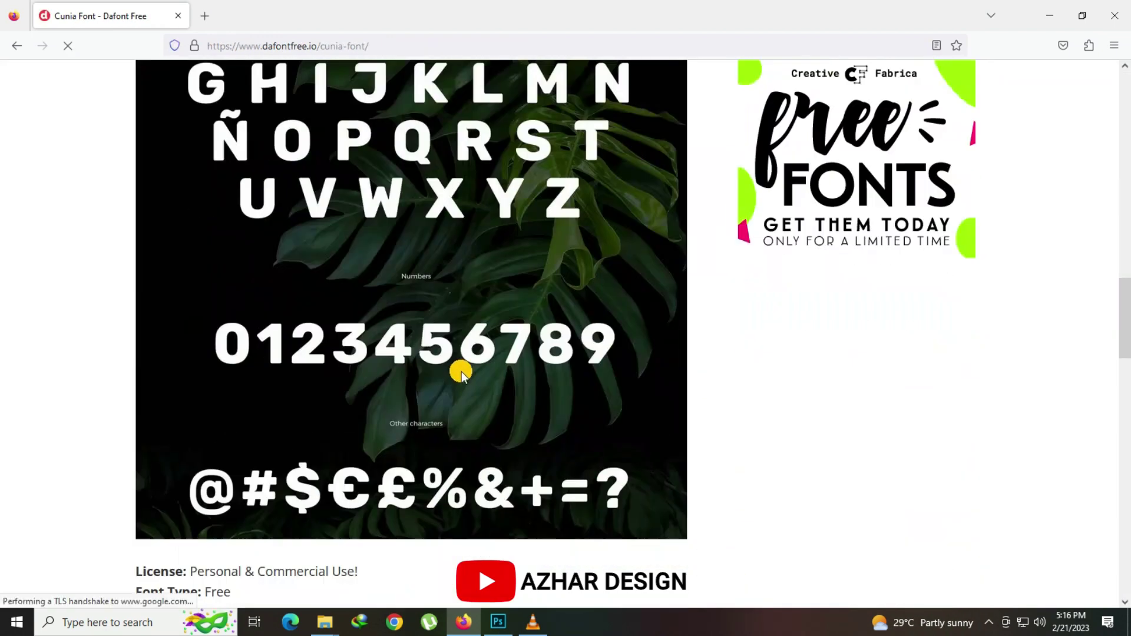
pyautogui.scroll(-5, 461, 372)
# Download Cunia.zip from Dafont Free and install the font
pyautogui.click(349, 147)
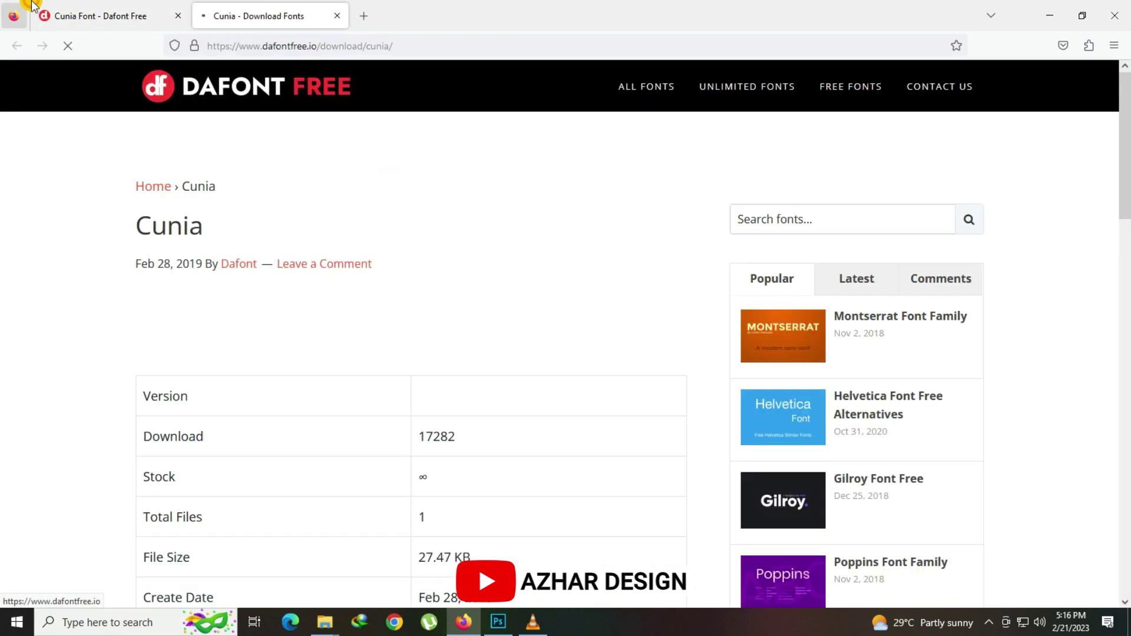
pyautogui.scroll(-7, 504, 424)
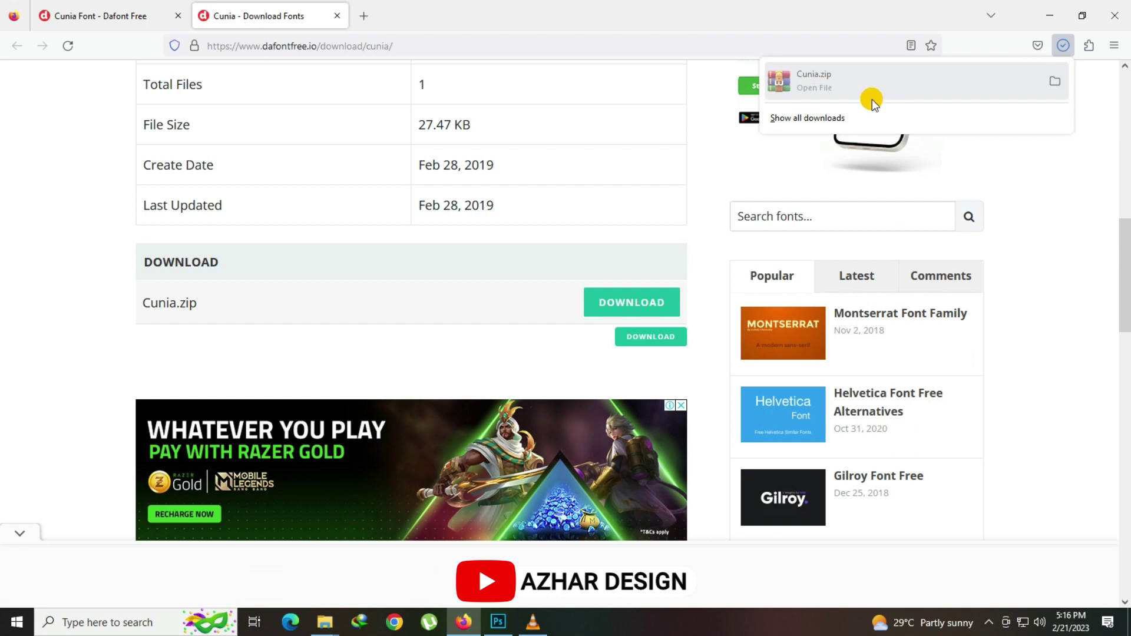
pyautogui.doubleClick(199, 299)
pyautogui.click(145, 114)
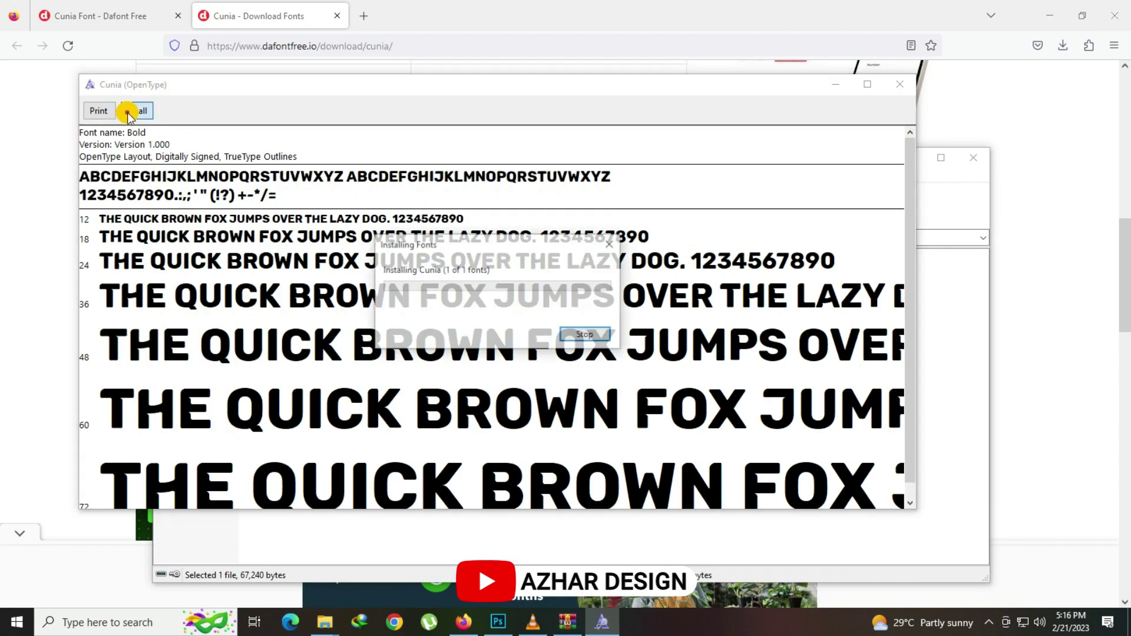
pyautogui.click(499, 618)
# Replace the smart object's 100K text with 2.6K in Cunia and save the .psb
pyautogui.click(541, 363)
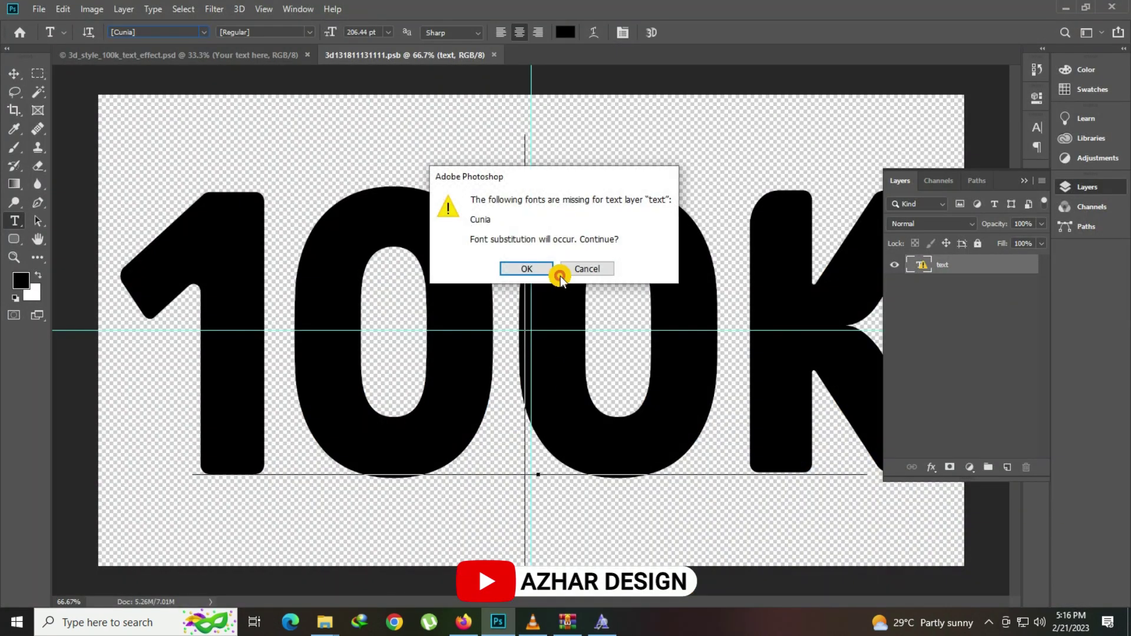
pyautogui.click(607, 272)
pyautogui.click(537, 382)
pyautogui.click(540, 255)
pyautogui.hotkey('ctrl', 'a')
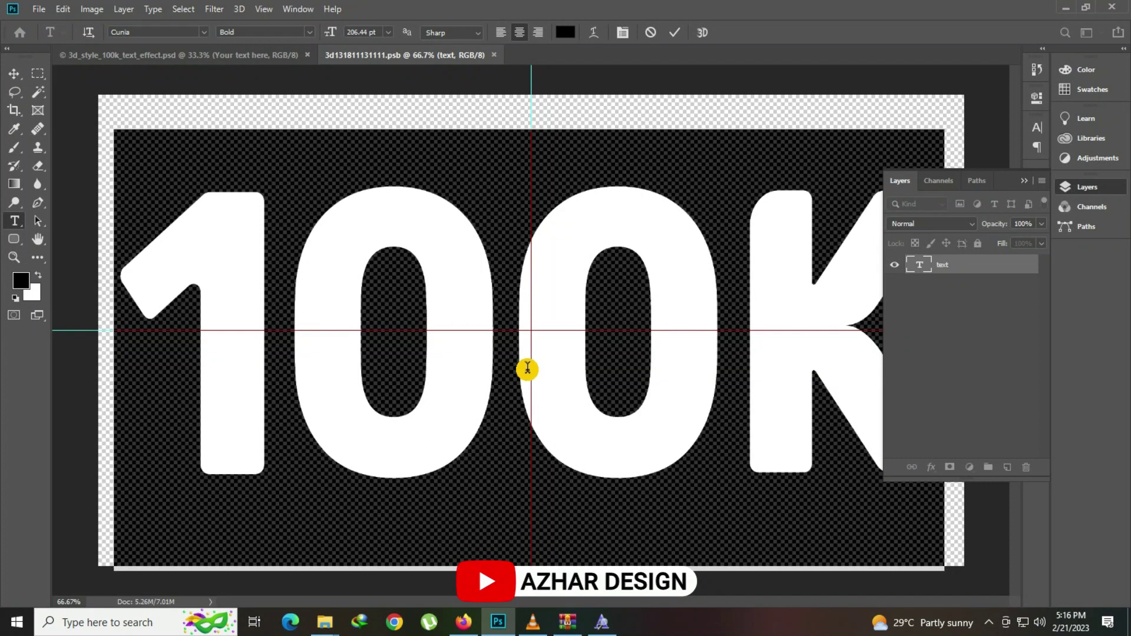
pyautogui.write('2.6')
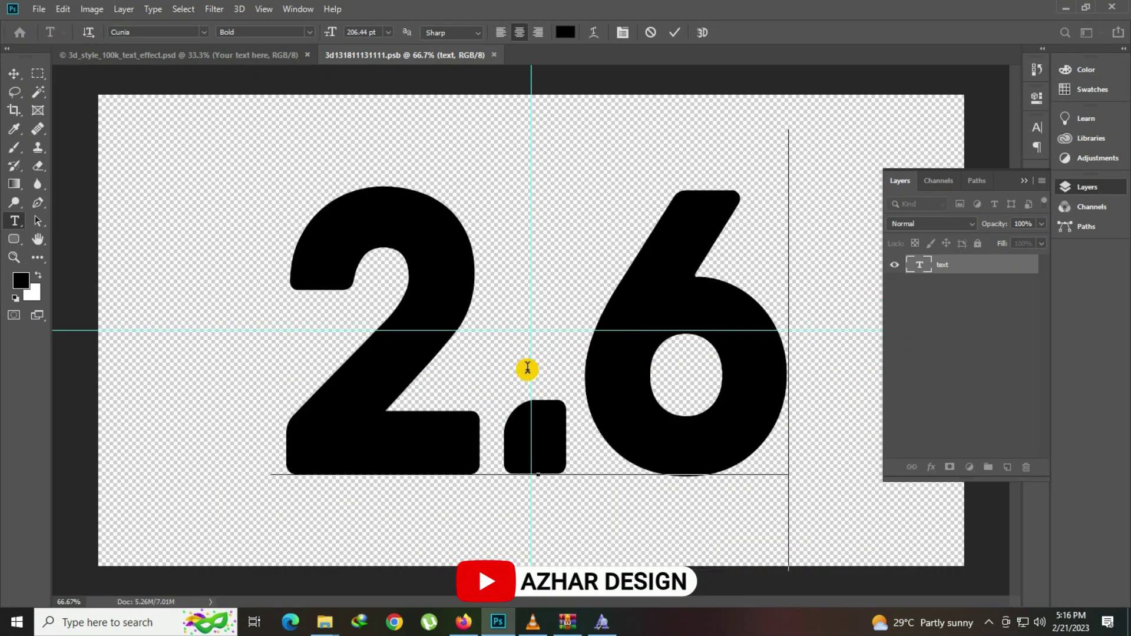
pyautogui.write('K')
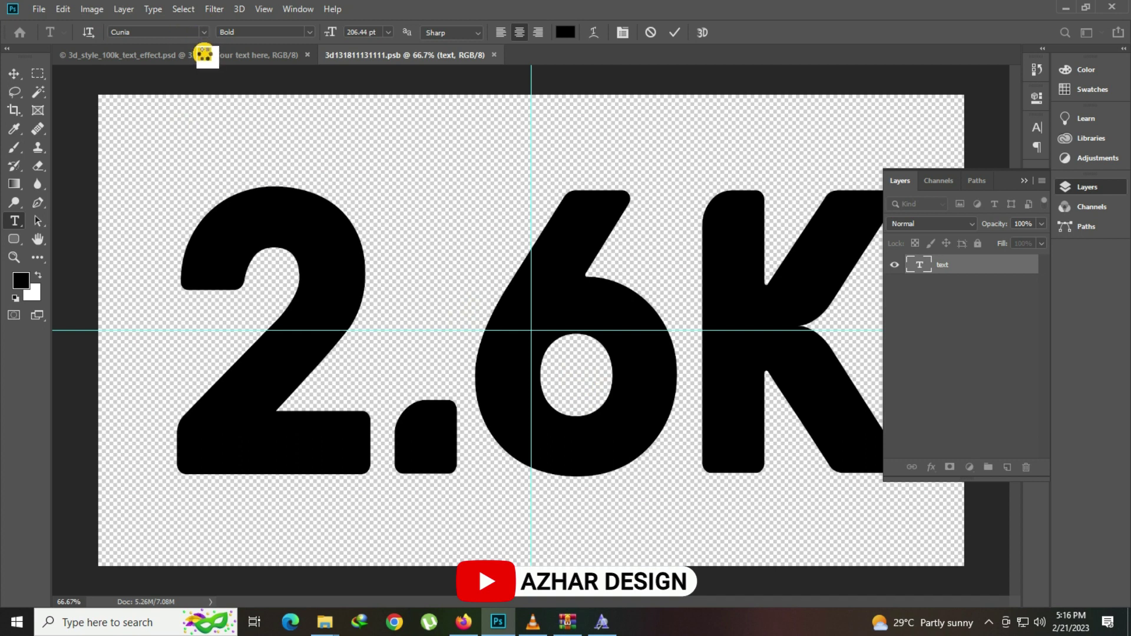
pyautogui.hotkey('ctrl', 's')
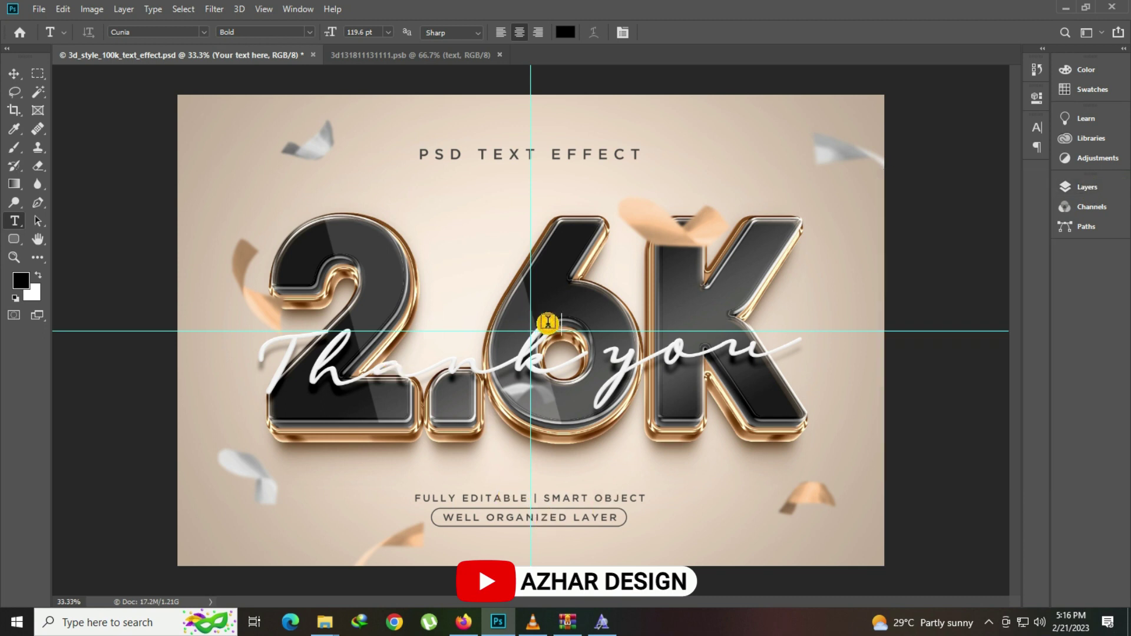
# Undo the stray LOREM IPSUM text box added to the mockup
pyautogui.click(566, 337)
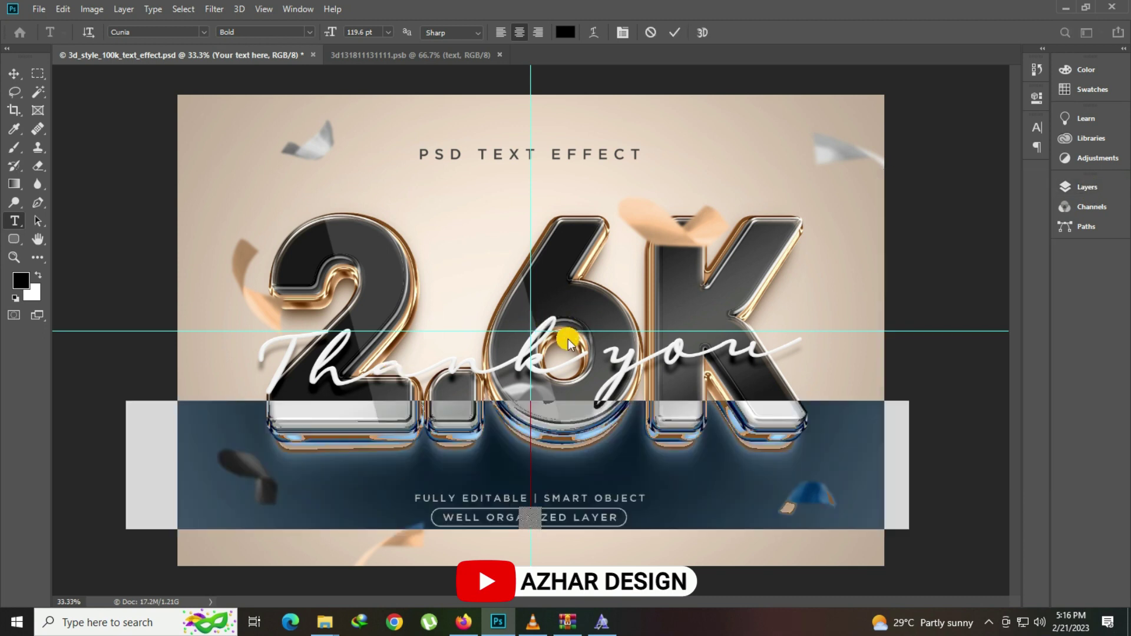
pyautogui.click(651, 31)
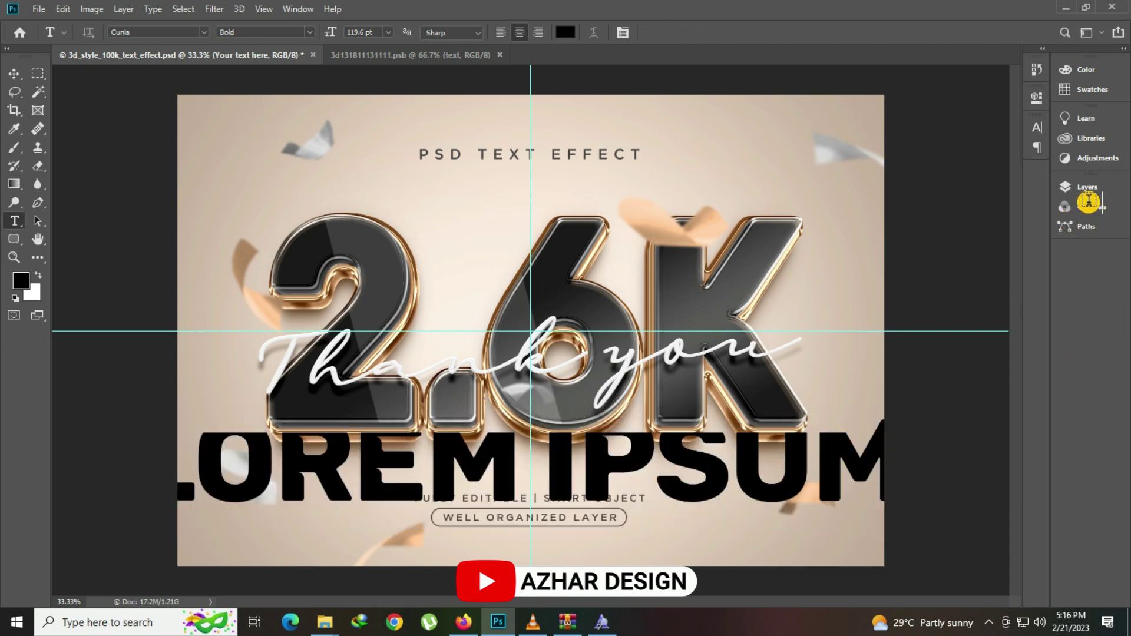
pyautogui.hotkey('ctrl', 'z')
# Hide the titles group inside Text effect, then close the 100K mockup
pyautogui.click(1081, 184)
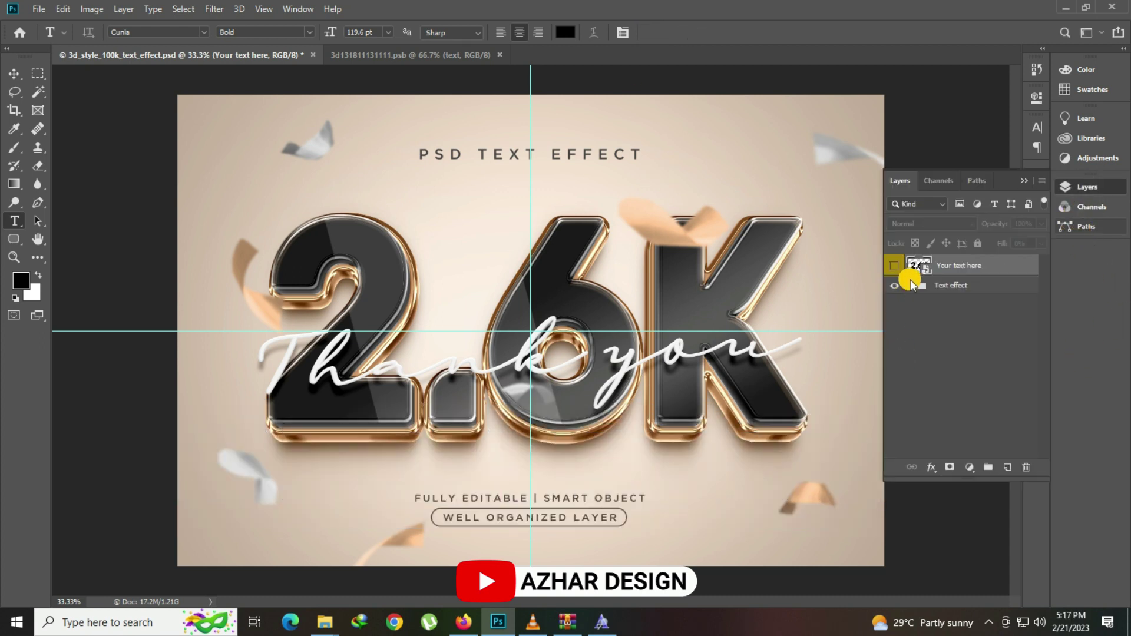
pyautogui.click(910, 286)
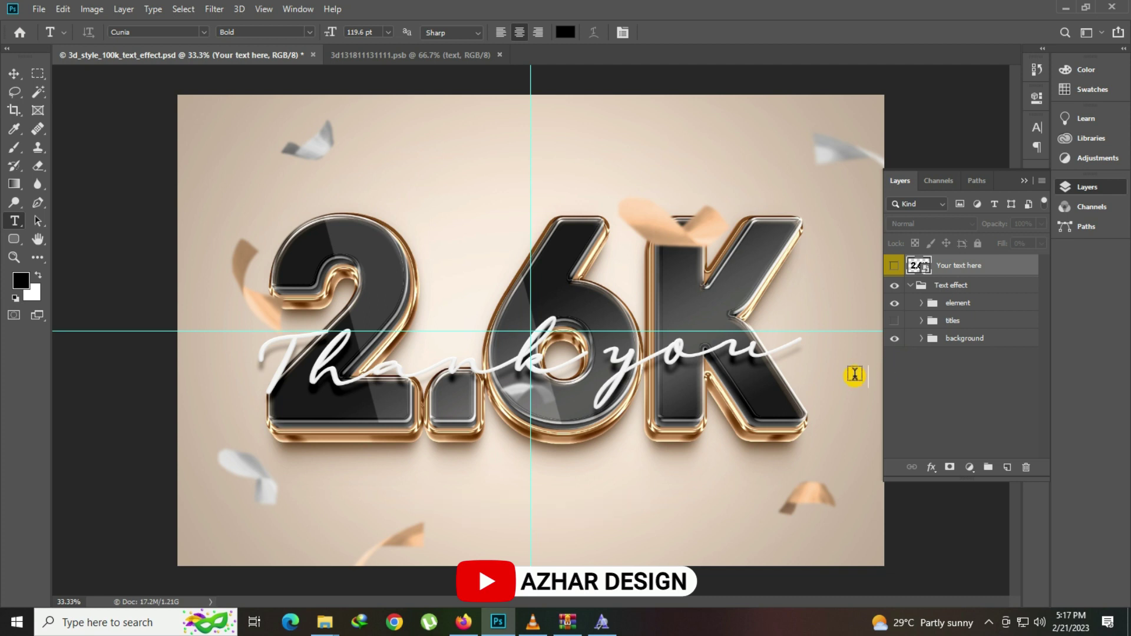
pyautogui.click(313, 55)
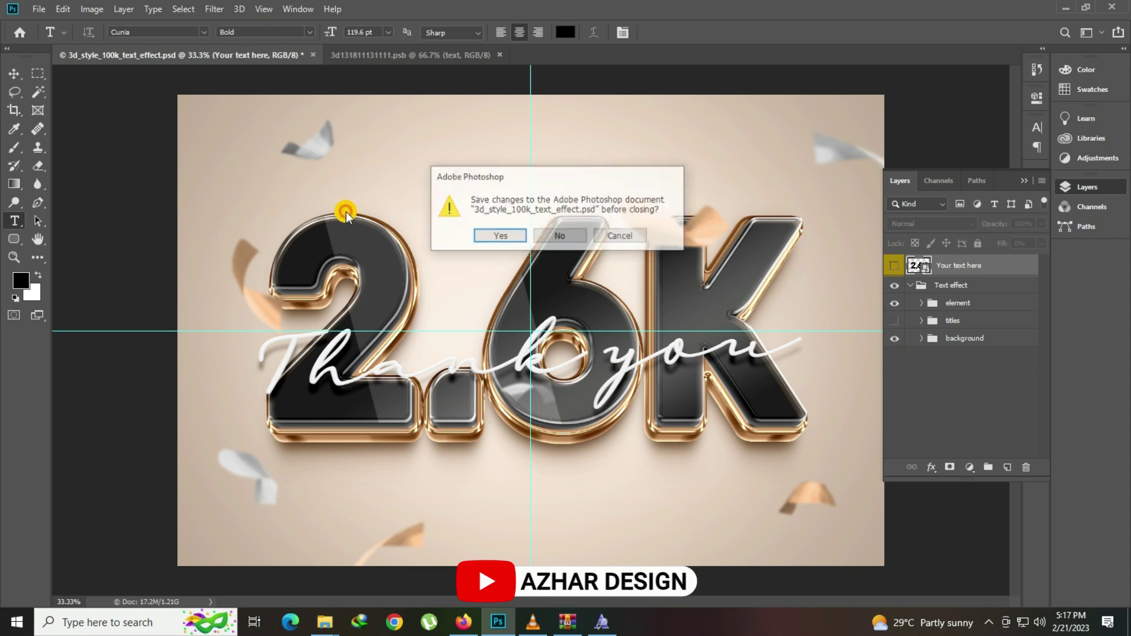
pyautogui.click(536, 236)
pyautogui.moveTo(324, 622)
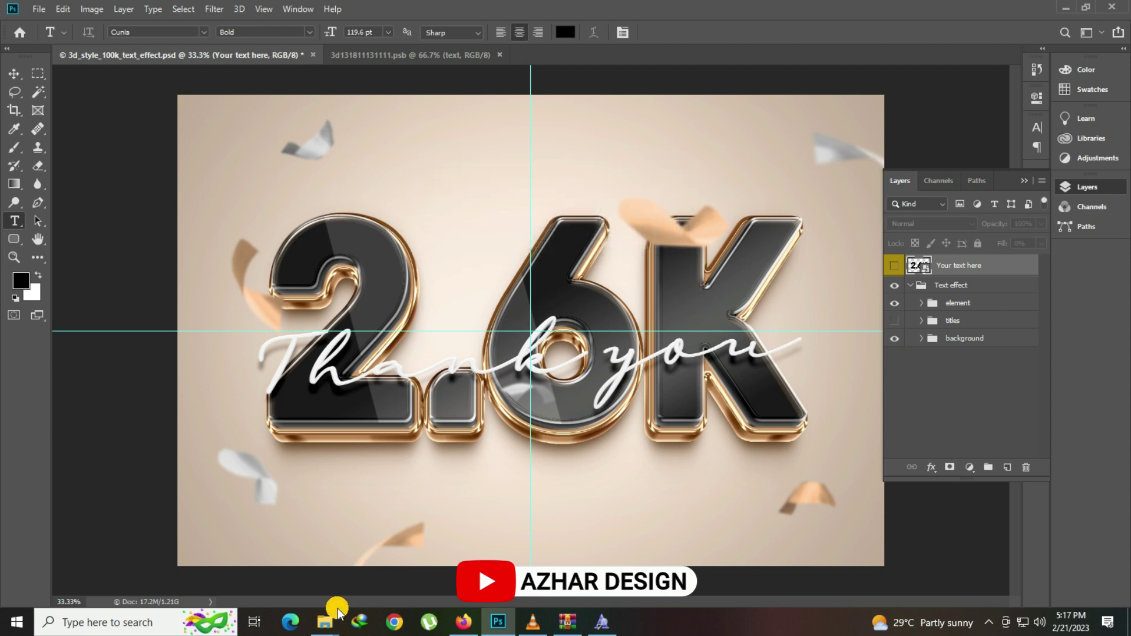
# Glance at the ALONE preview, then open 3d_style_author_text_effect.psd in Photoshop
pyautogui.click(433, 601)
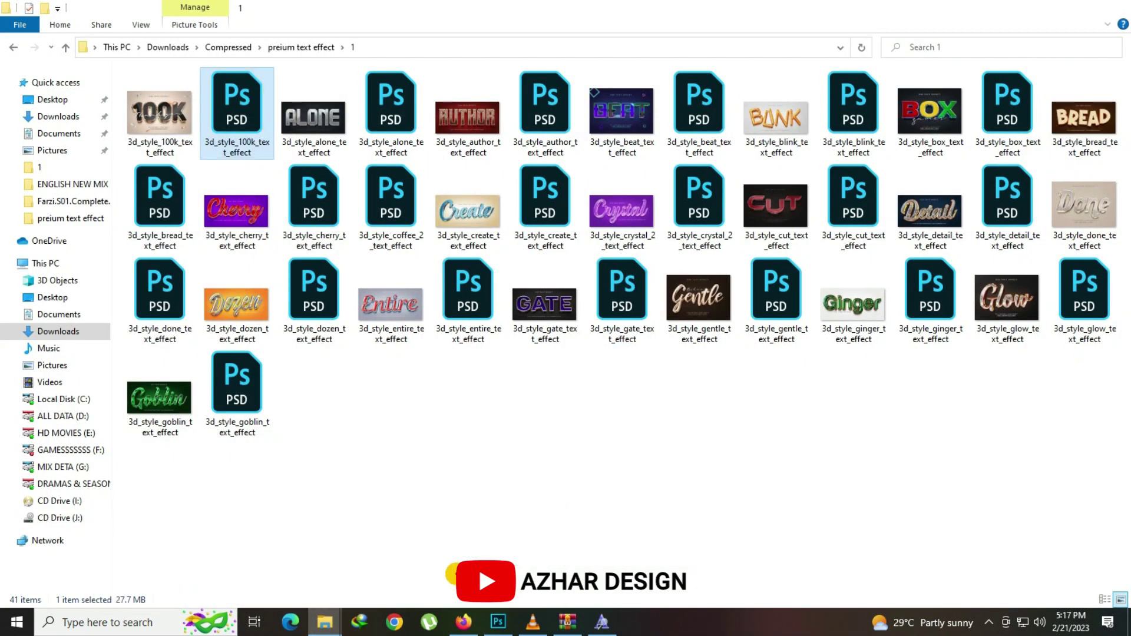
pyautogui.press('Right')
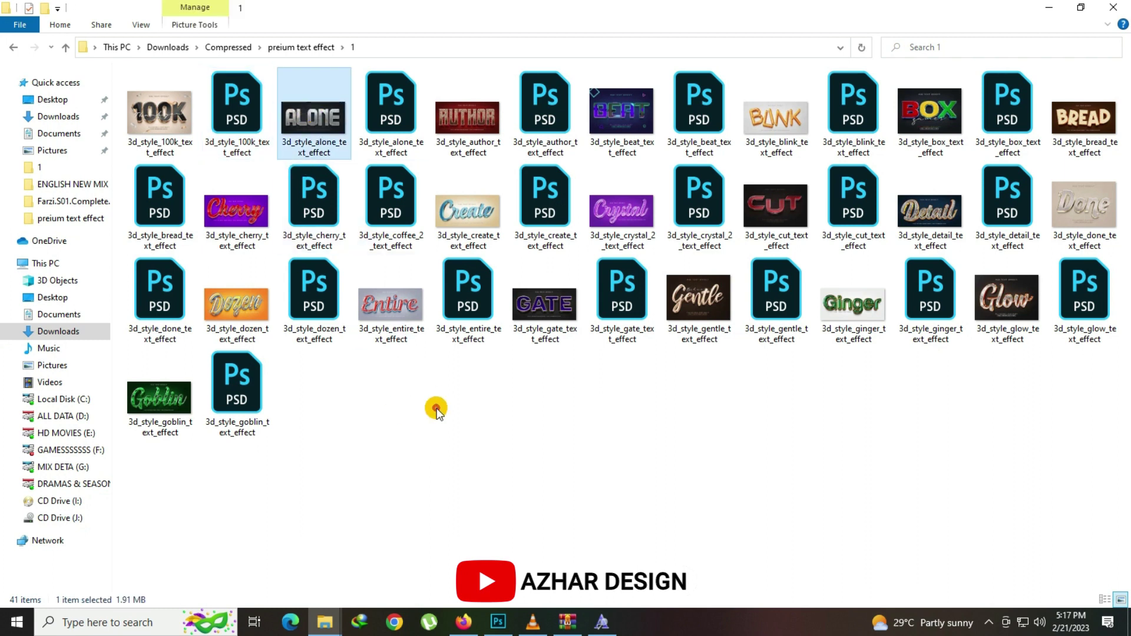
pyautogui.click(436, 411)
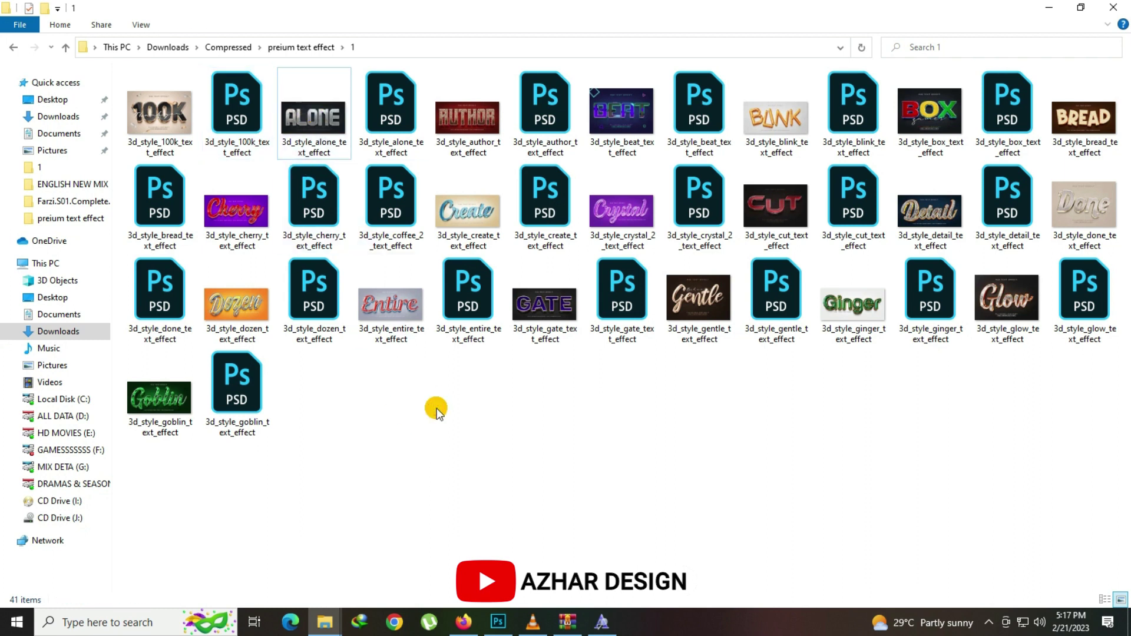
pyautogui.doubleClick(341, 141)
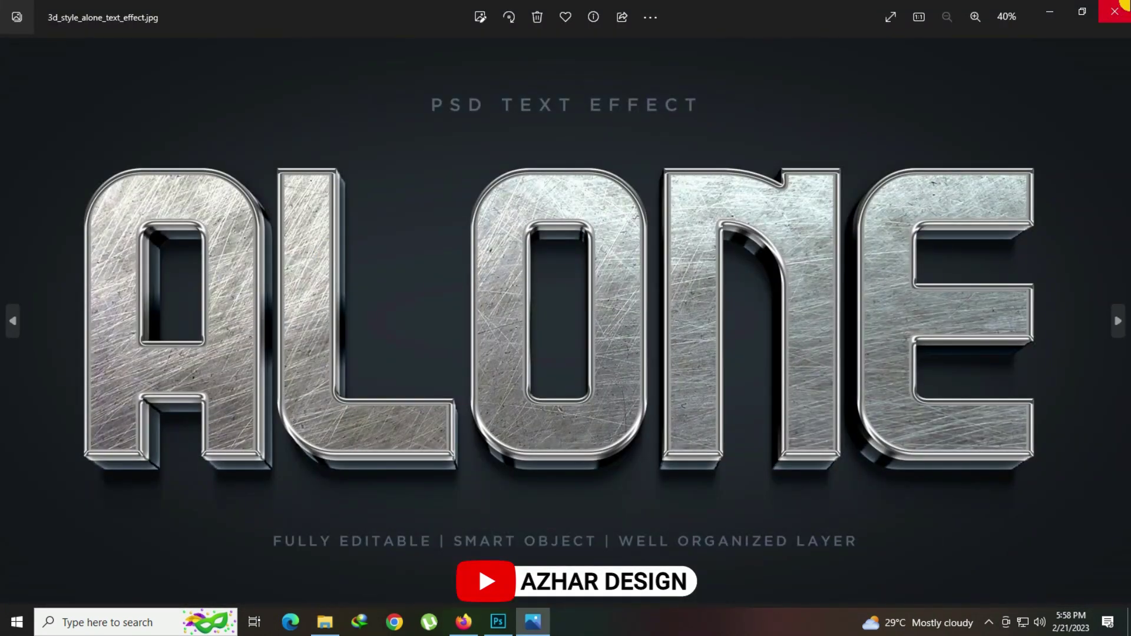
pyautogui.click(1113, 7)
pyautogui.click(489, 127)
pyautogui.doubleClick(590, 122)
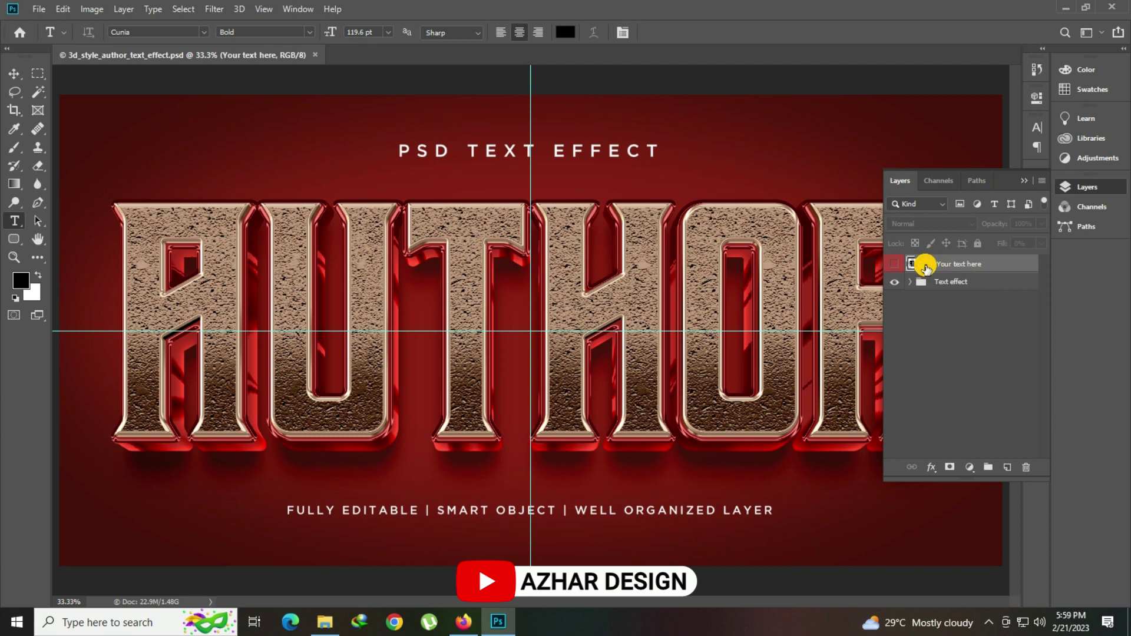
# In the red mockup's smart object, replace AUTHOR with AZHAR and save
pyautogui.doubleClick(925, 267)
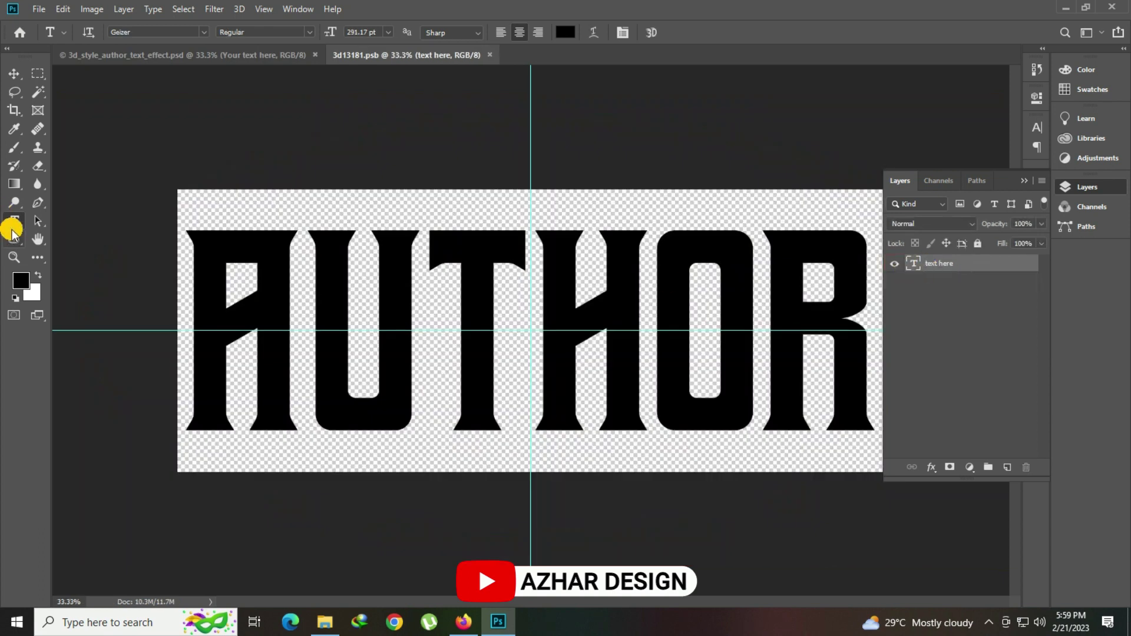
pyautogui.click(500, 296)
pyautogui.hotkey('ctrl', 'a')
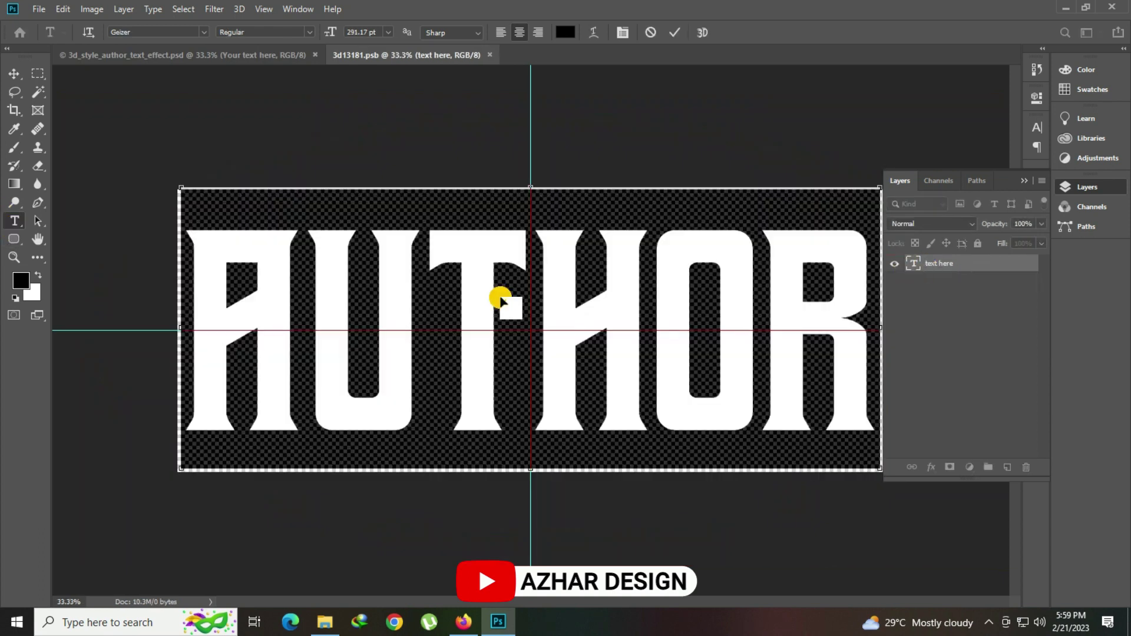
pyautogui.write('AZHAR')
pyautogui.hotkey('ctrl', 'Return')
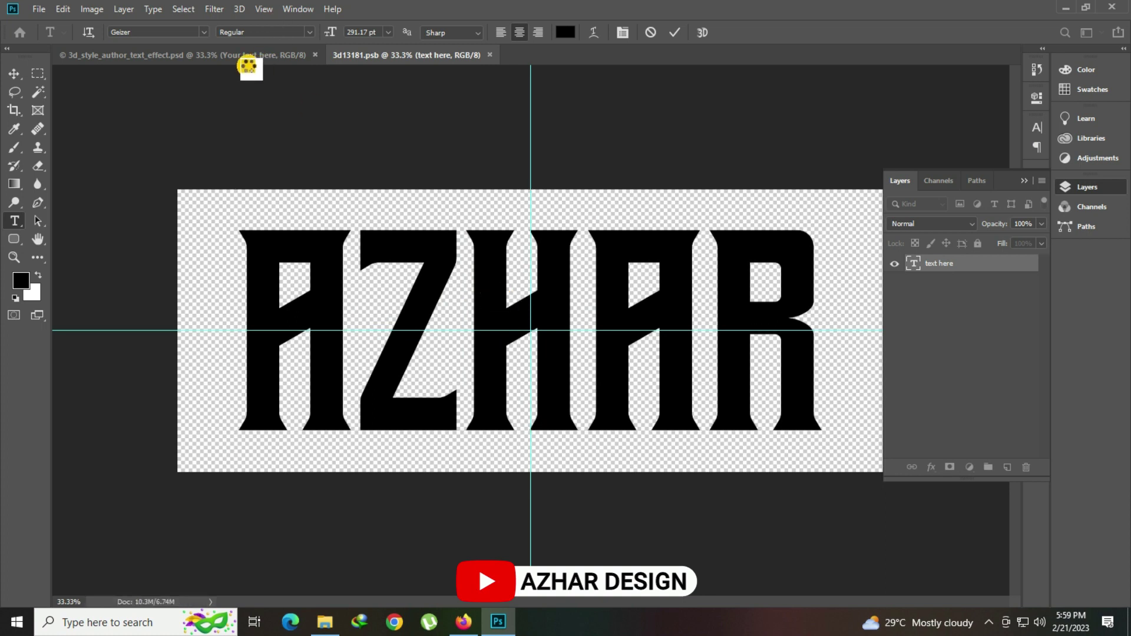
pyautogui.hotkey('ctrl', 's')
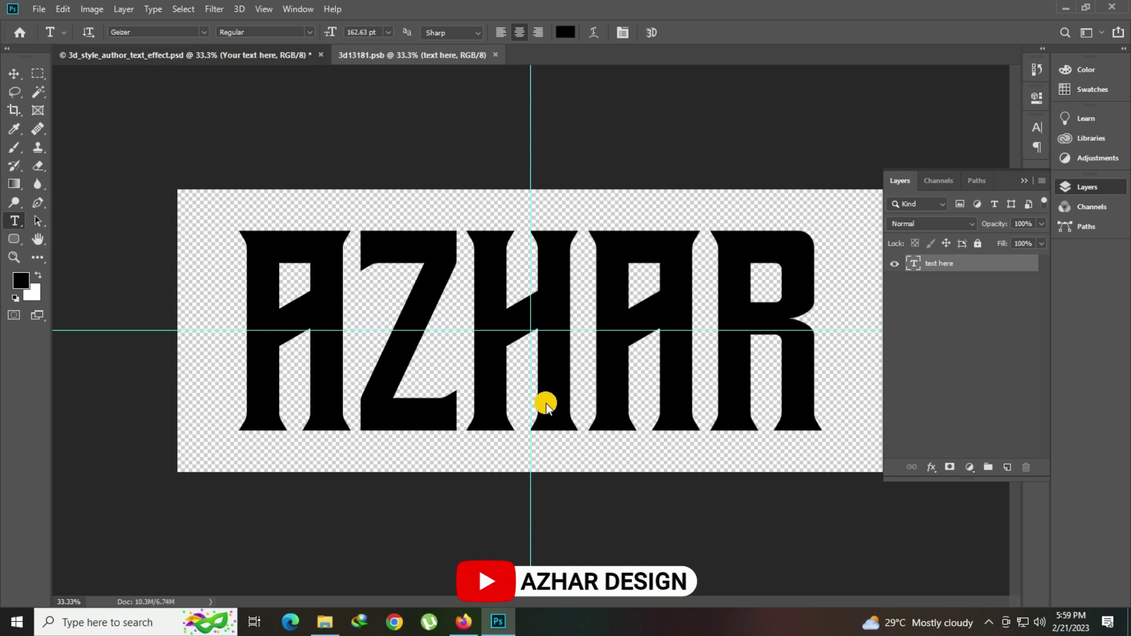
# Back in the mockup, zoom in on the AZHAR lettering, then fit the mockup on screen
pyautogui.hotkey('ctrl', 'Tab')
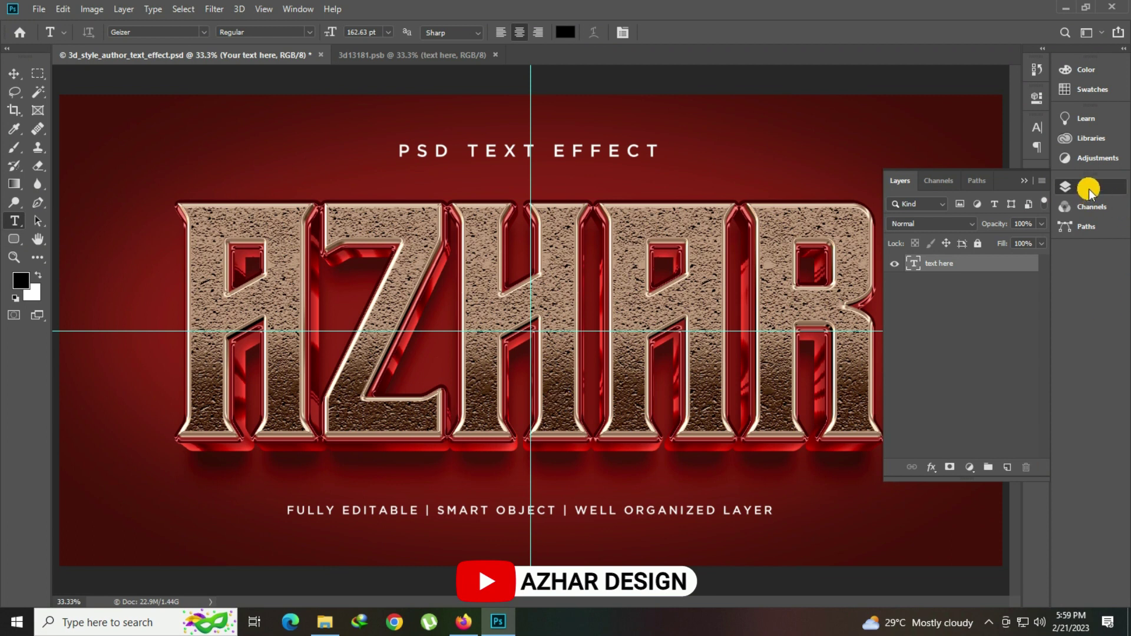
pyautogui.click(1089, 189)
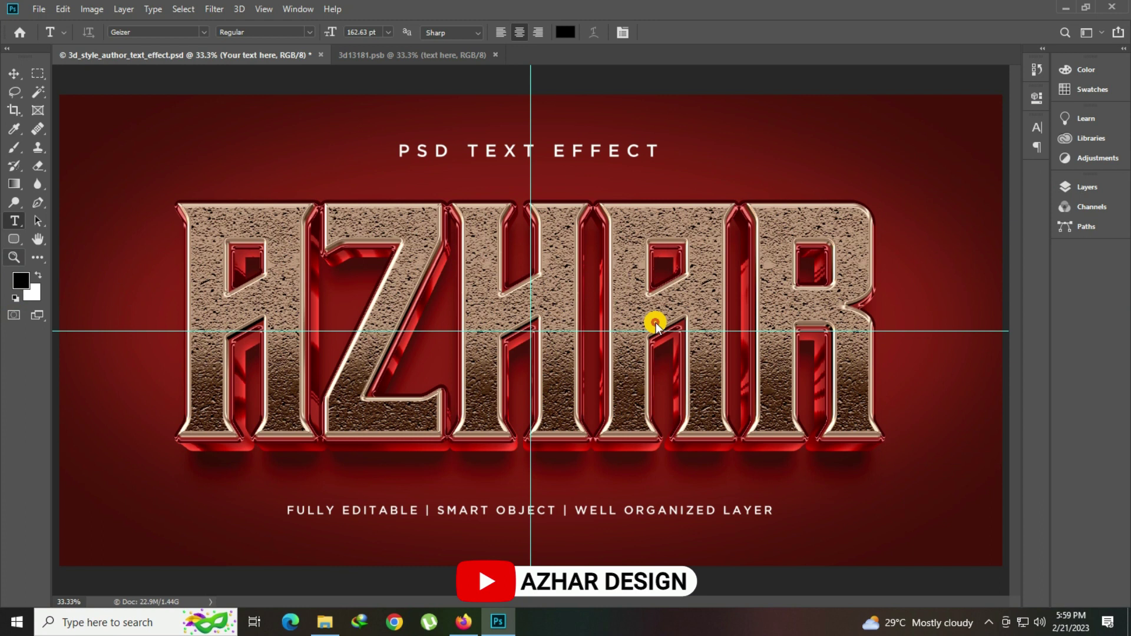
pyautogui.press('z')
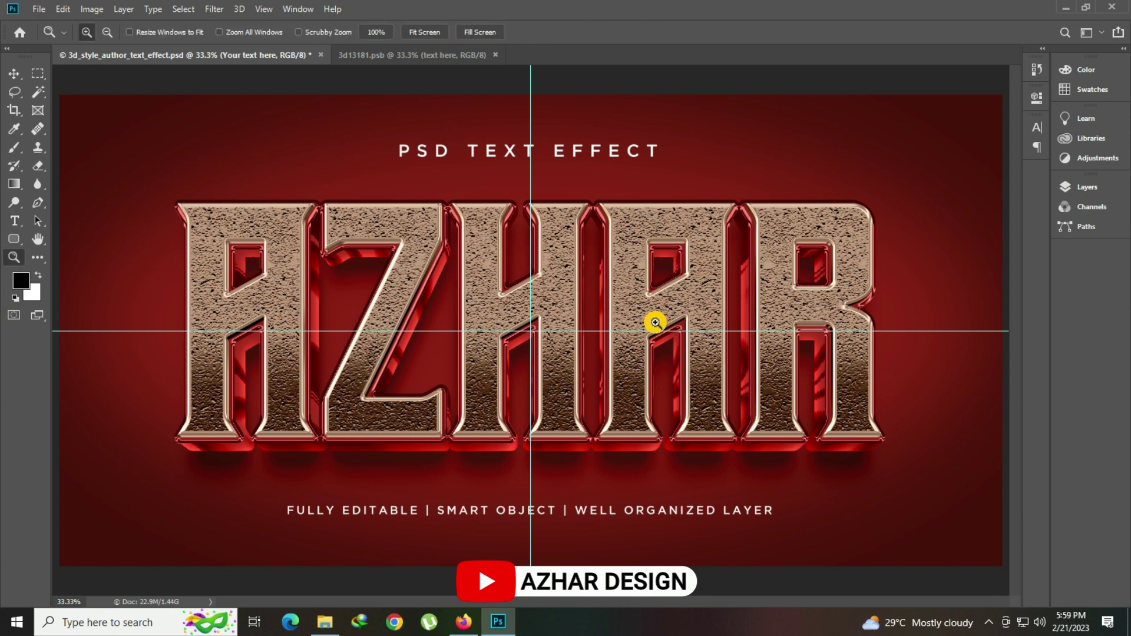
pyautogui.click(655, 323)
pyautogui.rightClick(456, 287)
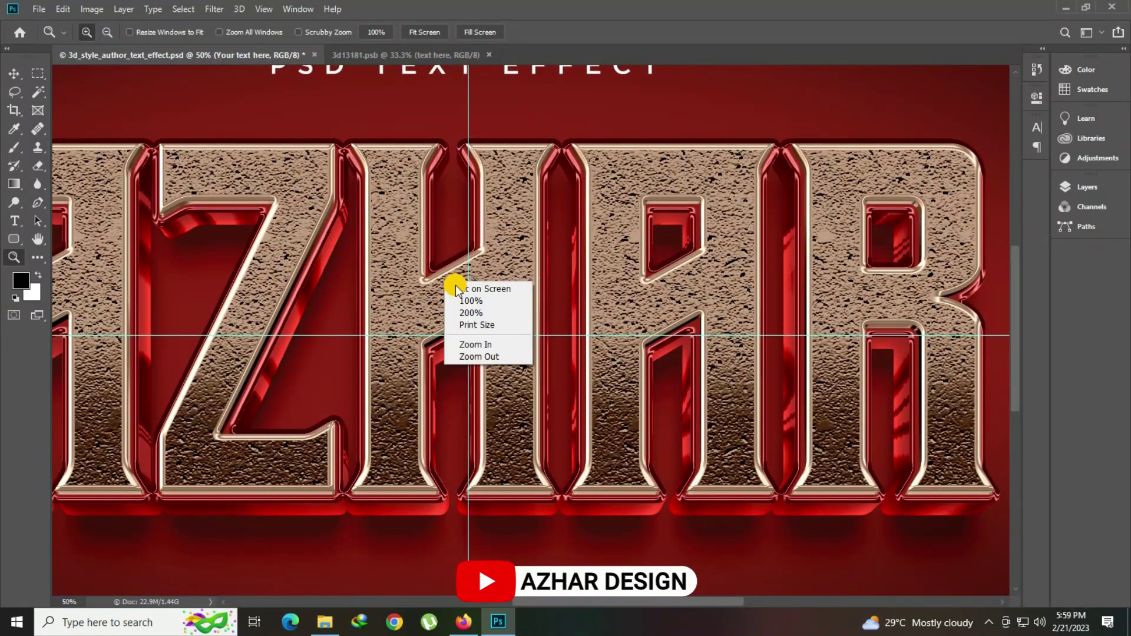
pyautogui.click(484, 289)
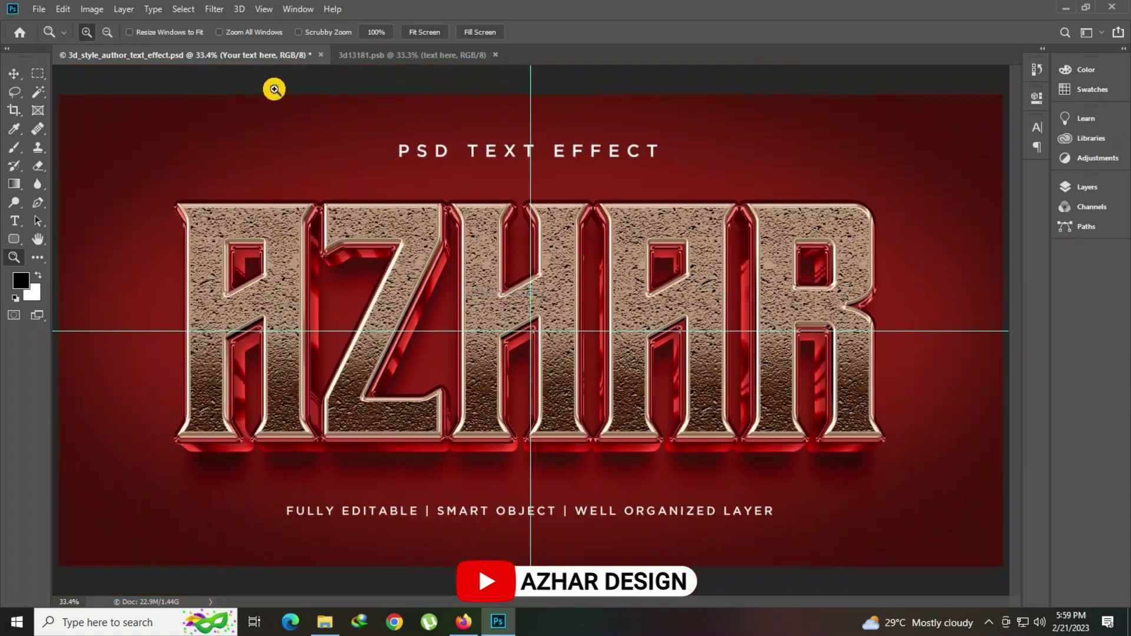
# Close the red mockup without saving and select the beat preview in the text-effect folder
pyautogui.click(322, 54)
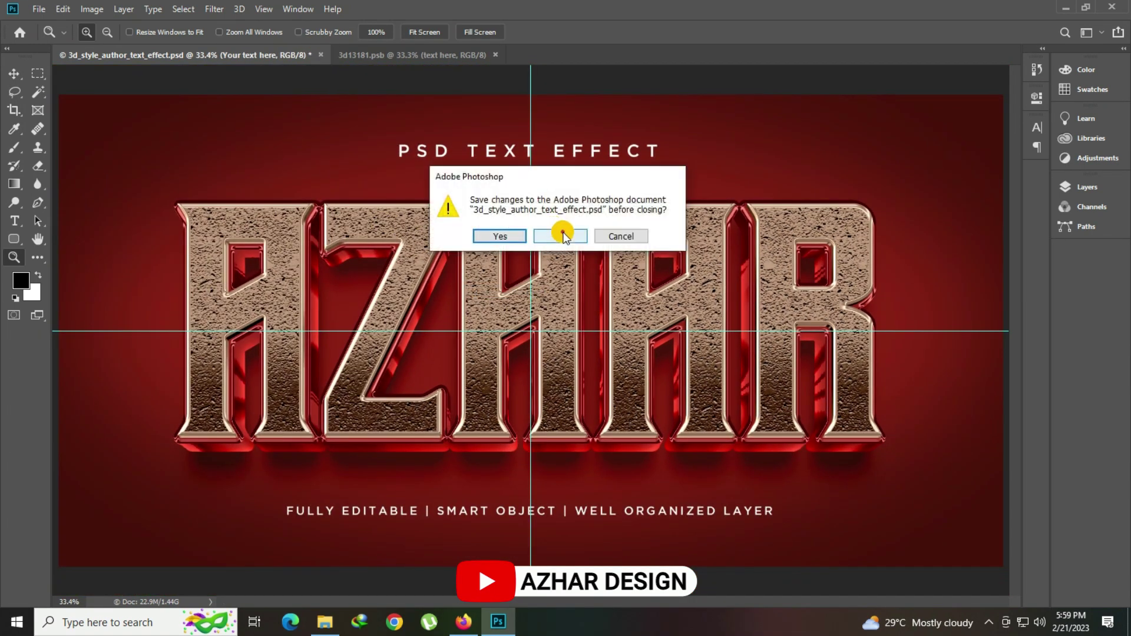
pyautogui.click(562, 236)
pyautogui.click(325, 622)
pyautogui.click(636, 88)
# Open the beat PSD's text smart object and dismiss the missing-font warning
pyautogui.click(730, 126)
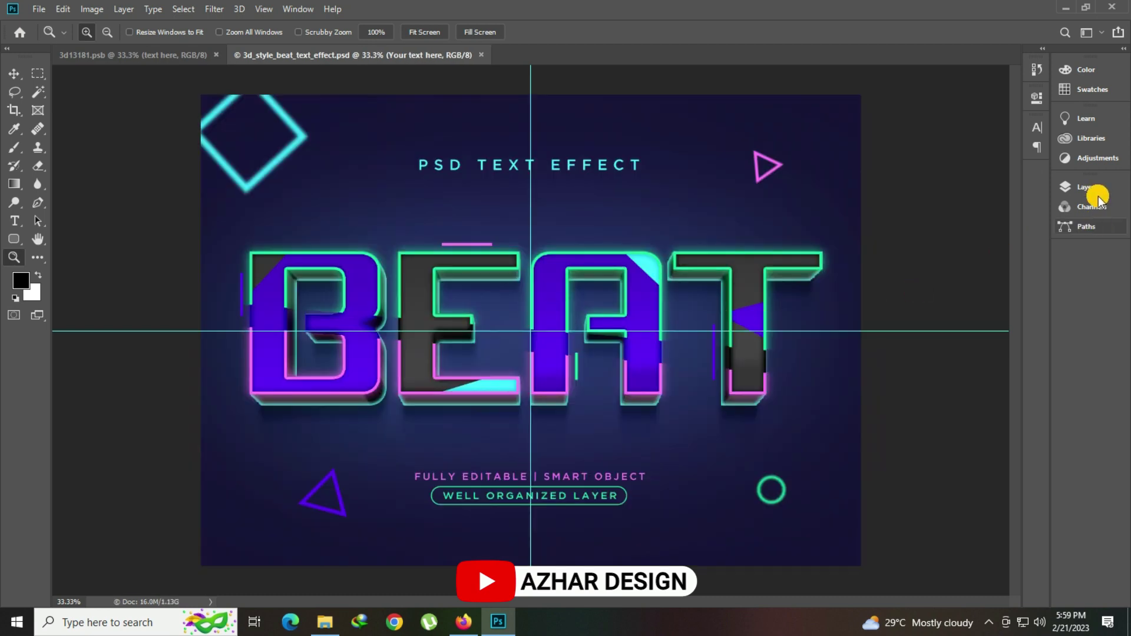
pyautogui.click(1085, 188)
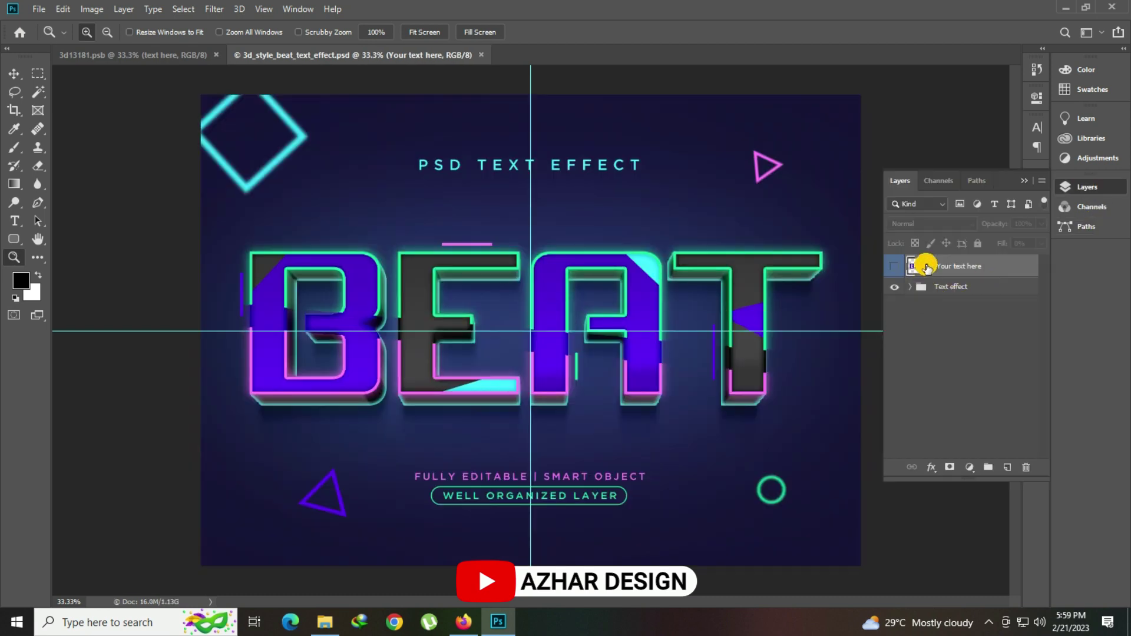
pyautogui.doubleClick(926, 266)
pyautogui.click(608, 245)
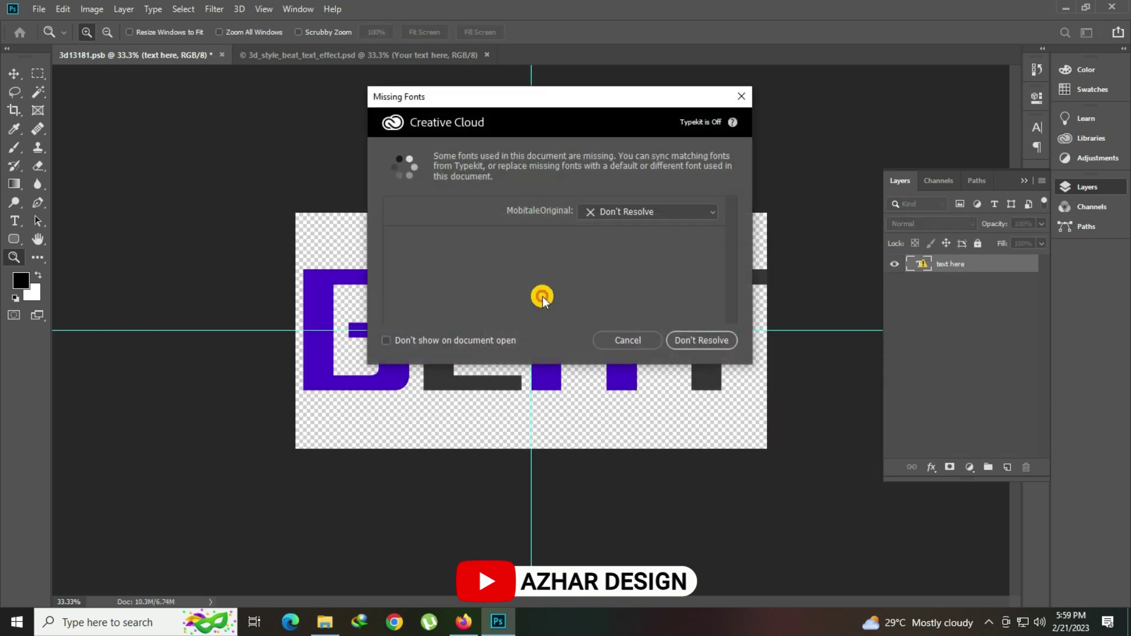
pyautogui.click(610, 343)
# Copy the missing font name MobitaleOriginal from the Type tool's font field
pyautogui.click(14, 227)
pyautogui.click(135, 31)
pyautogui.rightClick(135, 31)
pyautogui.click(175, 78)
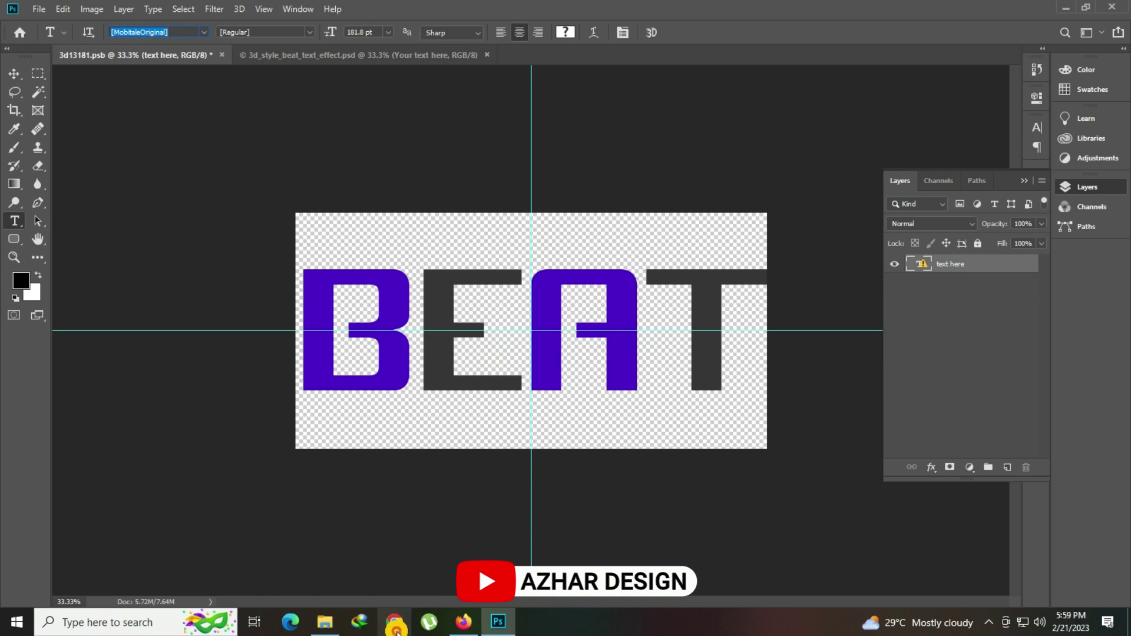
pyautogui.click(463, 621)
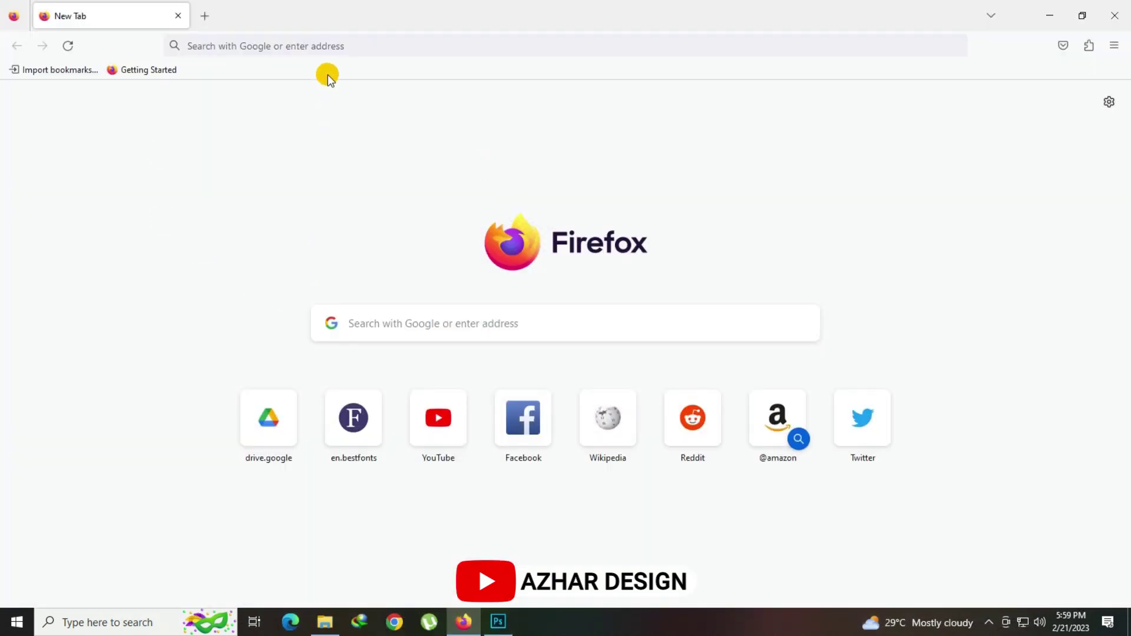
# Search the web for MobitaleOriginal and download its zip from Font2s
pyautogui.click(321, 47)
pyautogui.hotkey('ctrl', 'v')
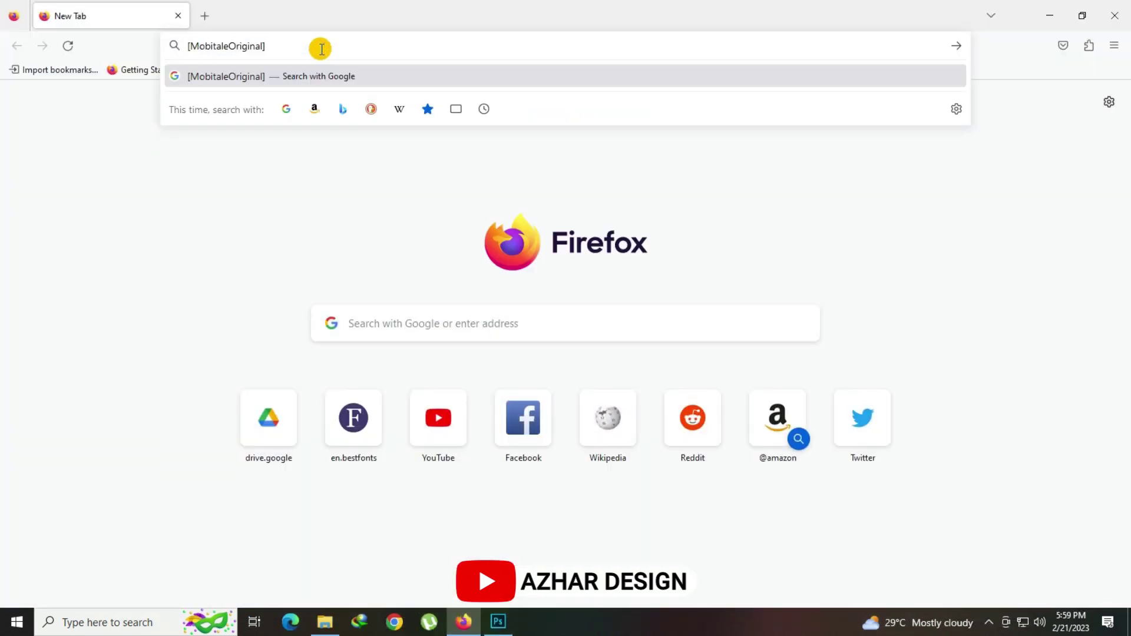
pyautogui.press('Return')
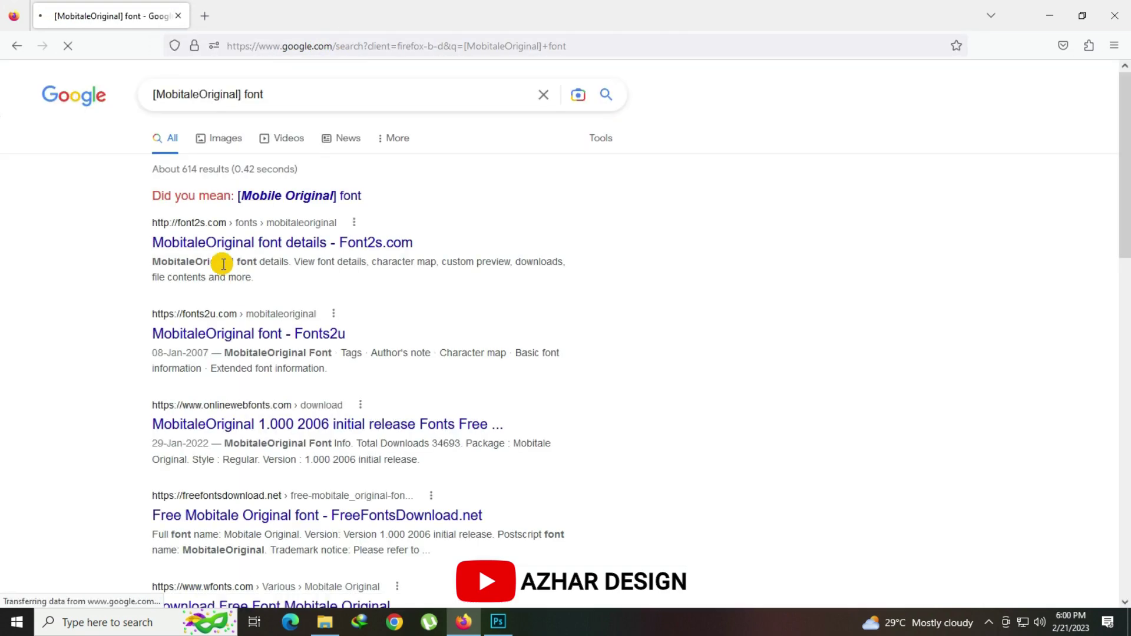
pyautogui.click(229, 288)
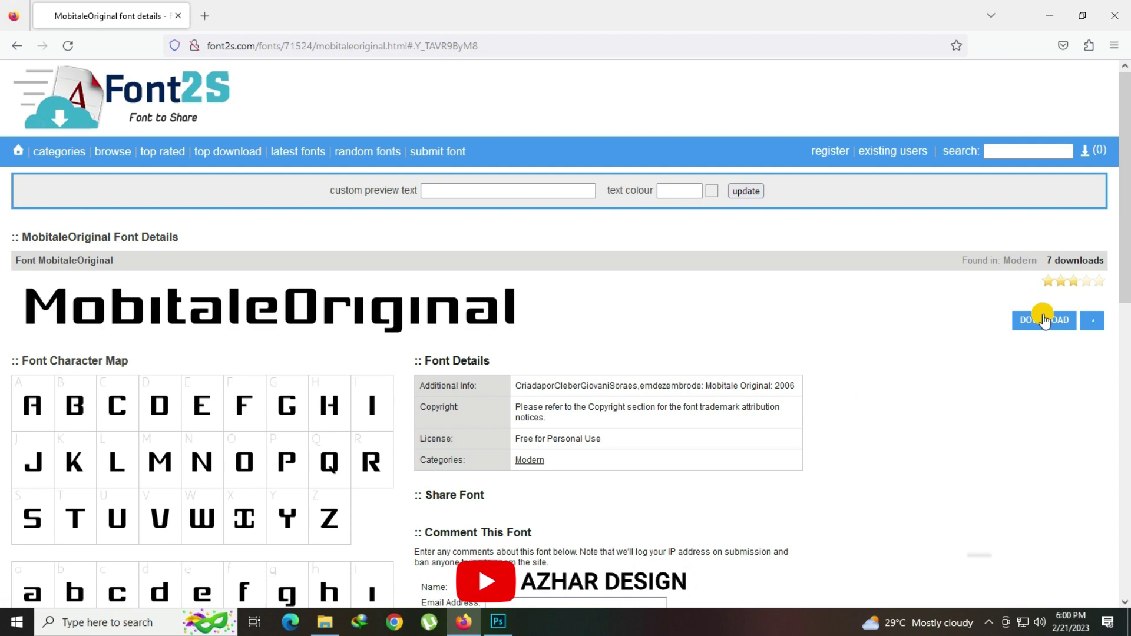
pyautogui.click(1005, 332)
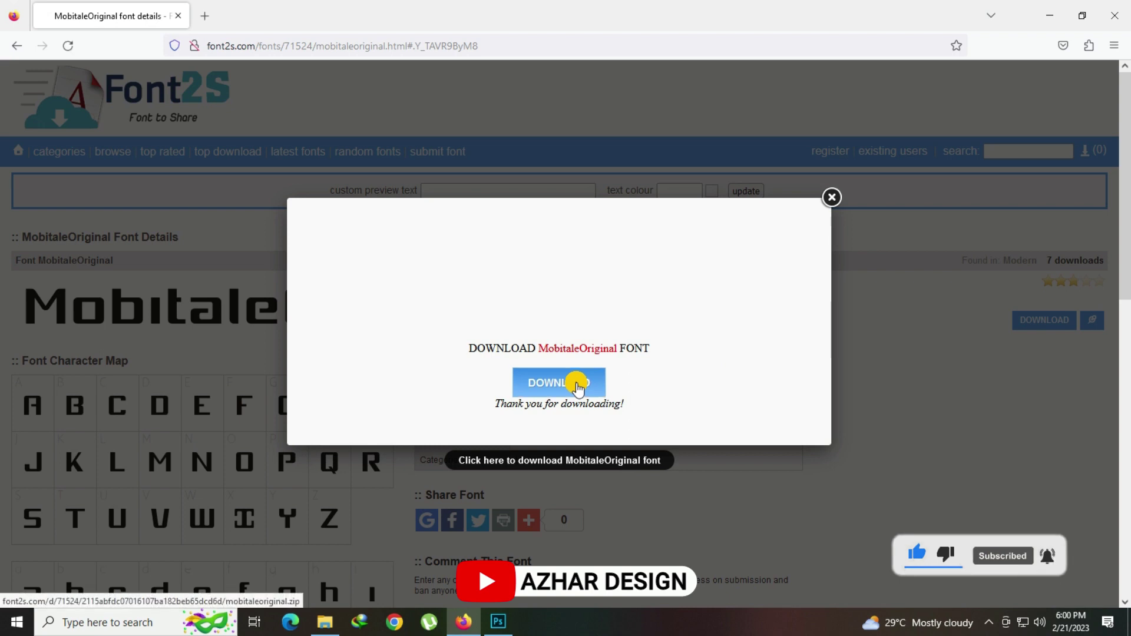
pyautogui.click(577, 388)
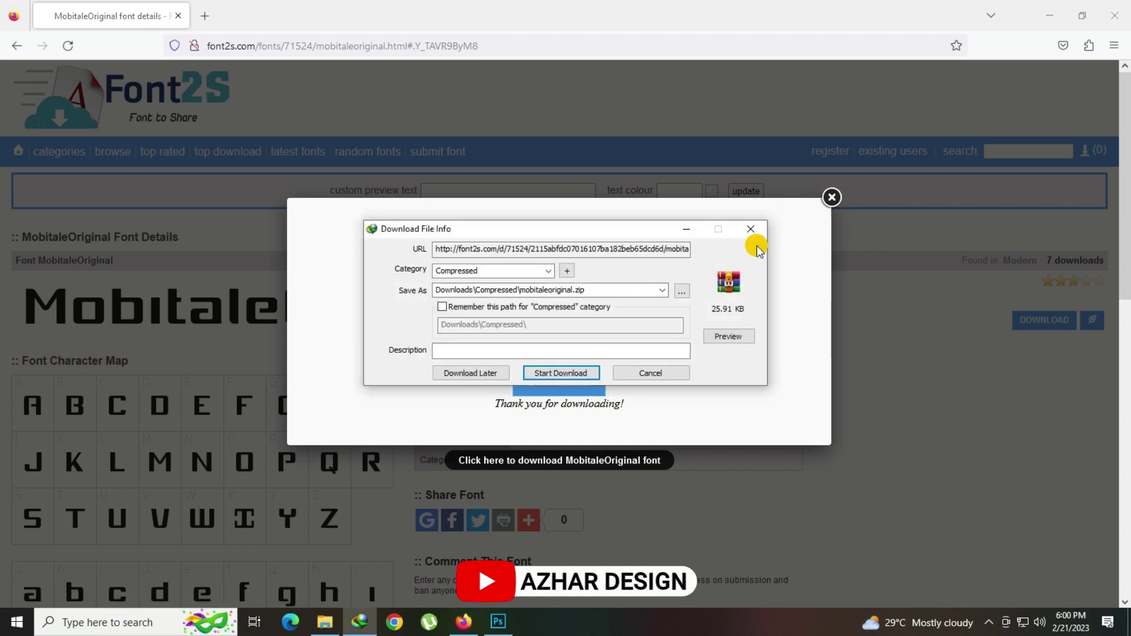
pyautogui.click(583, 375)
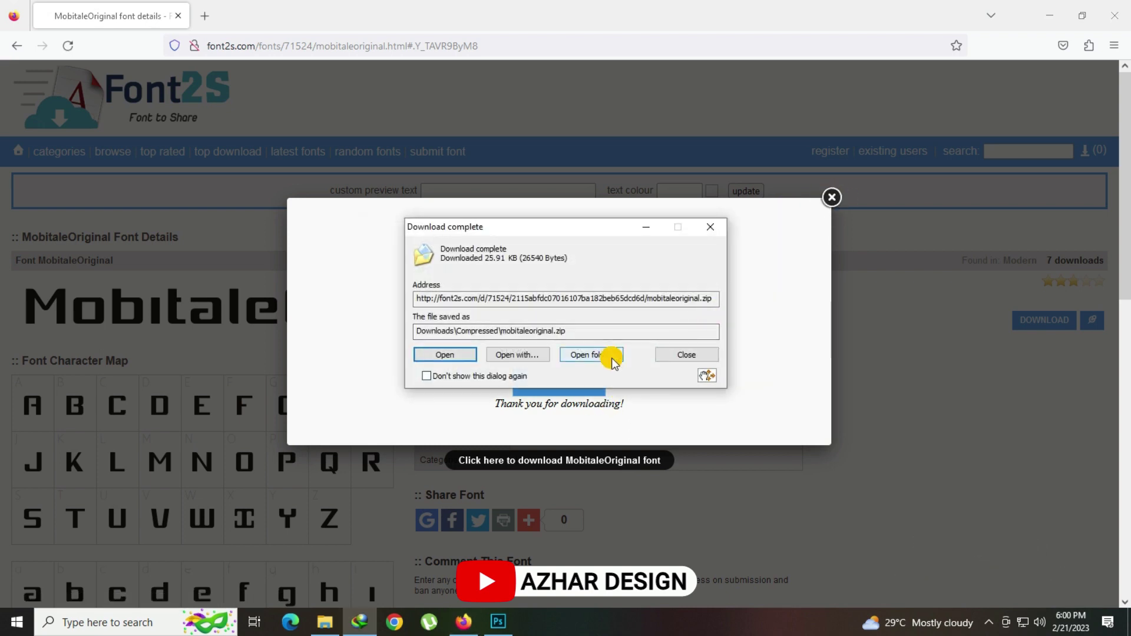
# Open the downloaded font zip and install the MobitaleOriginal TrueType font
pyautogui.click(451, 355)
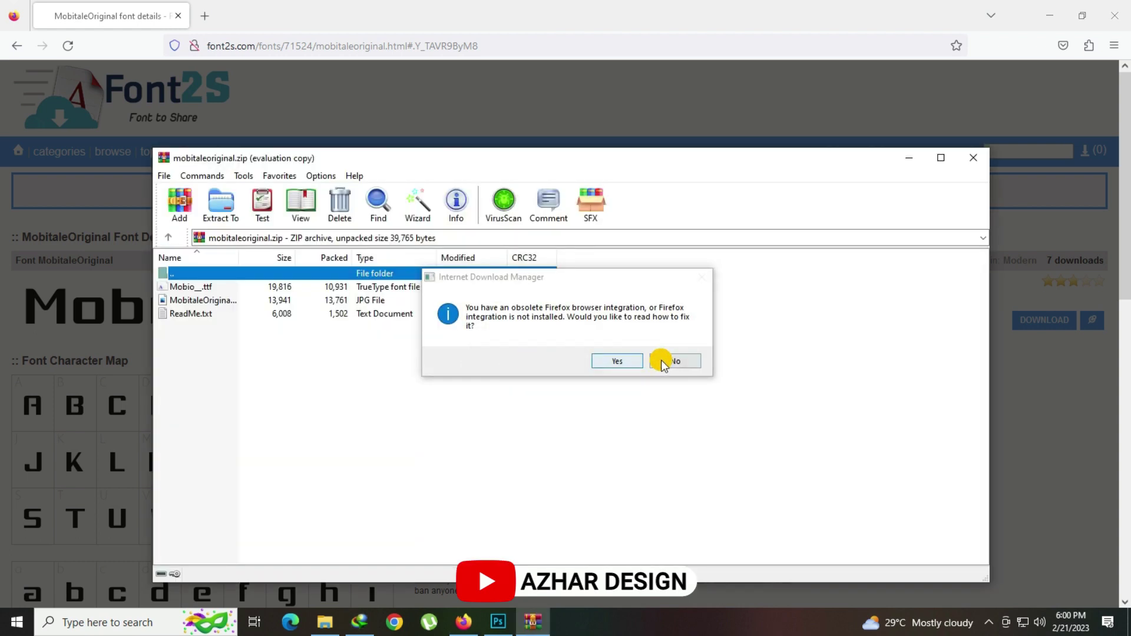
pyautogui.click(662, 362)
pyautogui.click(193, 288)
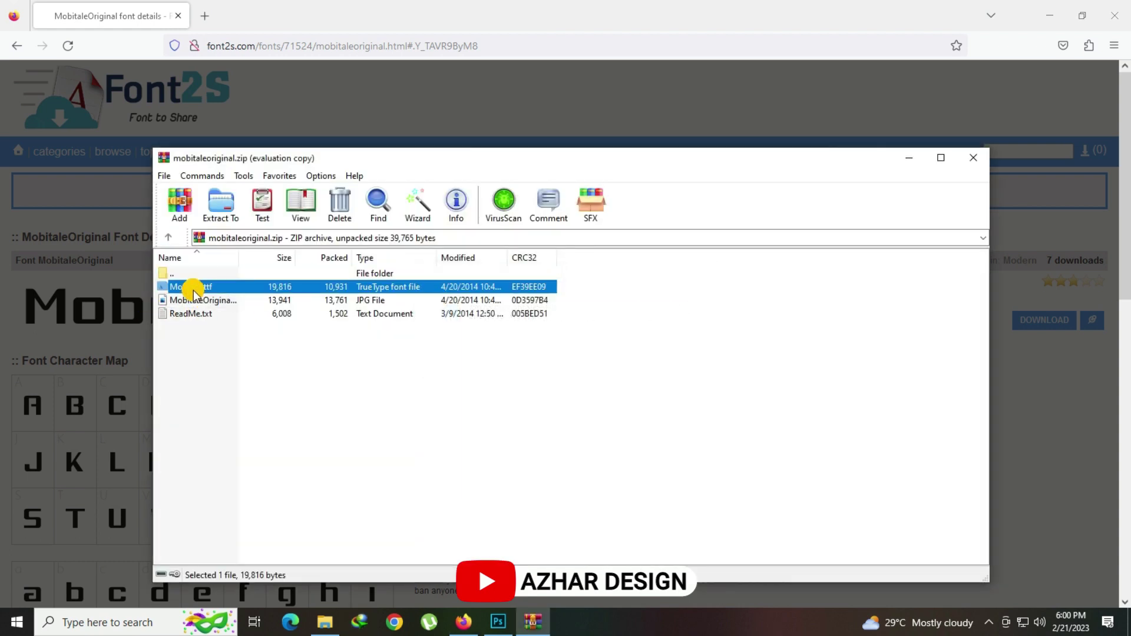
pyautogui.doubleClick(193, 289)
pyautogui.click(218, 184)
pyautogui.click(498, 622)
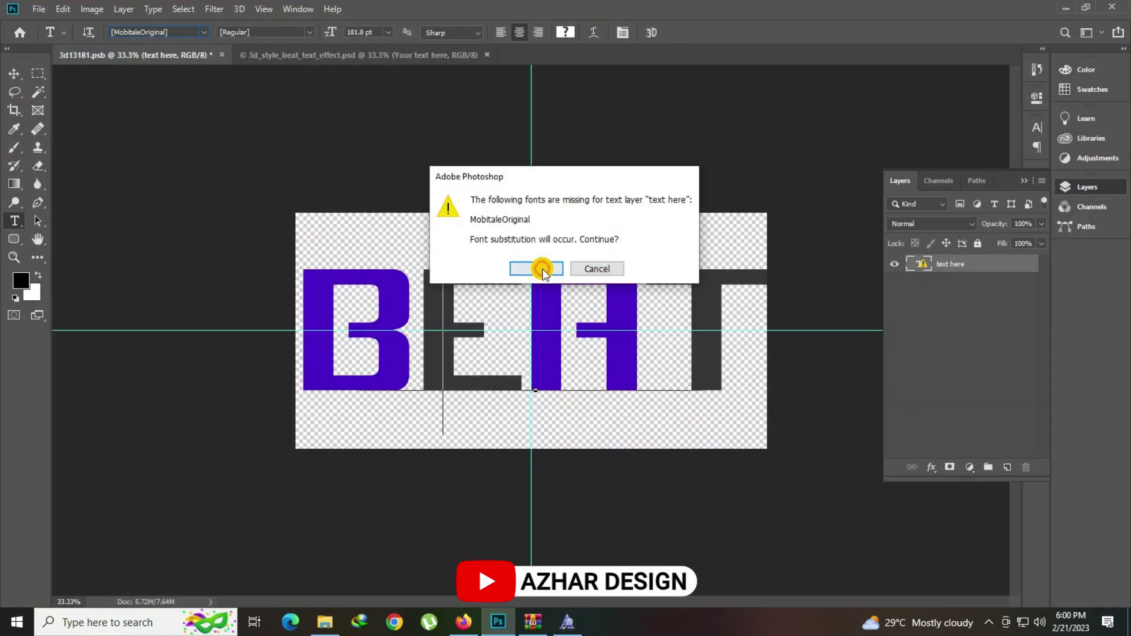
# Accept the font substitution and start retyping BEAT, turning the B into A
pyautogui.click(567, 272)
pyautogui.click(412, 342)
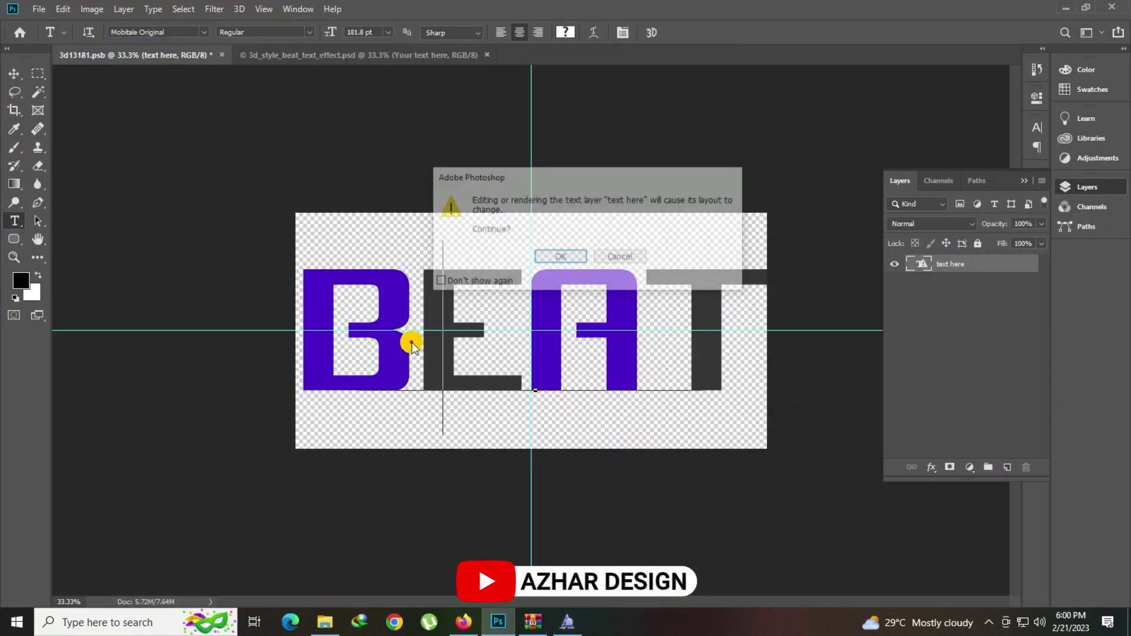
pyautogui.click(553, 257)
pyautogui.keyDown('shift'); pyautogui.click(308, 374); pyautogui.keyUp('shift')
pyautogui.click(438, 355)
pyautogui.press('BackSpace')
pyautogui.write('A')
# Make further mistyped letter edits, then cancel them so the text reverts to BEAT
pyautogui.click(484, 352)
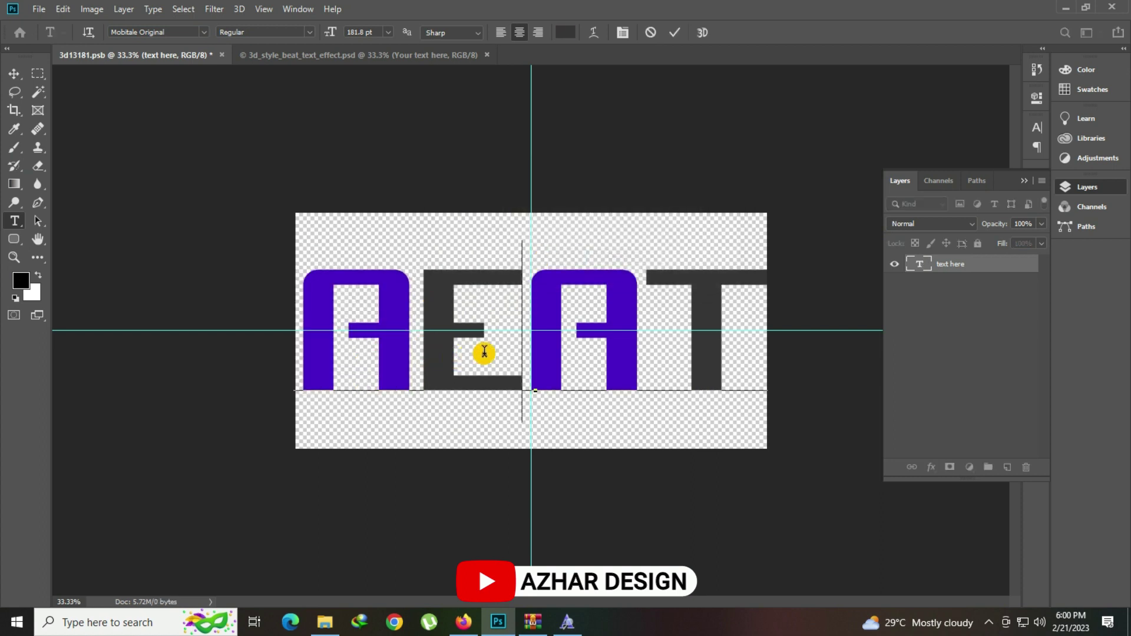
pyautogui.press('BackSpace')
pyautogui.write('z')
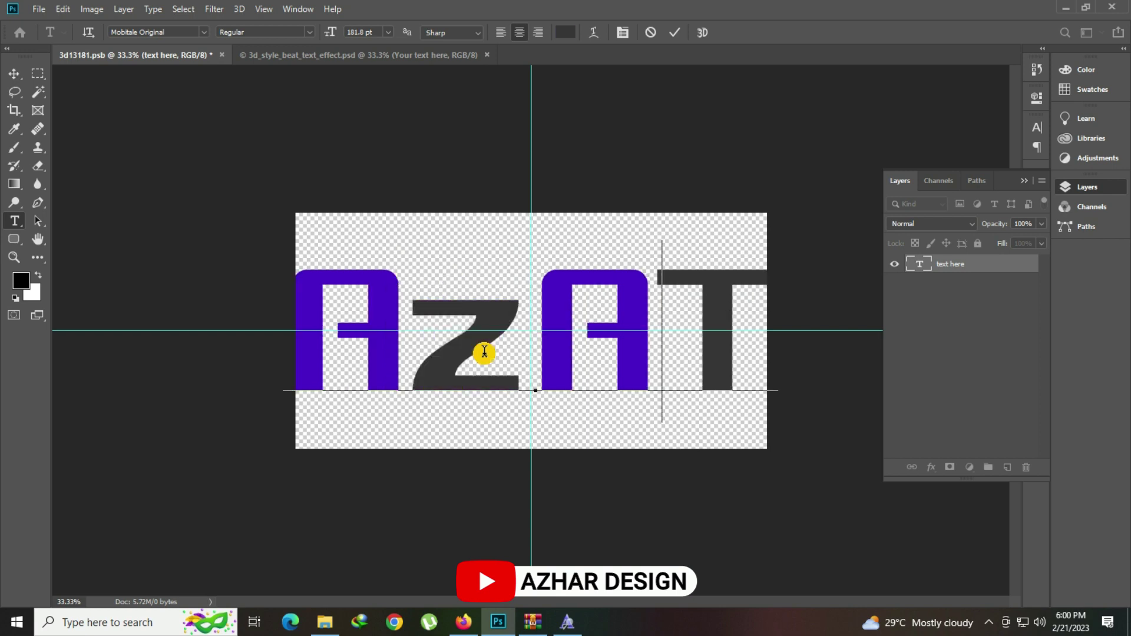
pyautogui.click(484, 352)
pyautogui.press('BackSpace')
pyautogui.press('Right')
pyautogui.press('Left')
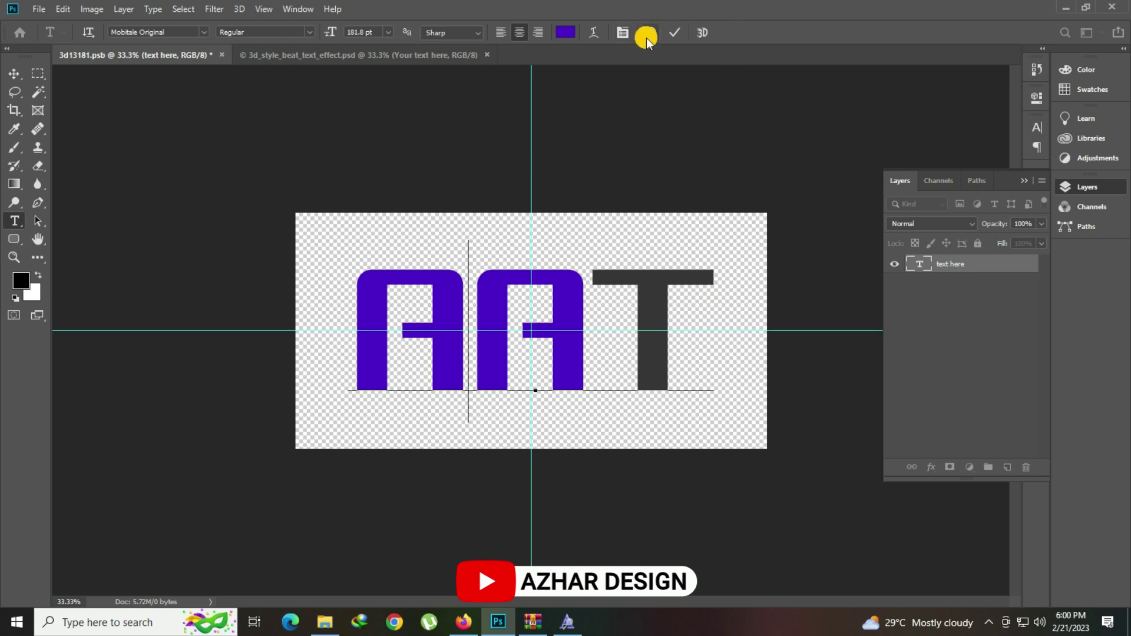
pyautogui.click(646, 37)
# Retype BEAT letter by letter as ADIL and commit the text
pyautogui.moveTo(445, 351); pyautogui.dragTo(314, 377)
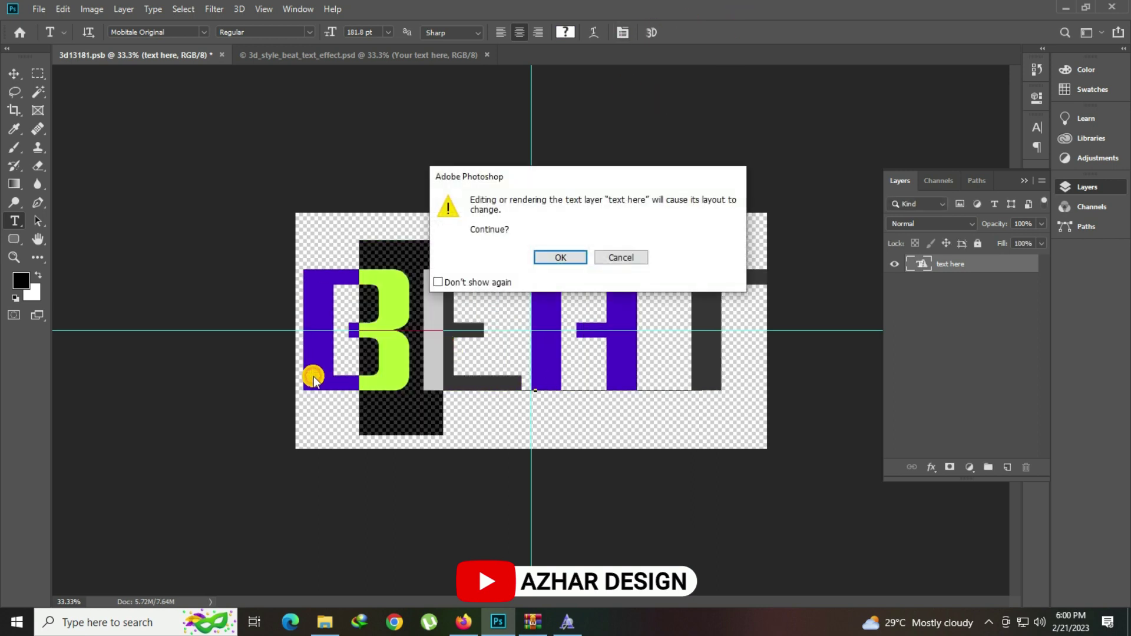
pyautogui.click(560, 257)
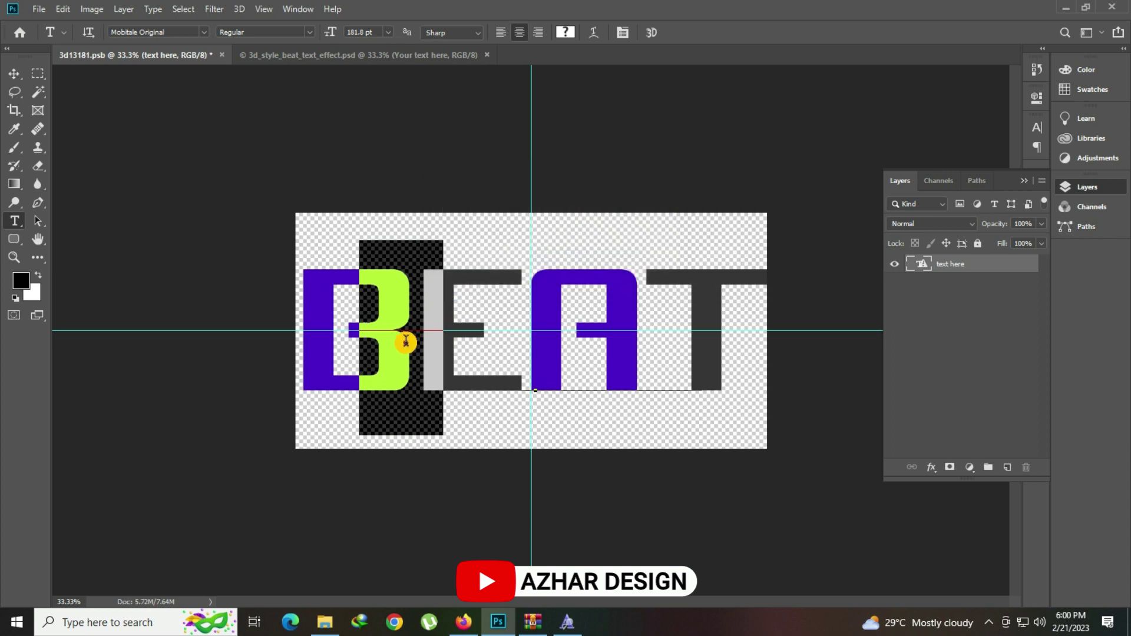
pyautogui.click(406, 341)
pyautogui.press('BackSpace')
pyautogui.write('A')
pyautogui.press('Delete')
pyautogui.write('D')
pyautogui.press('Right')
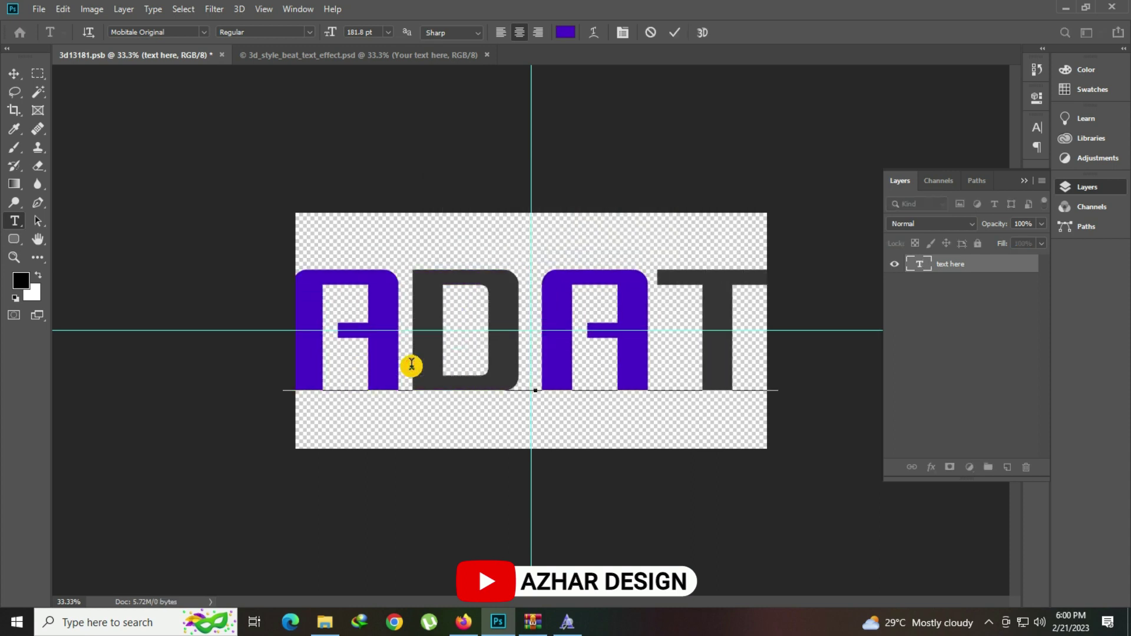
pyautogui.press('BackSpace')
pyautogui.write('I')
pyautogui.press('Right')
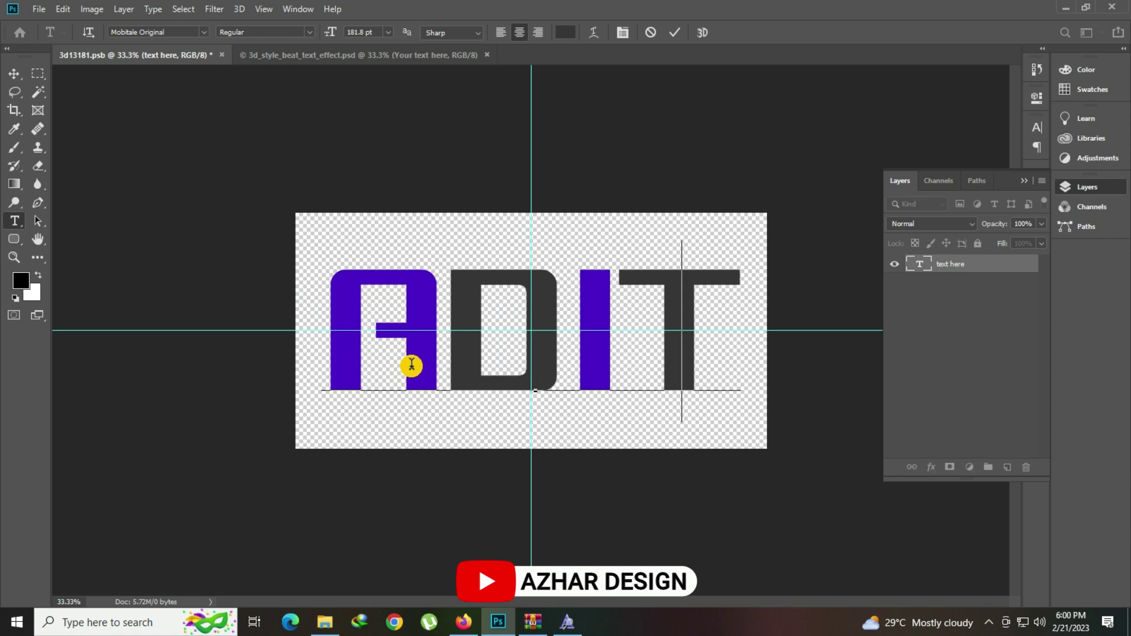
pyautogui.press('BackSpace')
pyautogui.write('L')
pyautogui.hotkey('ctrl', 'Return')
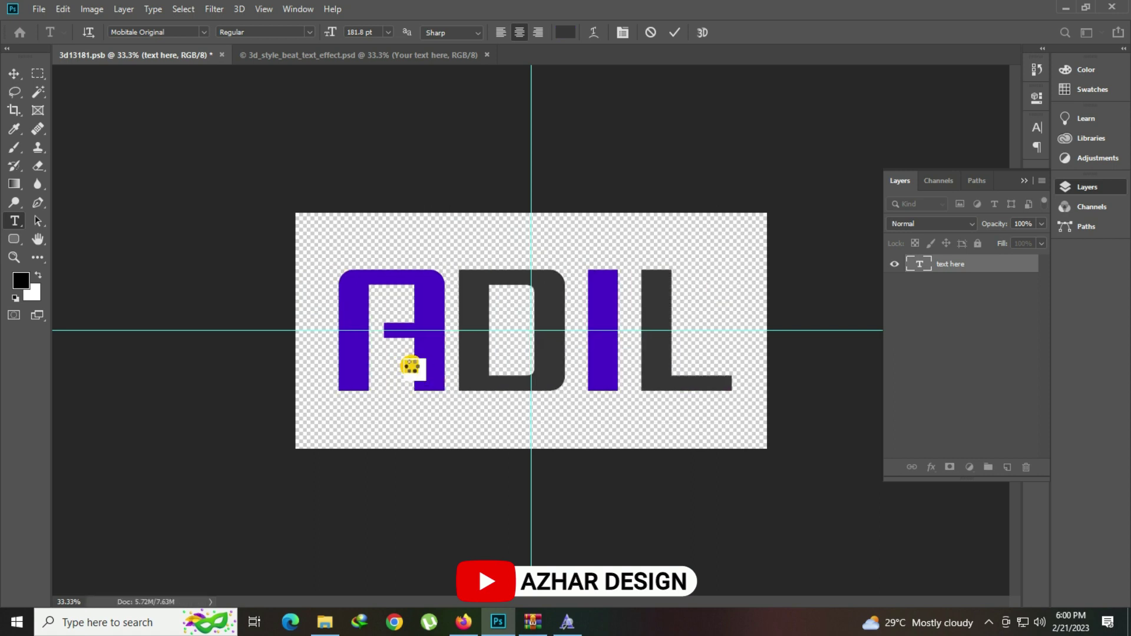
# Save the smart object and view the neon ADIL mockup zoomed to fit the screen
pyautogui.hotkey('ctrl', 's')
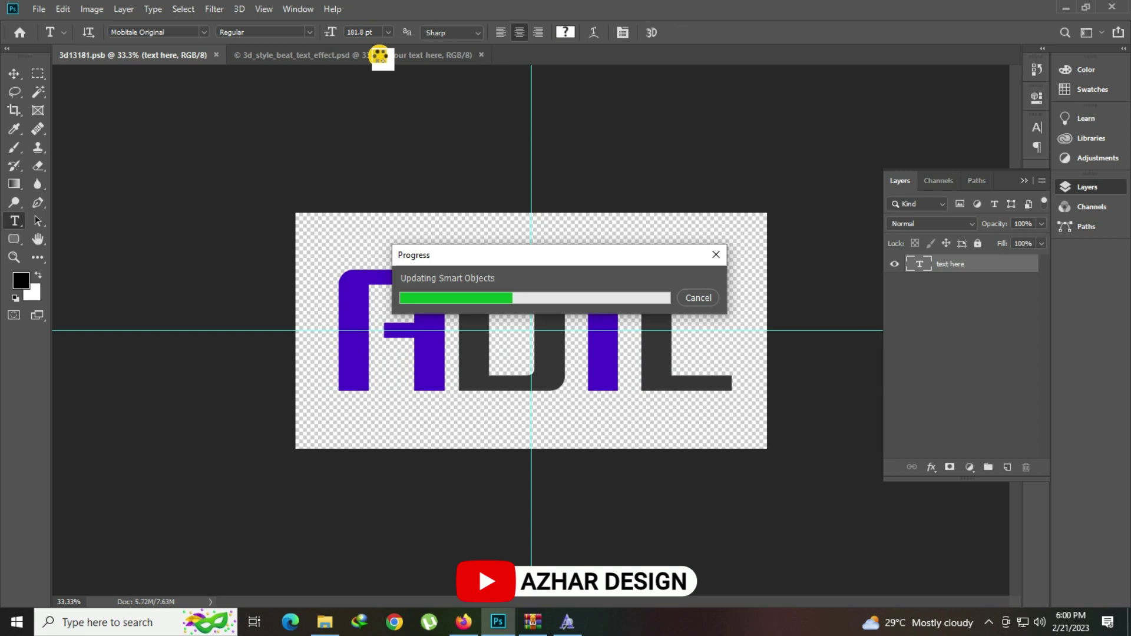
pyautogui.click(380, 54)
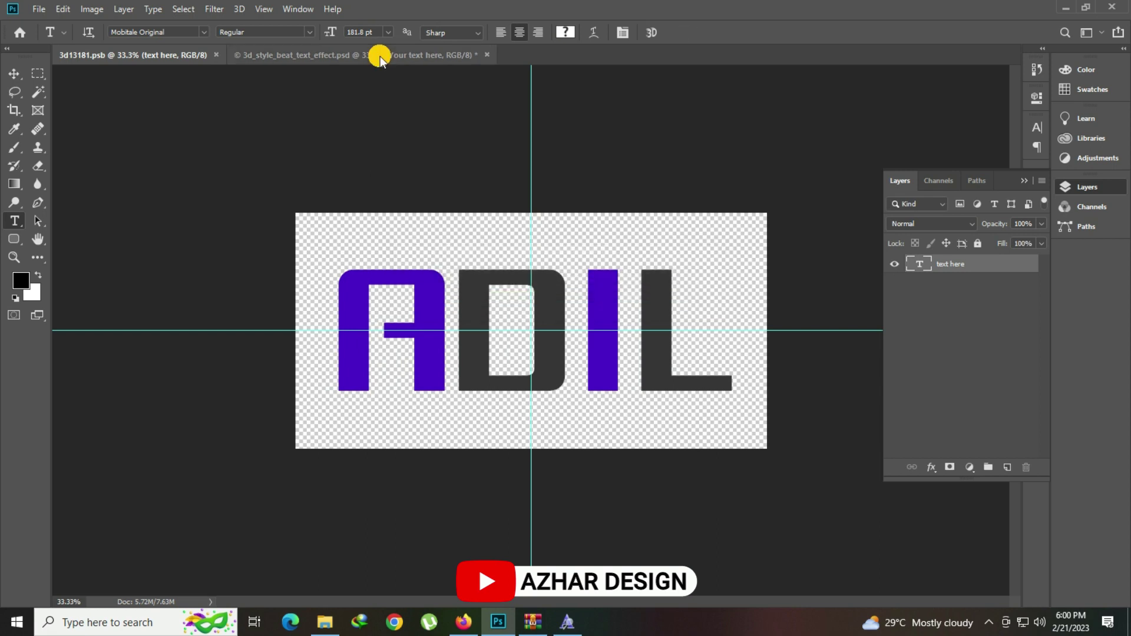
pyautogui.hotkey('ctrl', 'Tab')
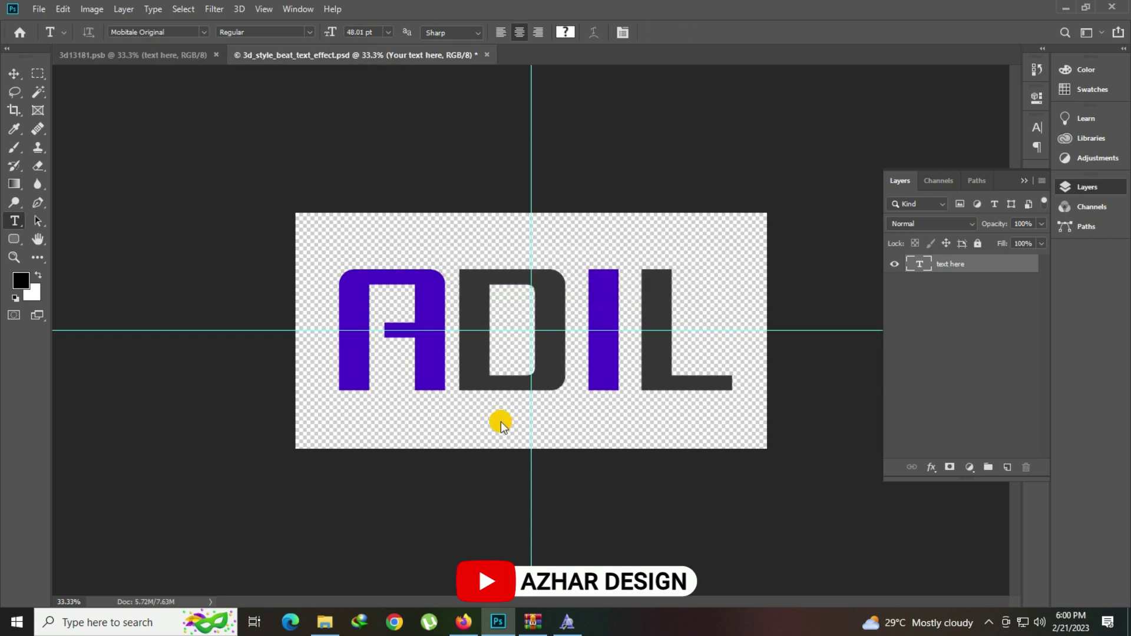
pyautogui.click(14, 258)
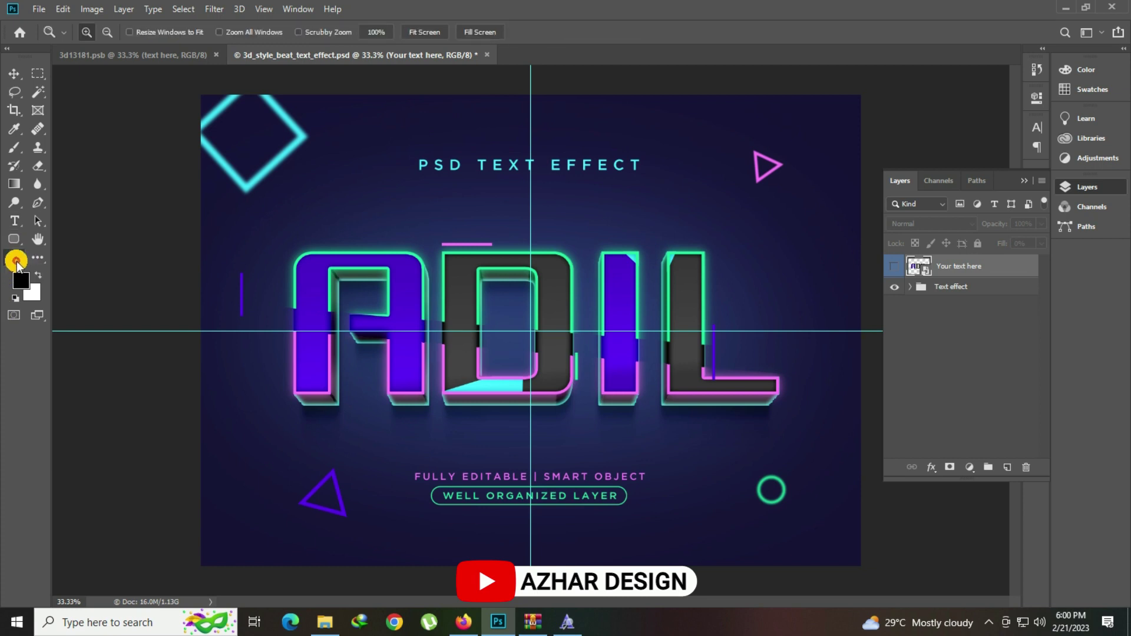
pyautogui.click(562, 304)
pyautogui.rightClick(509, 302)
pyautogui.click(490, 308)
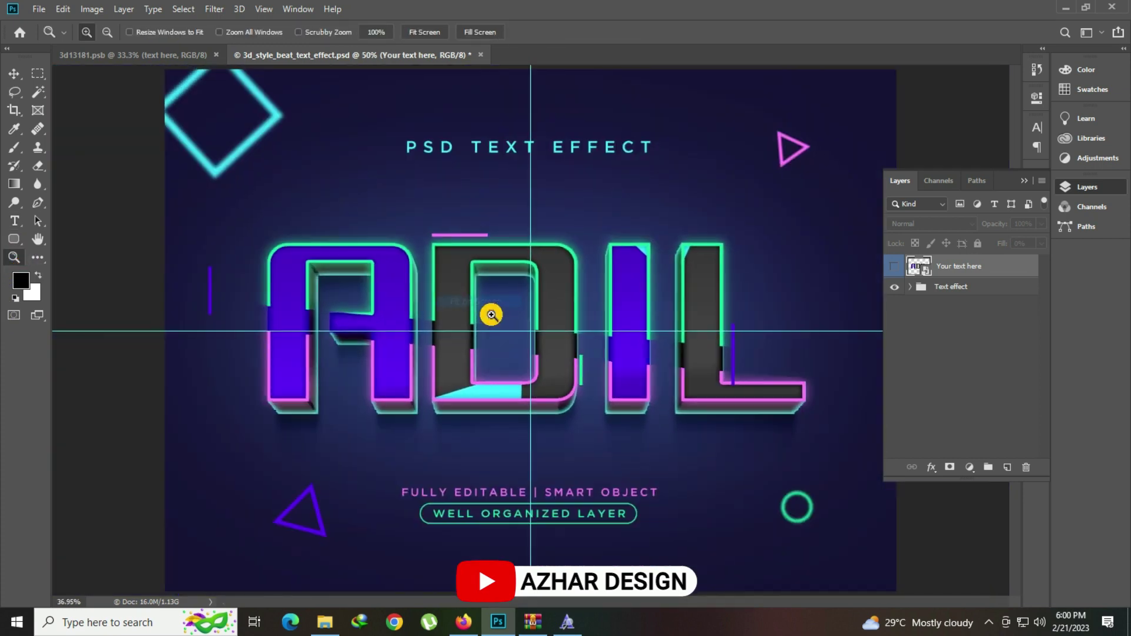
# Hide the titles layer in the Text effect group, then close the mockup without saving
pyautogui.click(909, 287)
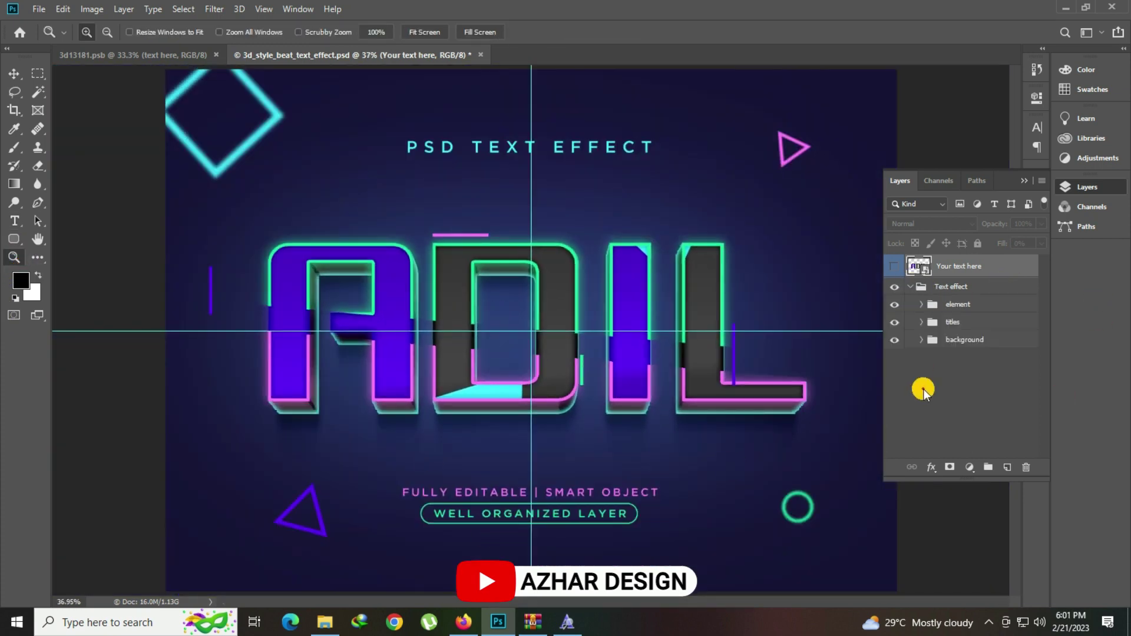
pyautogui.click(894, 322)
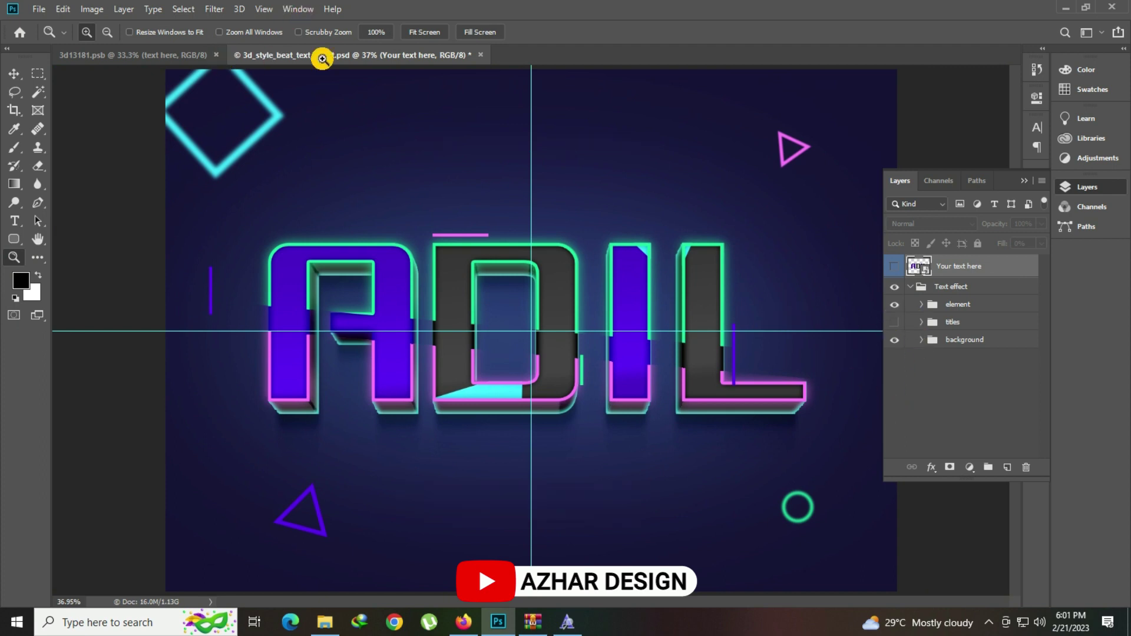
pyautogui.click(481, 54)
pyautogui.click(562, 234)
# Open the blink preview JPG in Photos and step on to the BOX preview
pyautogui.click(325, 623)
pyautogui.click(848, 132)
pyautogui.doubleClick(847, 130)
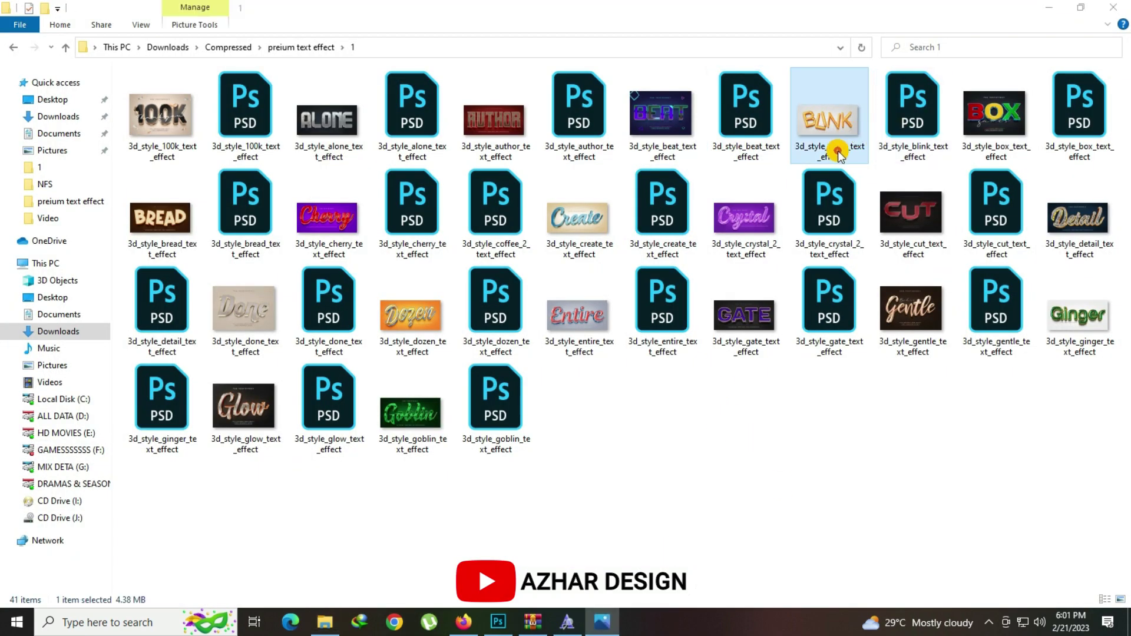
pyautogui.scroll(2, 744, 309)
pyautogui.scroll(2, 743, 309)
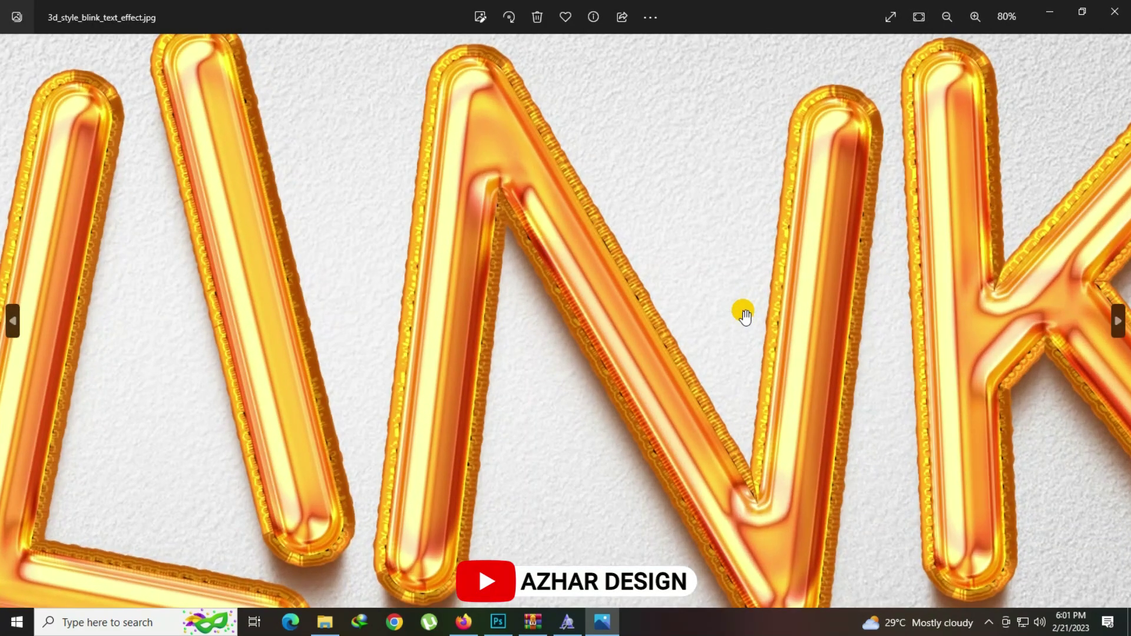
pyautogui.scroll(-4, 743, 311)
pyautogui.press('Right')
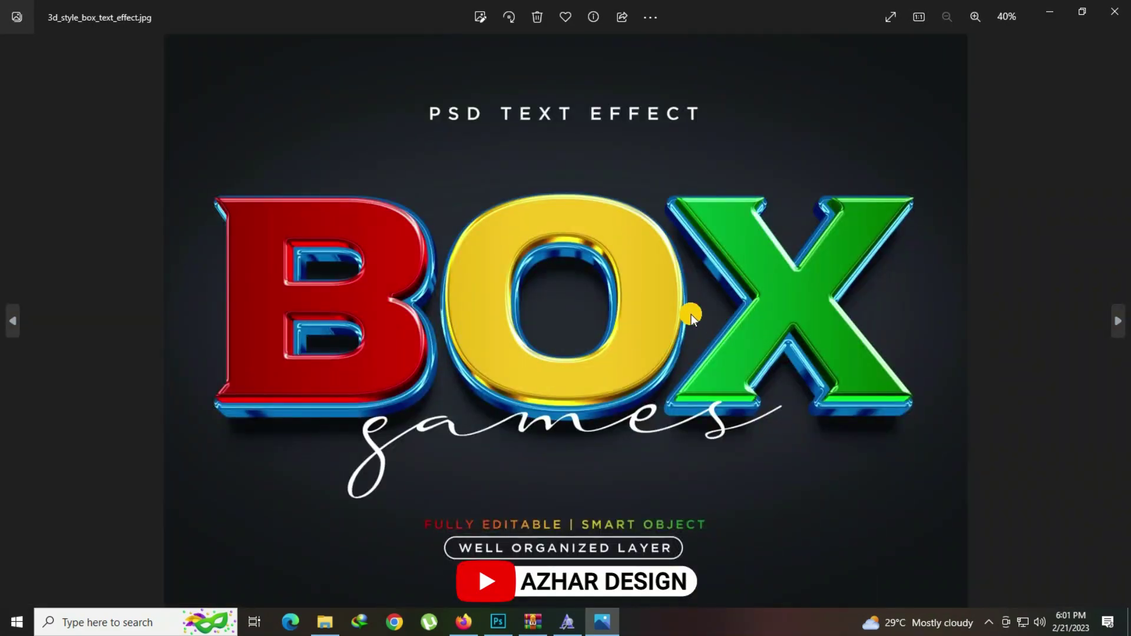
pyautogui.scroll(3, 518, 366)
pyautogui.scroll(-3, 530, 366)
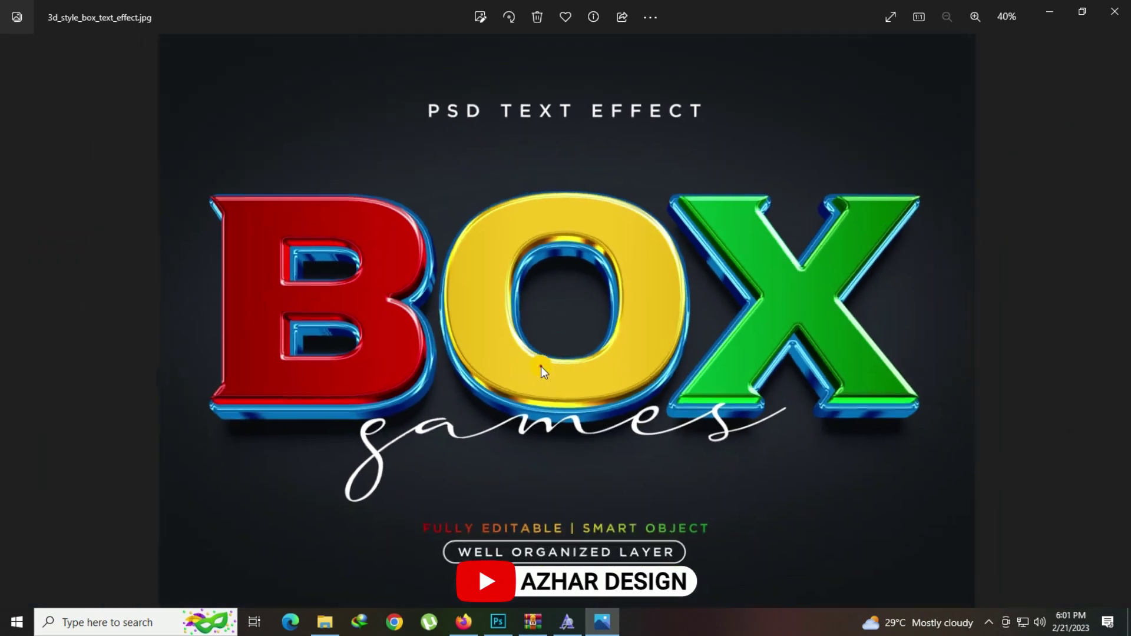
# Glance at the bread preview, then open 3d_style_create_text_effect.psd in Photoshop
pyautogui.click(1114, 11)
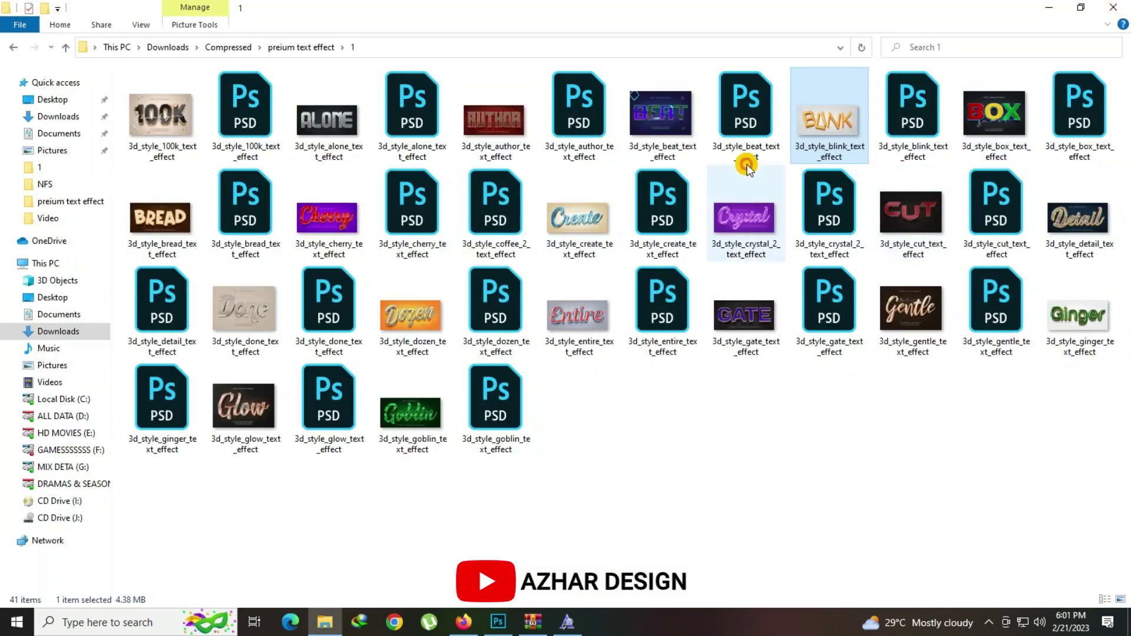
pyautogui.doubleClick(154, 230)
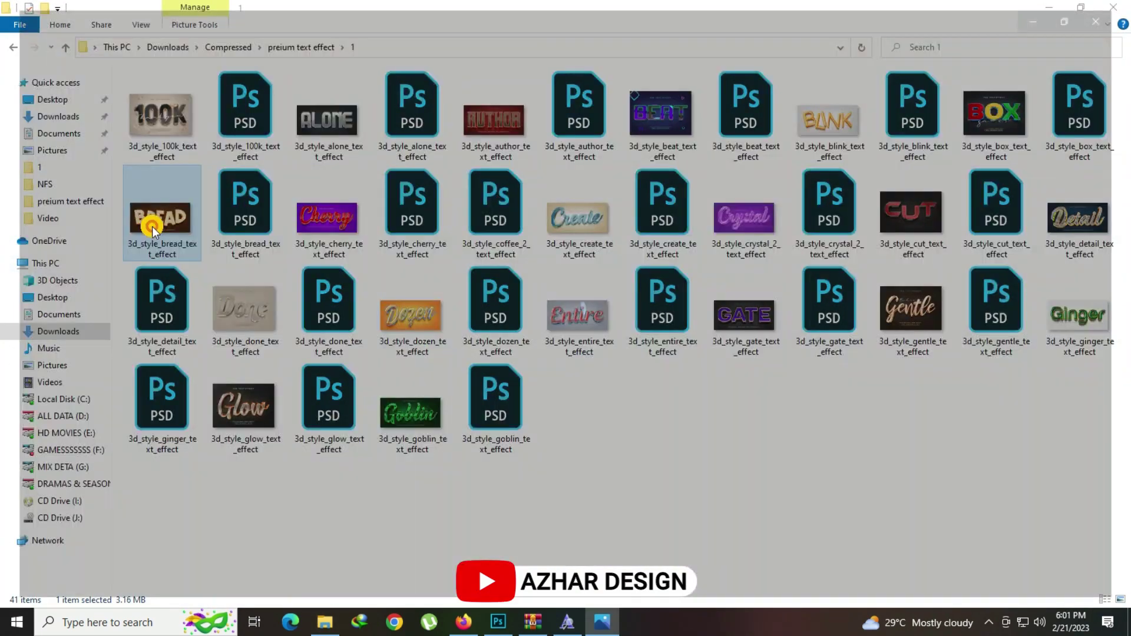
pyautogui.click(1114, 12)
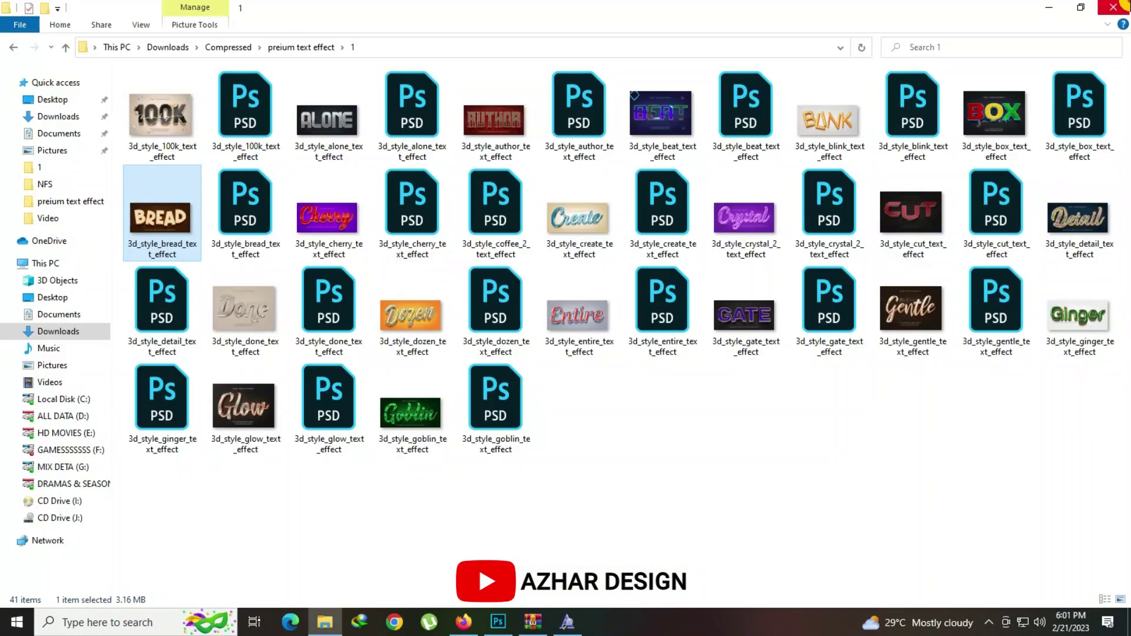
pyautogui.doubleClick(662, 218)
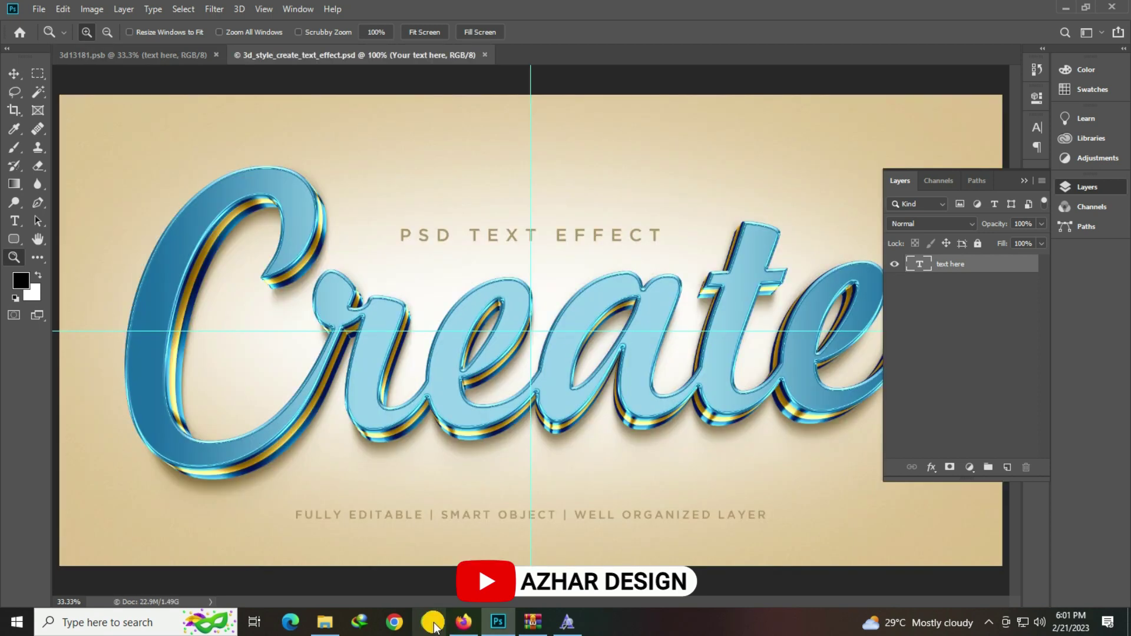
# In the Create smart object, replace the text with Queen, commit and save
pyautogui.doubleClick(928, 267)
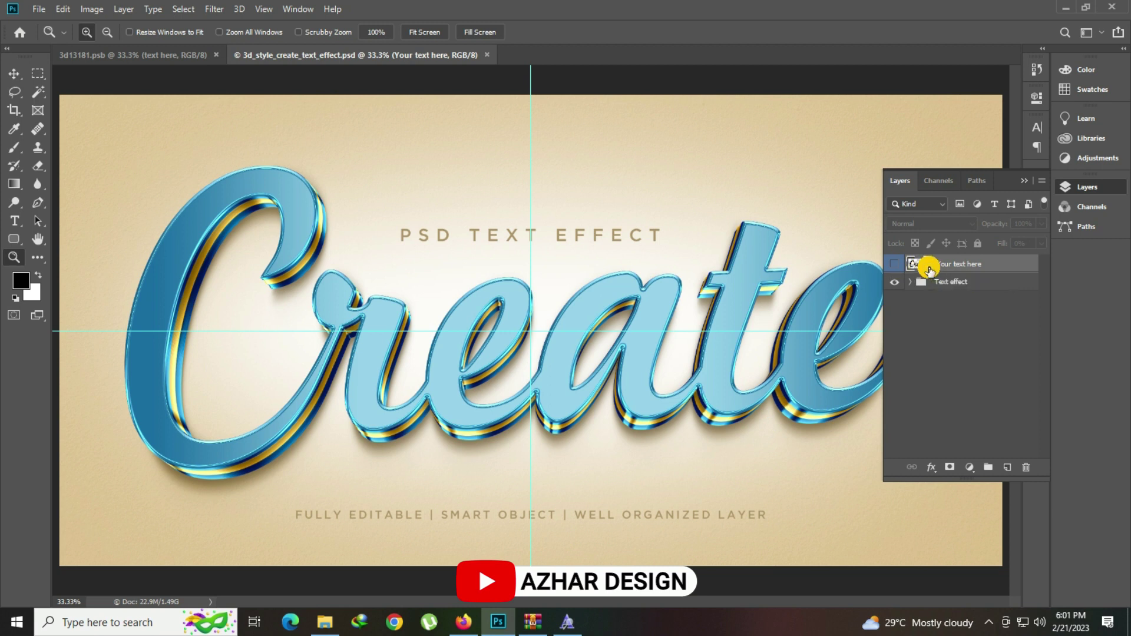
pyautogui.click(576, 247)
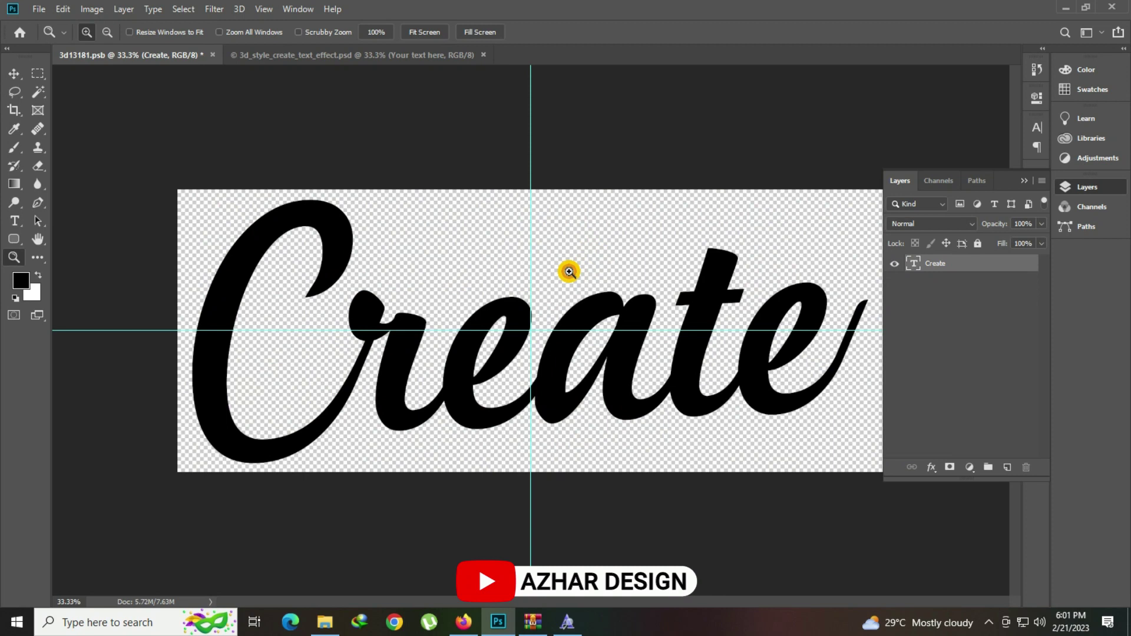
pyautogui.click(14, 221)
pyautogui.click(605, 369)
pyautogui.hotkey('ctrl', 'a')
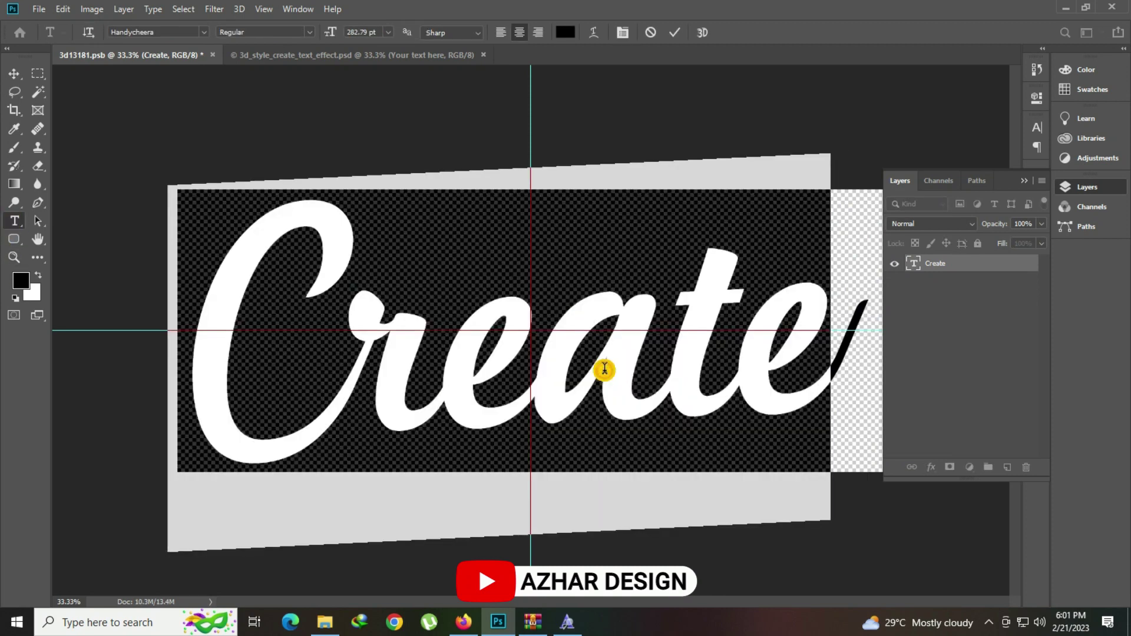
pyautogui.write('Queen')
pyautogui.hotkey('ctrl', 'Return')
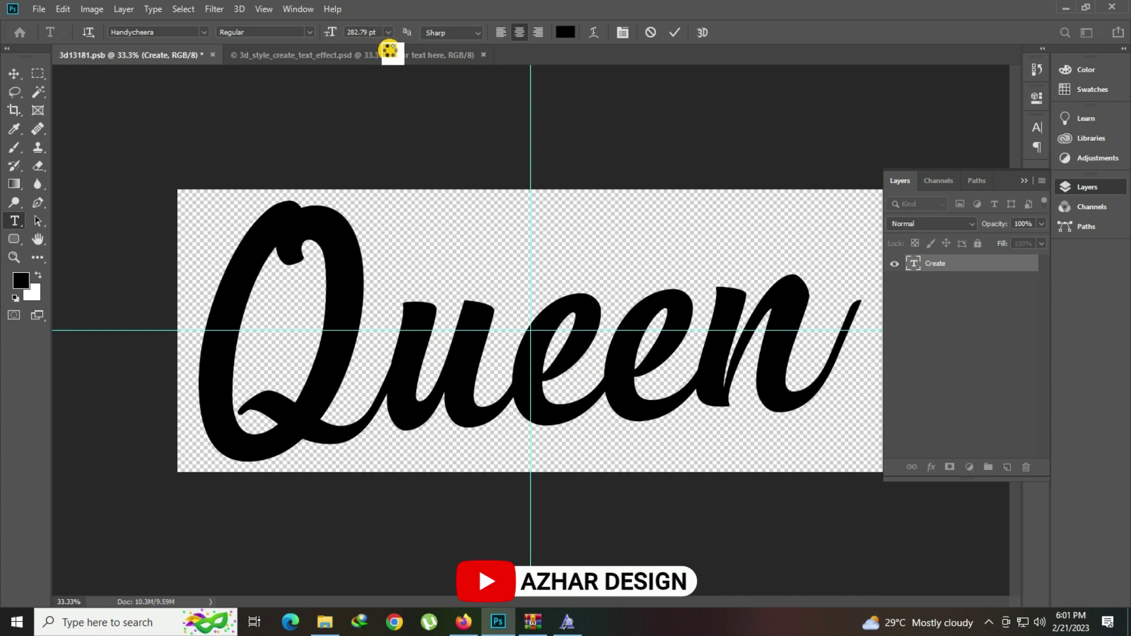
pyautogui.hotkey('ctrl', 's')
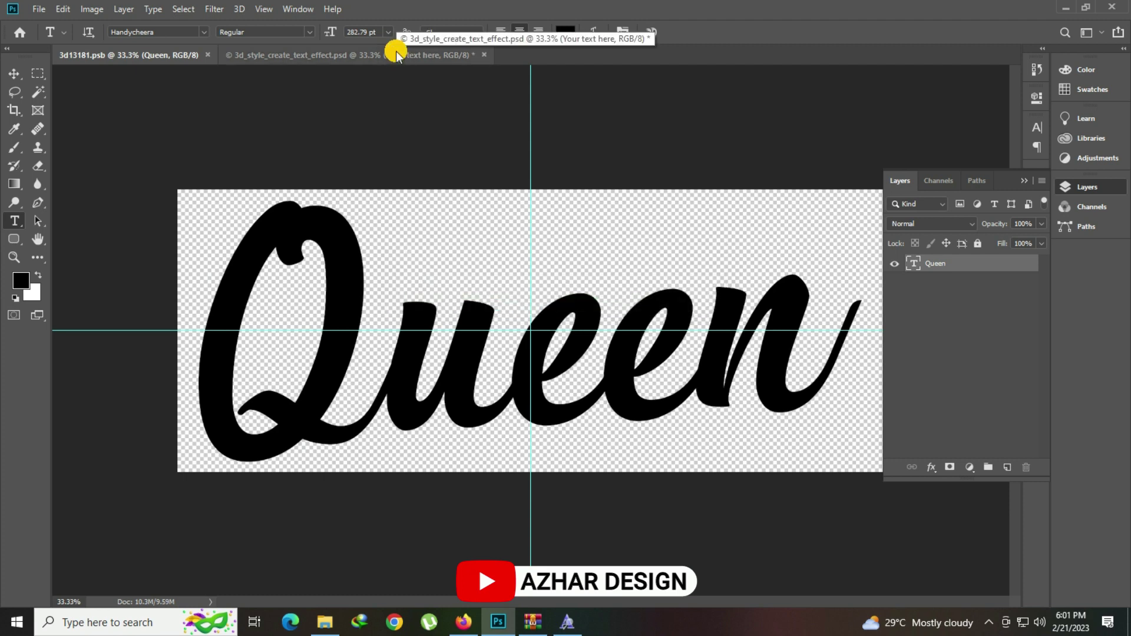
# Review the blue Queen mockup zoomed to fit, keeping the document open
pyautogui.click(396, 51)
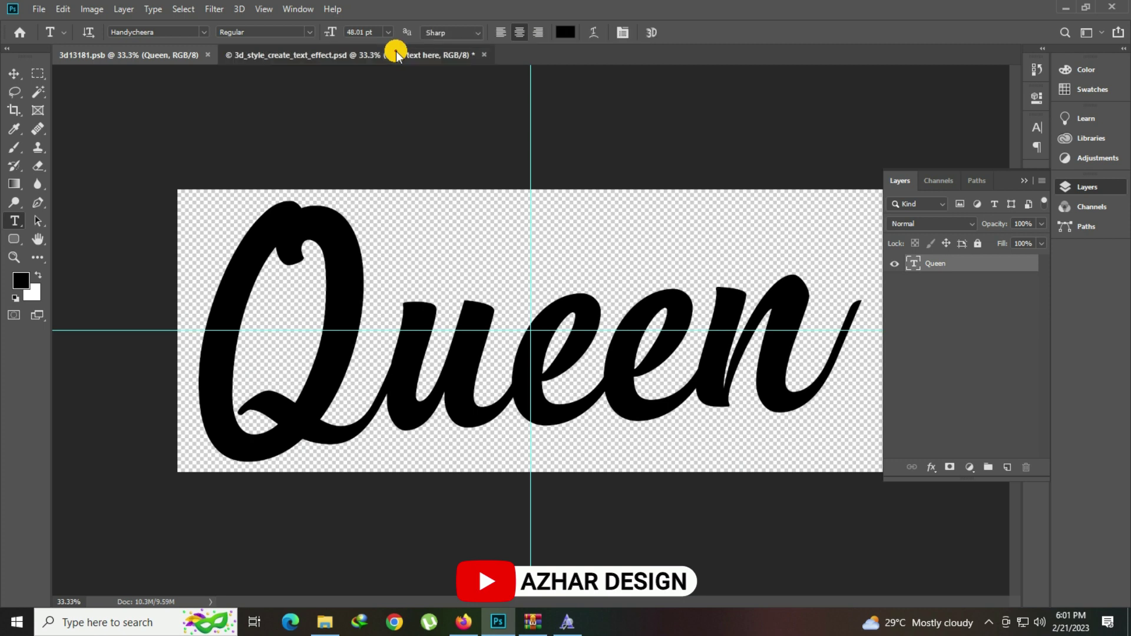
pyautogui.hotkey('ctrl', 'Tab')
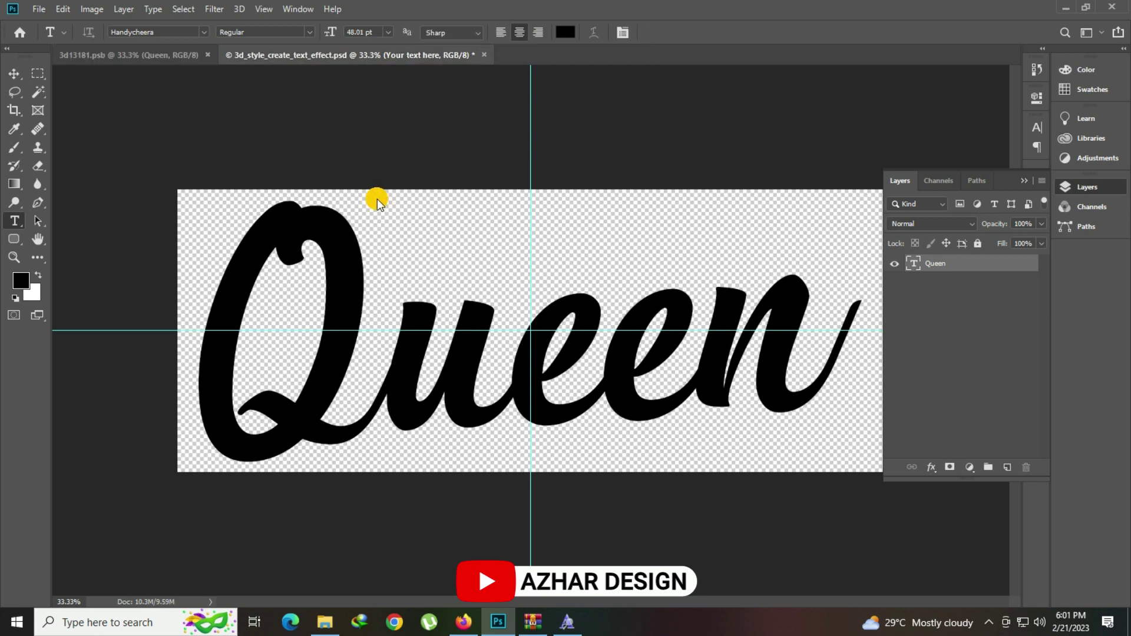
pyautogui.click(13, 257)
pyautogui.click(740, 360)
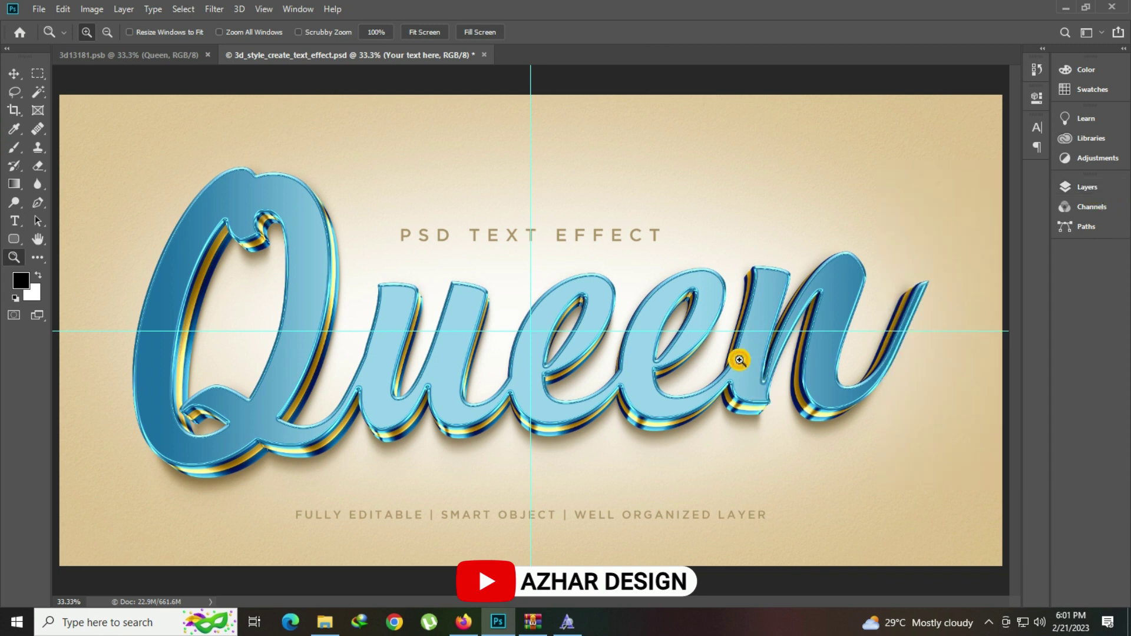
pyautogui.click(715, 346)
pyautogui.rightClick(393, 301)
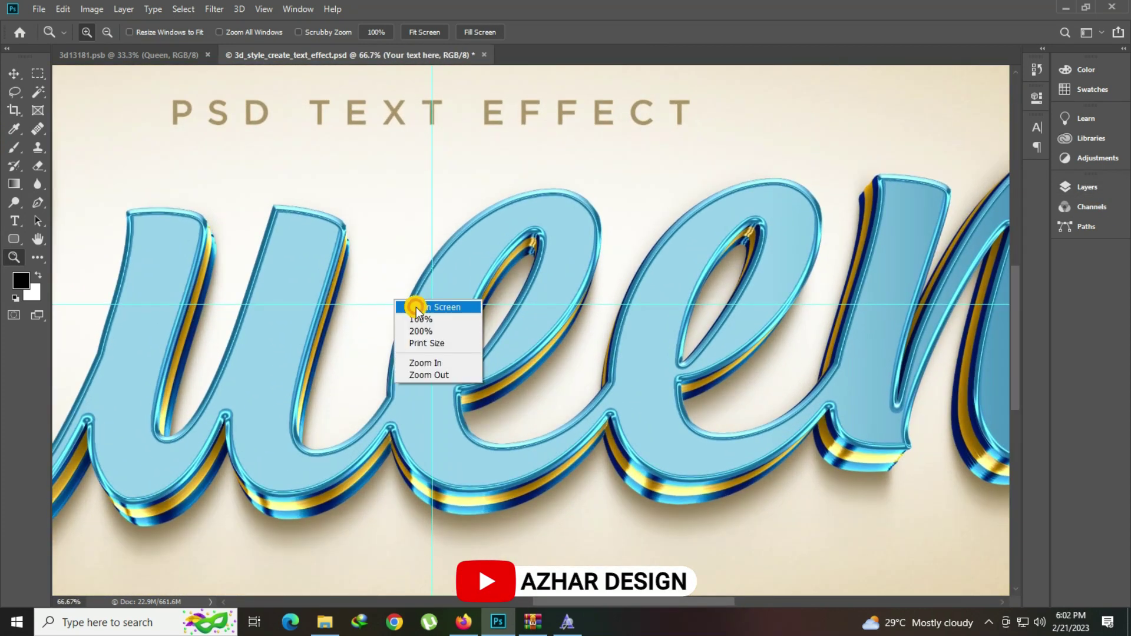
pyautogui.click(416, 307)
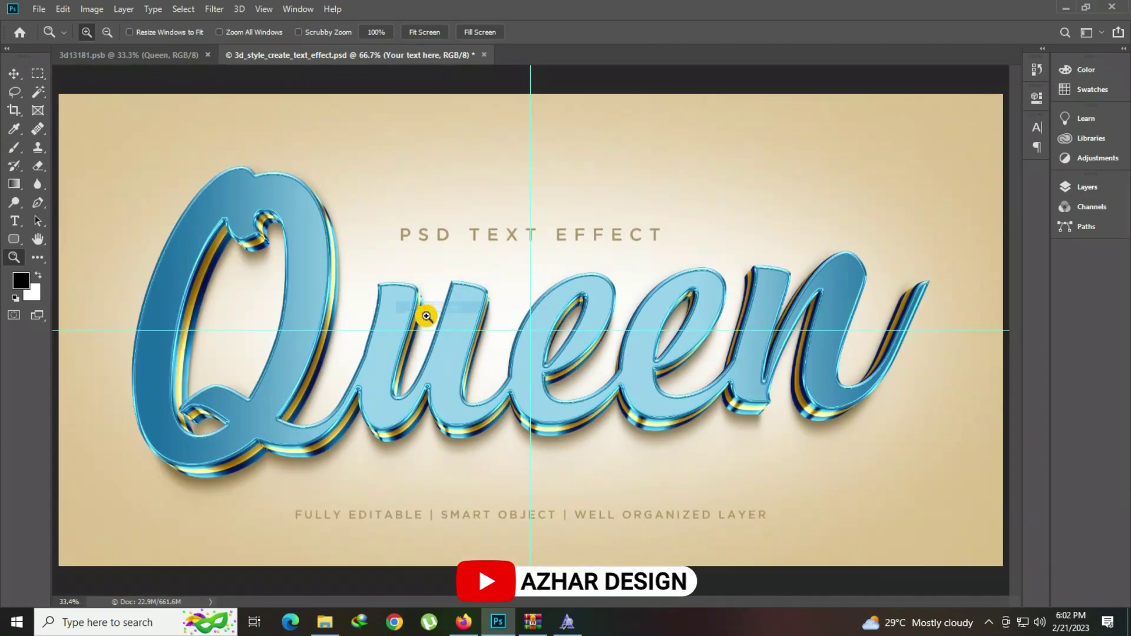
pyautogui.click(484, 55)
pyautogui.press('Escape')
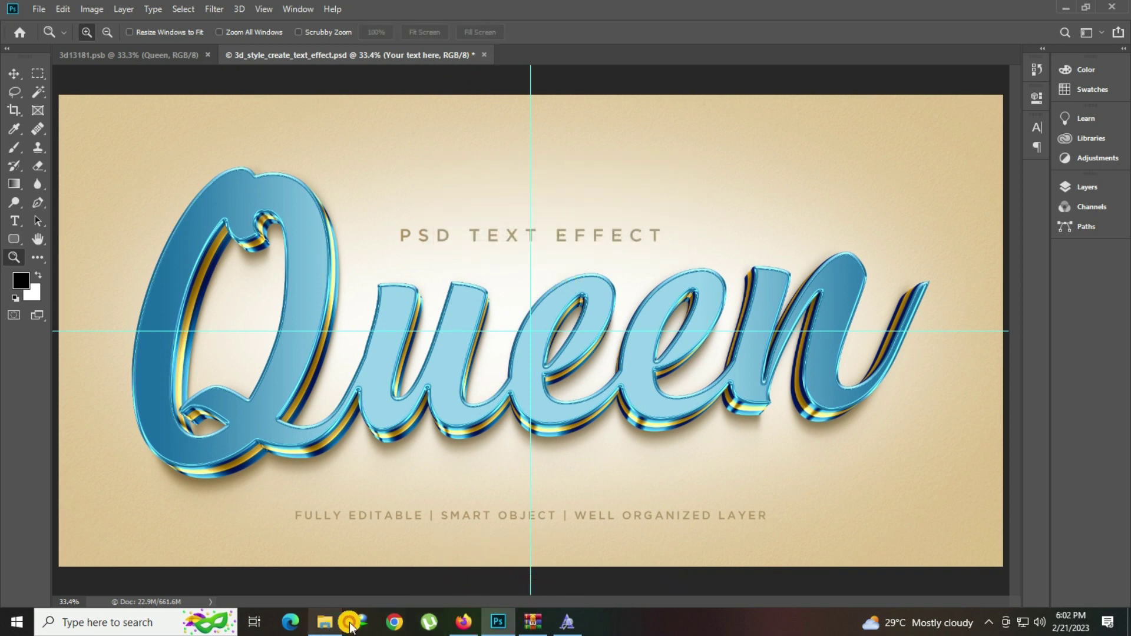
# Preview the Crystal JPG, then open 3d_style_crystal_2_text_effect.psd in Photoshop
pyautogui.click(324, 622)
pyautogui.click(755, 218)
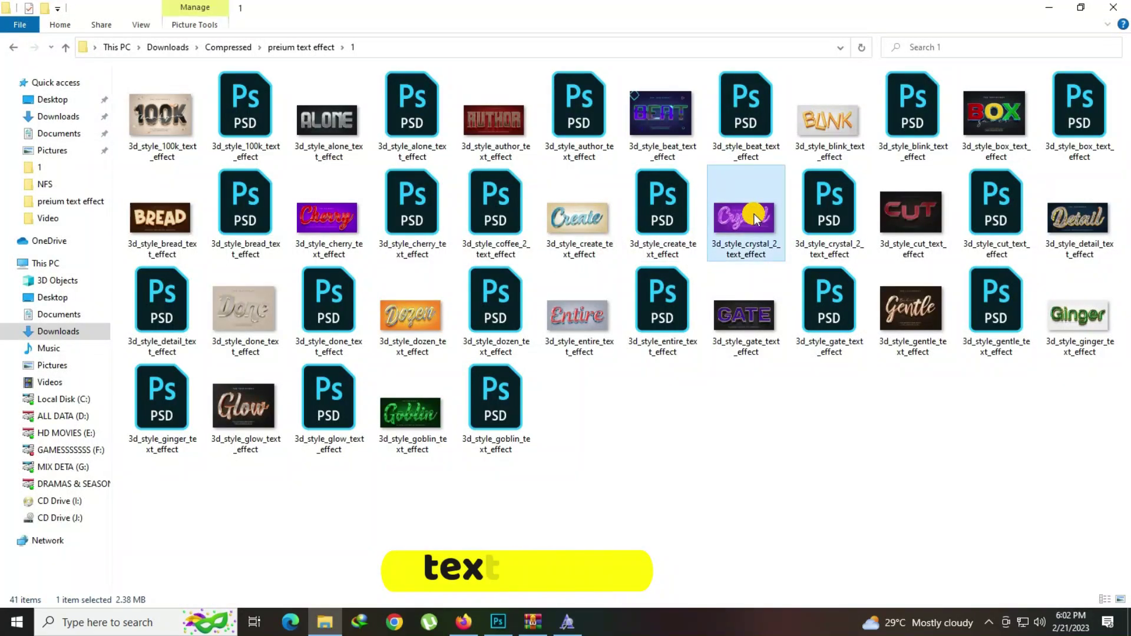
pyautogui.doubleClick(756, 219)
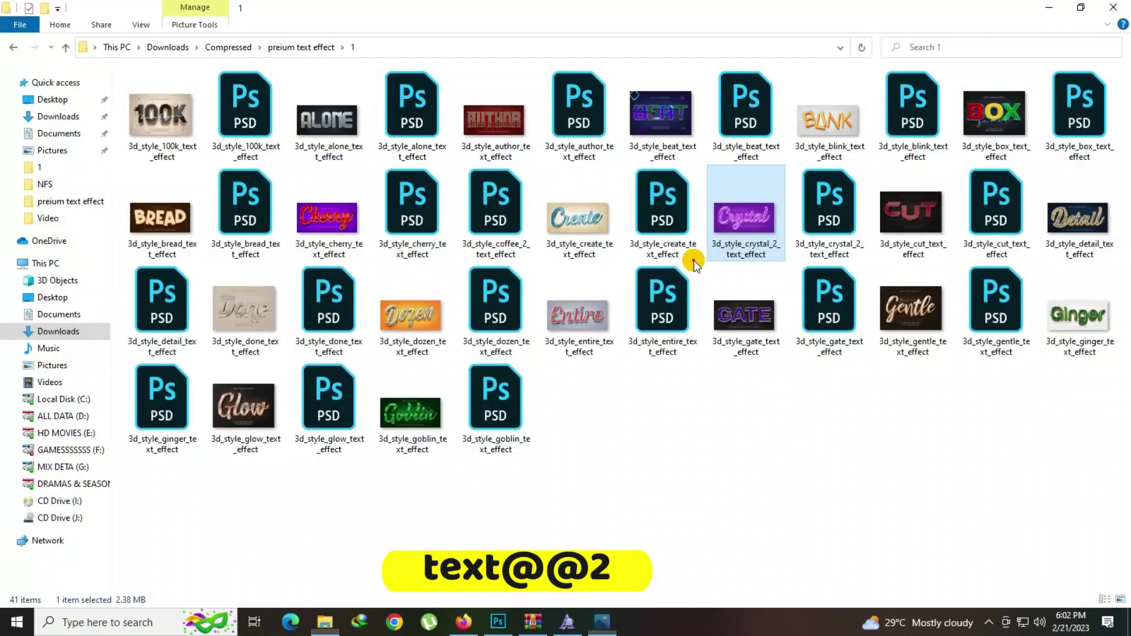
pyautogui.doubleClick(803, 210)
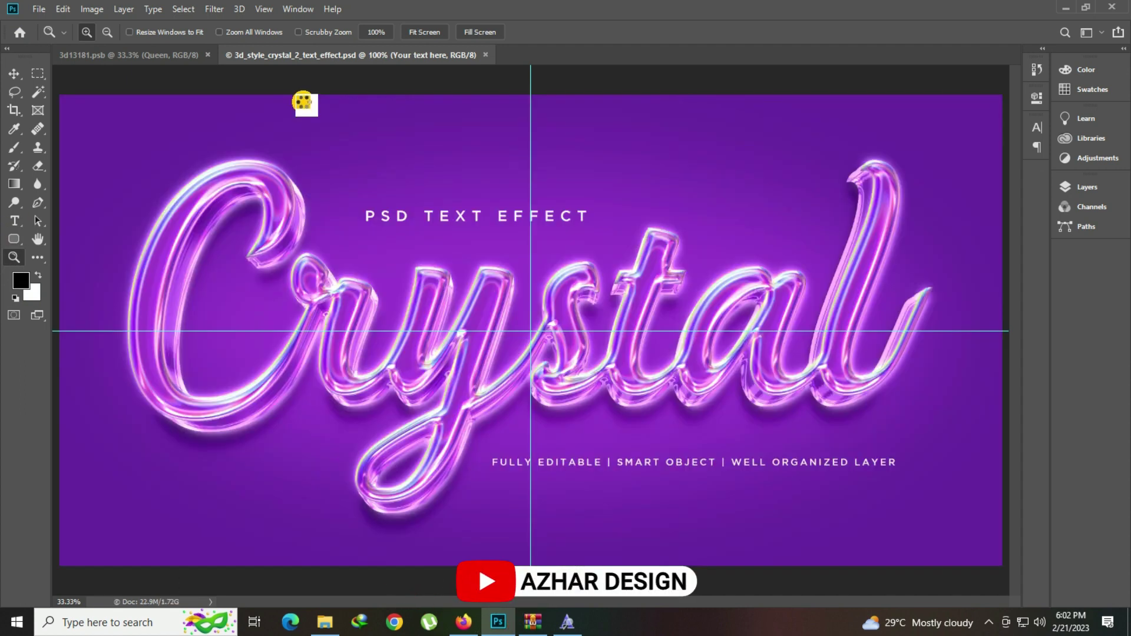
# Replace Crystal with Queen in the smart object, correcting a typo, nudge it and save
pyautogui.click(1074, 190)
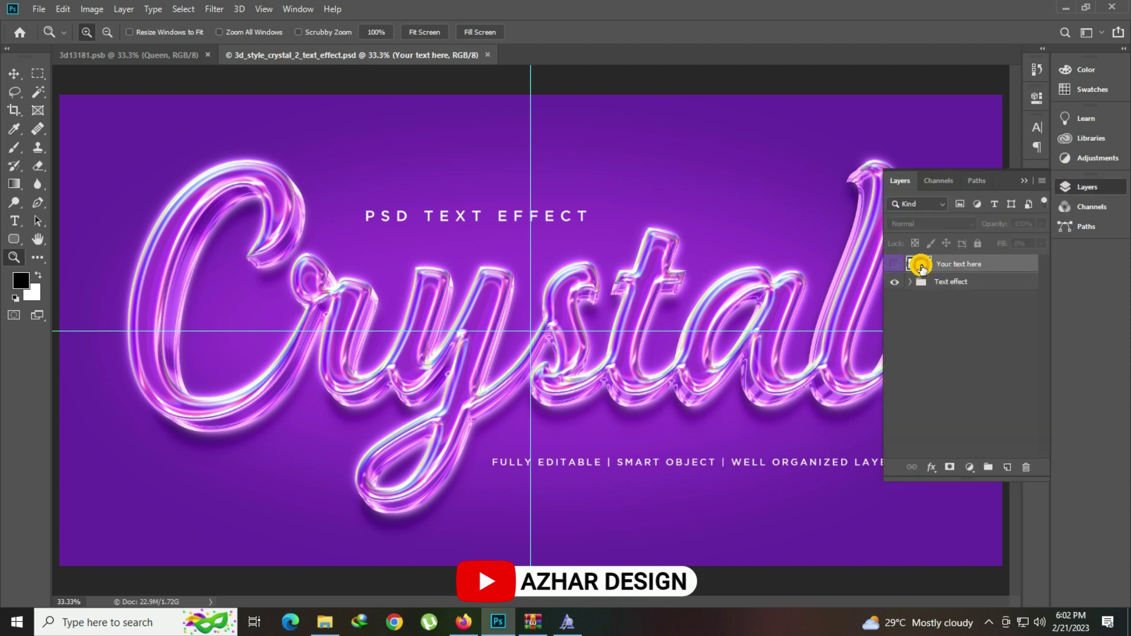
pyautogui.doubleClick(922, 268)
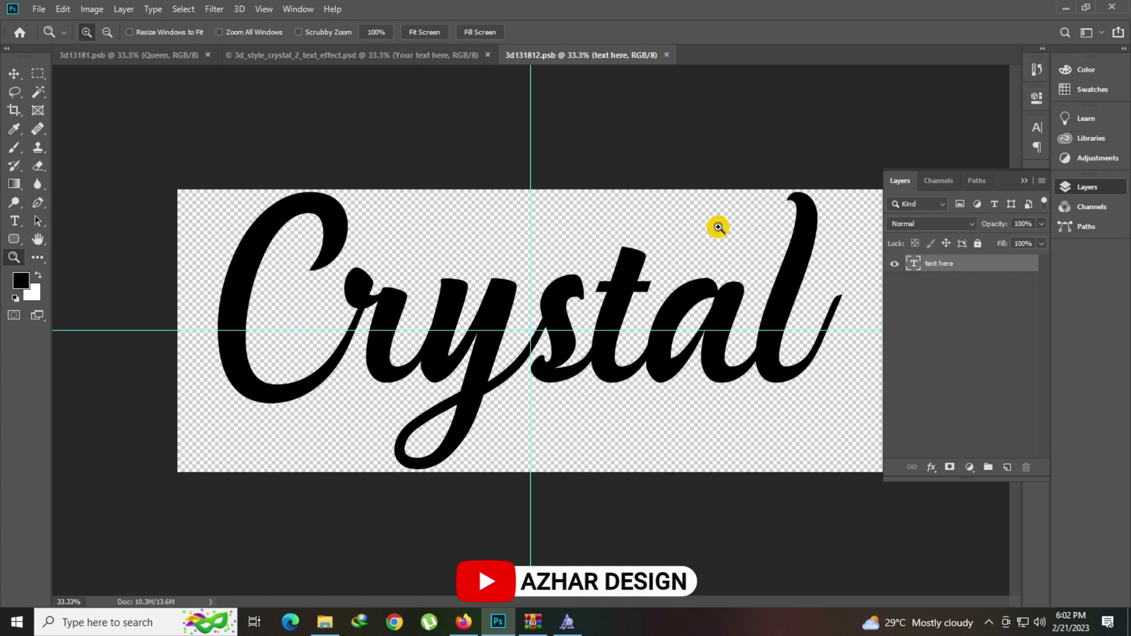
pyautogui.click(14, 221)
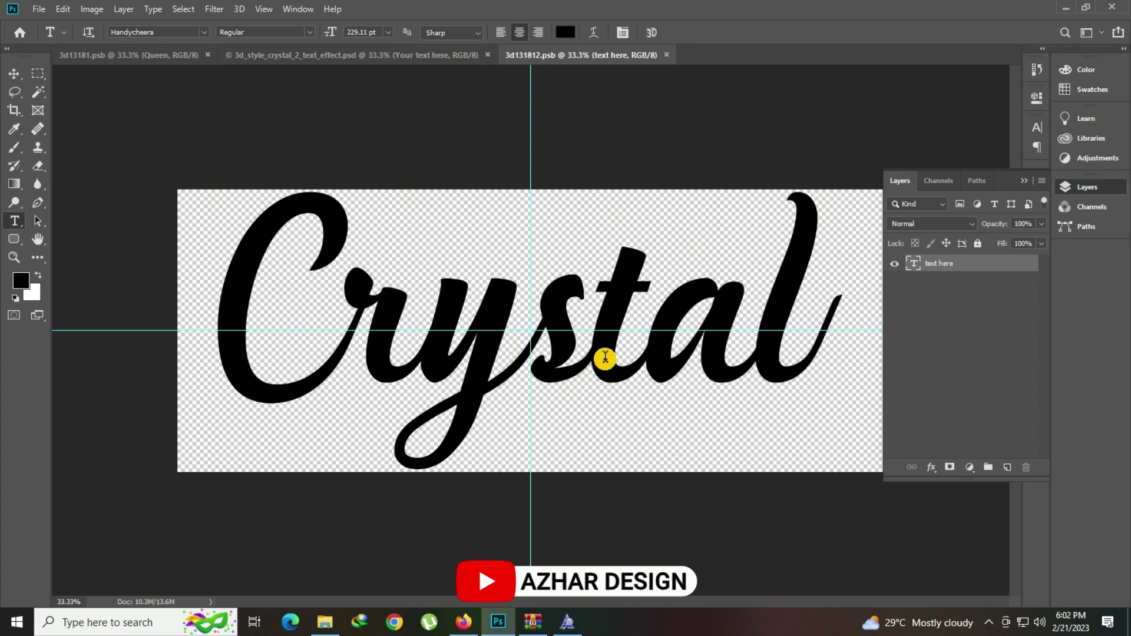
pyautogui.click(662, 336)
pyautogui.hotkey('ctrl', 'a')
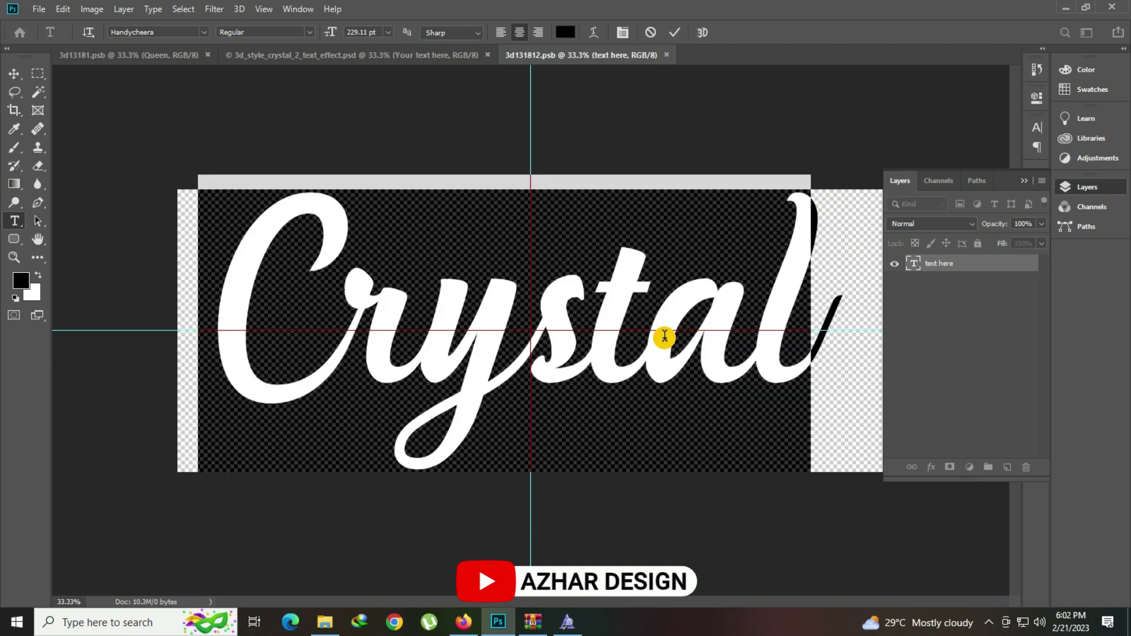
pyautogui.write('Quen')
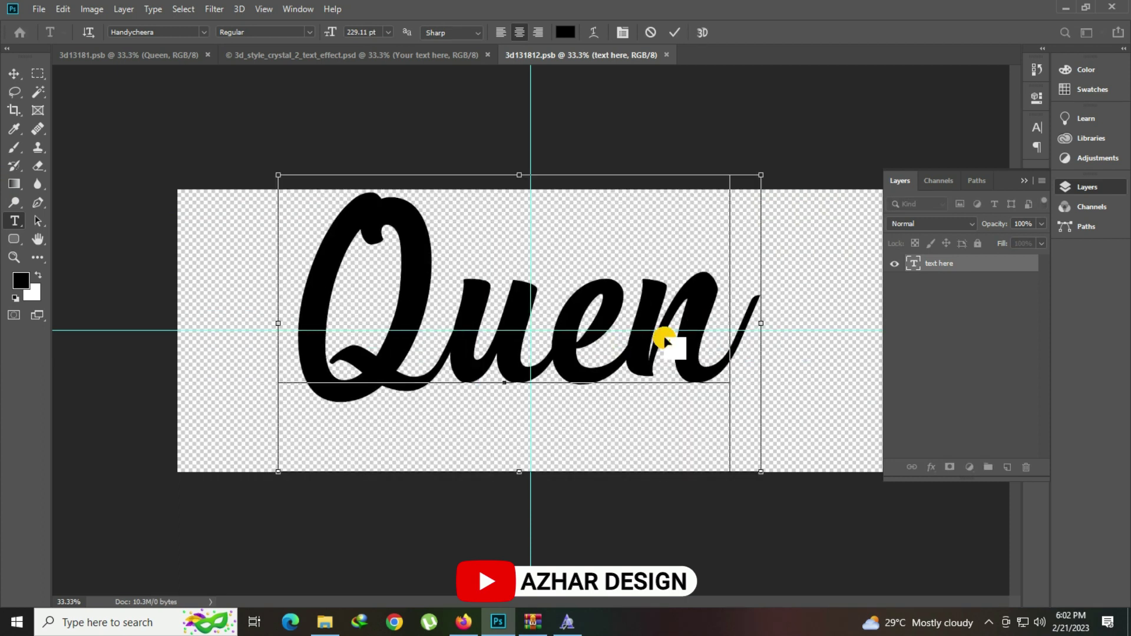
pyautogui.hotkey('ctrl', 'a')
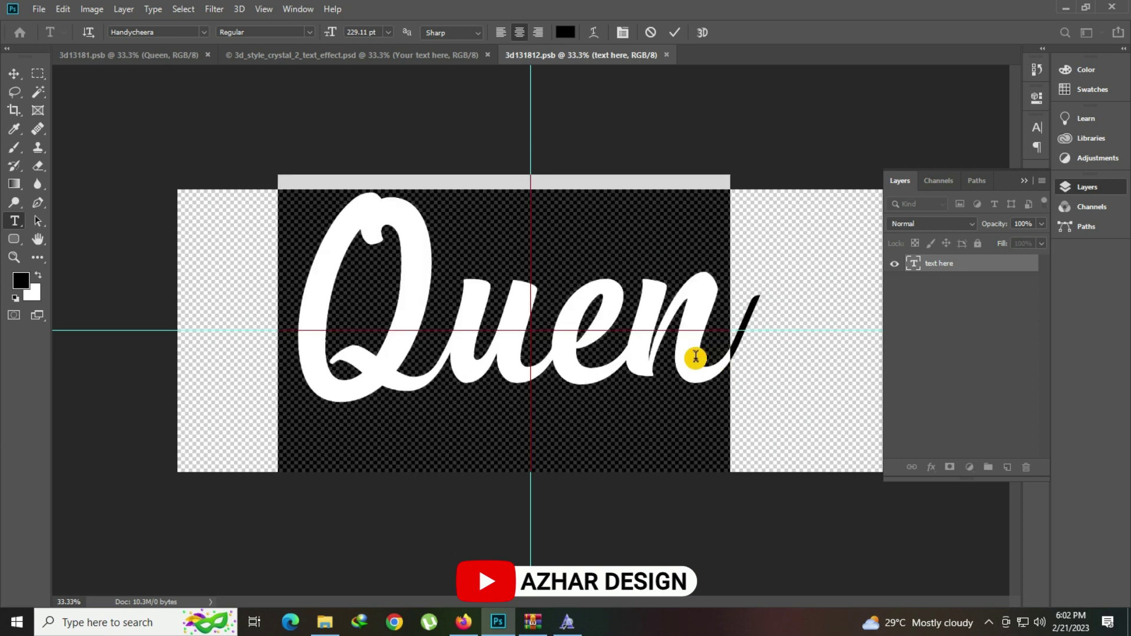
pyautogui.write('Quee')
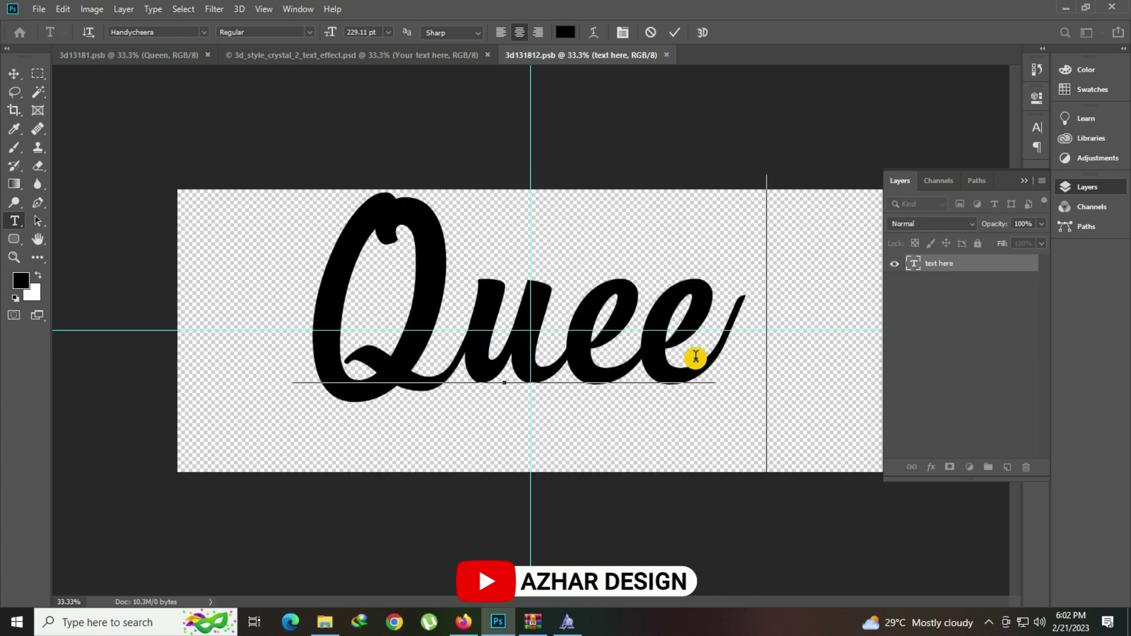
pyautogui.write('n')
pyautogui.moveTo(676, 330); pyautogui.dragTo(683, 343)
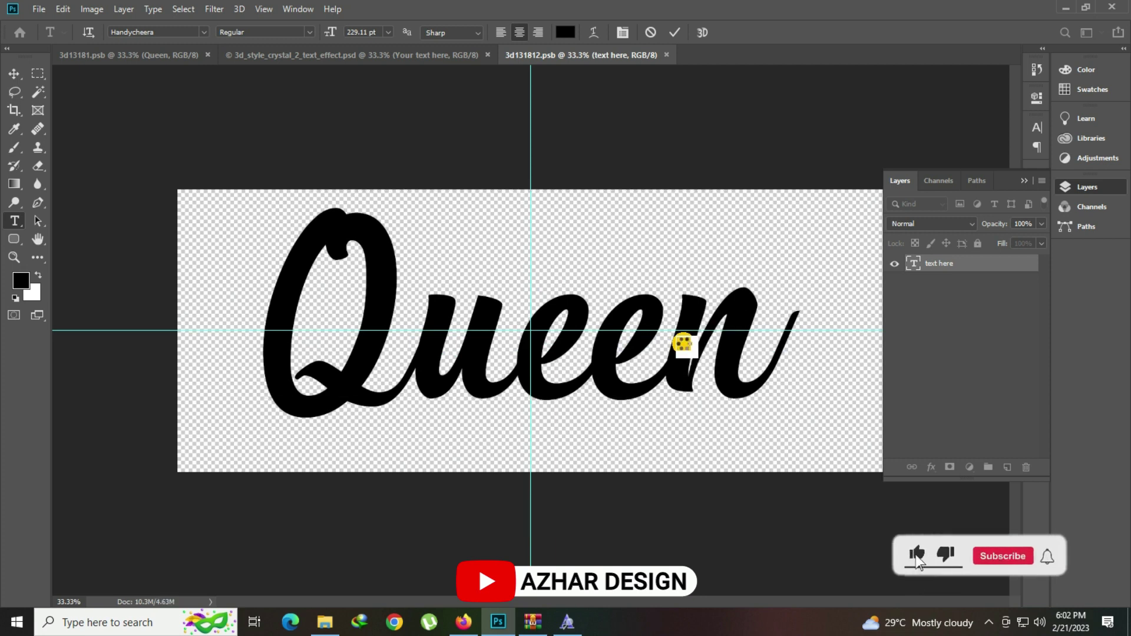
pyautogui.hotkey('ctrl', 's')
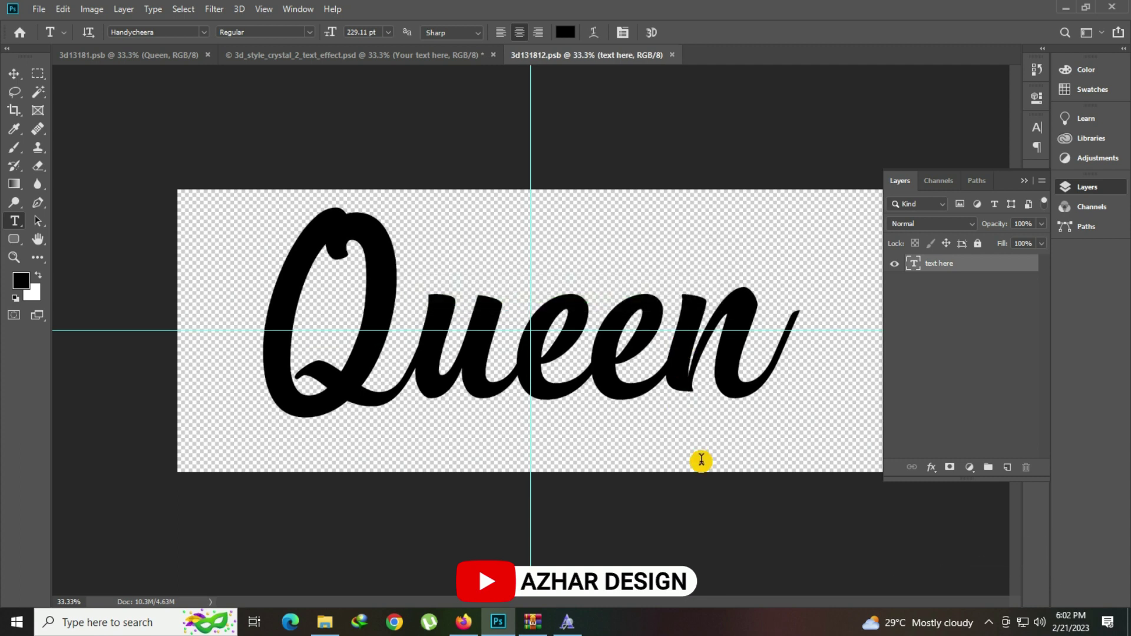
pyautogui.click(377, 59)
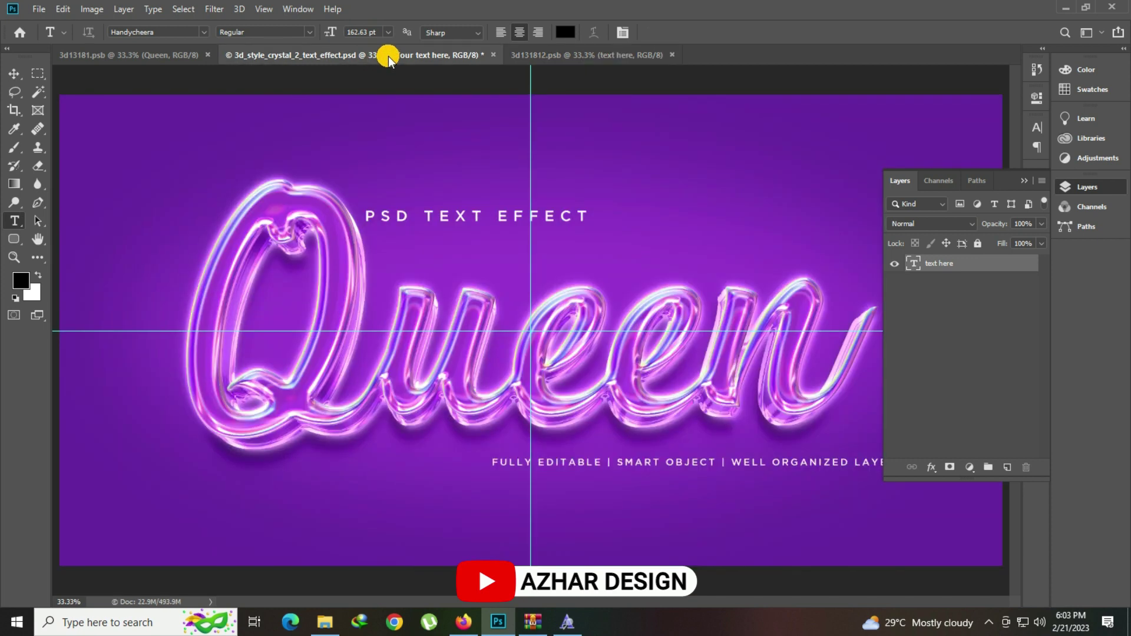
# Zoom in on the Queen crystal text, then fit the mockup on screen
pyautogui.click(14, 239)
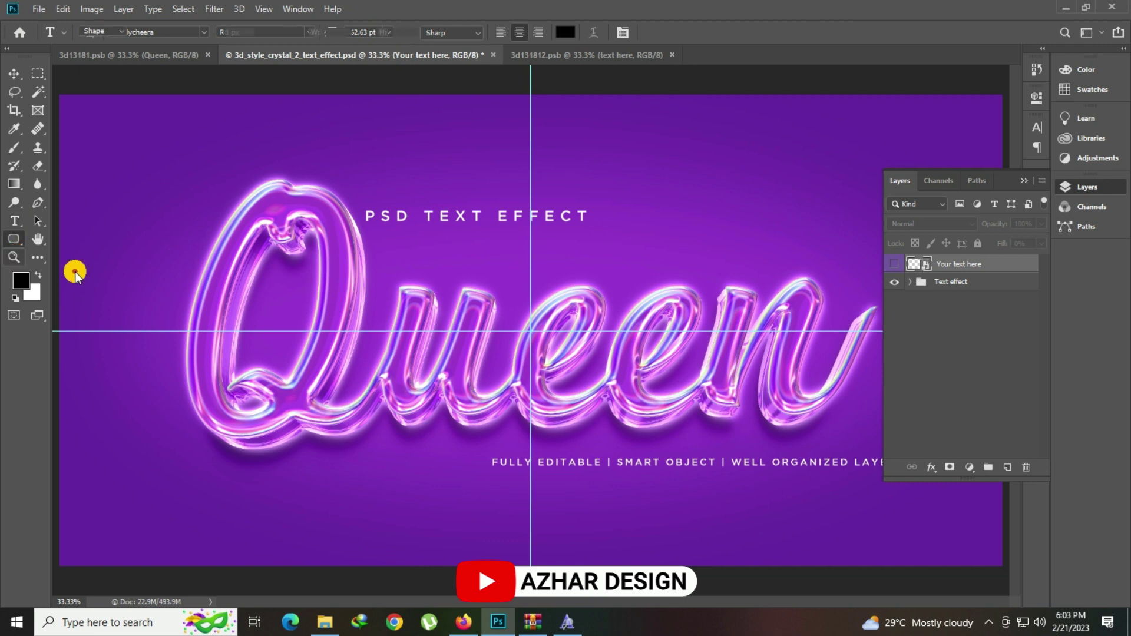
pyautogui.press('z')
pyautogui.click(412, 324)
pyautogui.rightClick(410, 296)
pyautogui.click(436, 300)
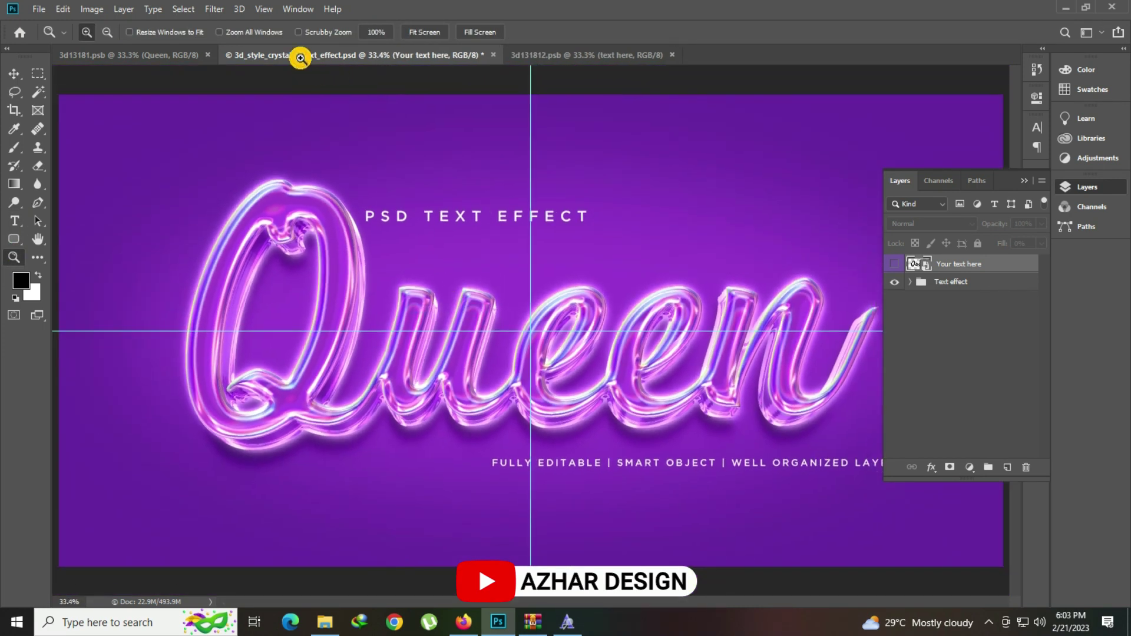
# Cancel closing the crystal mockup and select 3d_style_cut_text_effect.psd in File Explorer
pyautogui.click(493, 55)
pyautogui.click(639, 255)
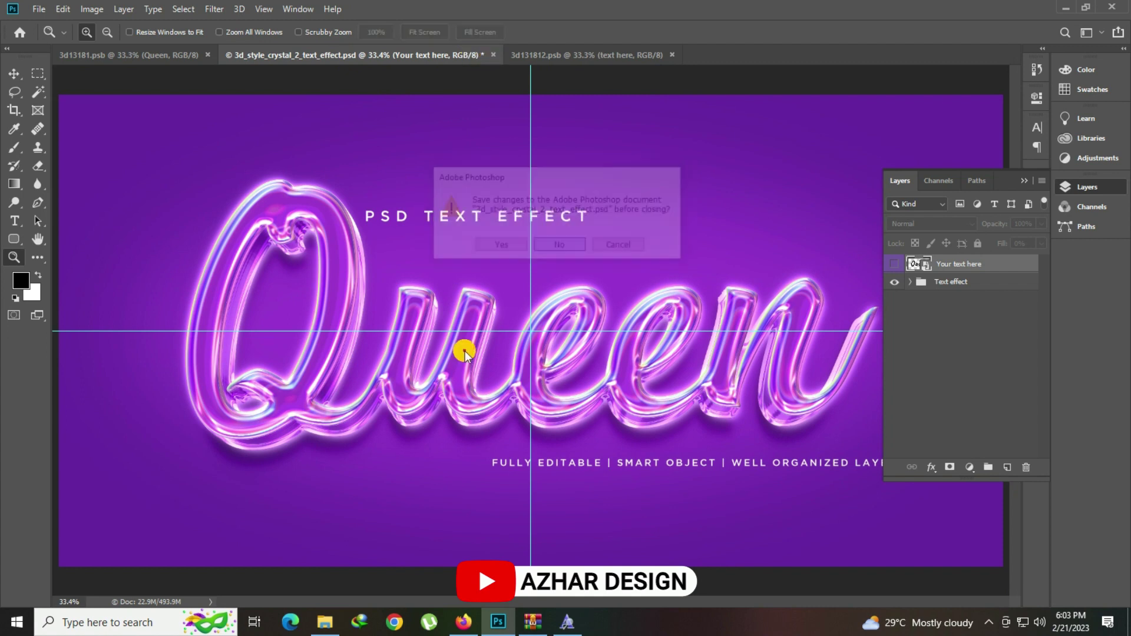
pyautogui.click(325, 621)
pyautogui.click(907, 221)
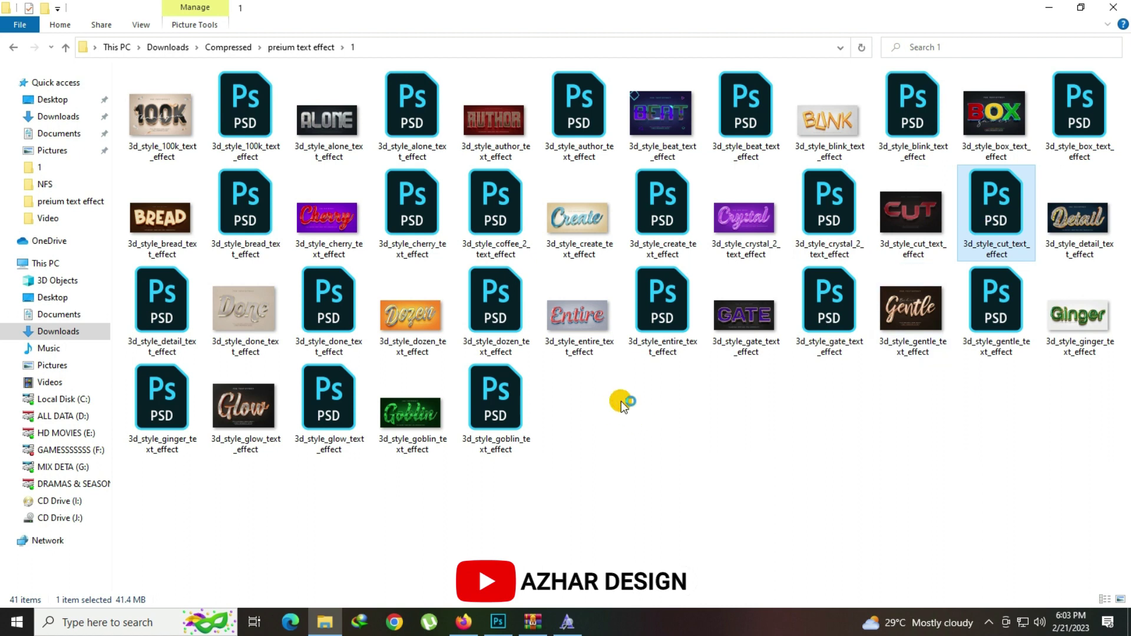
# Switch to Photoshop to open the selected 3d_style_cut_text_effect PSD
pyautogui.hotkey('alt', 'Tab')
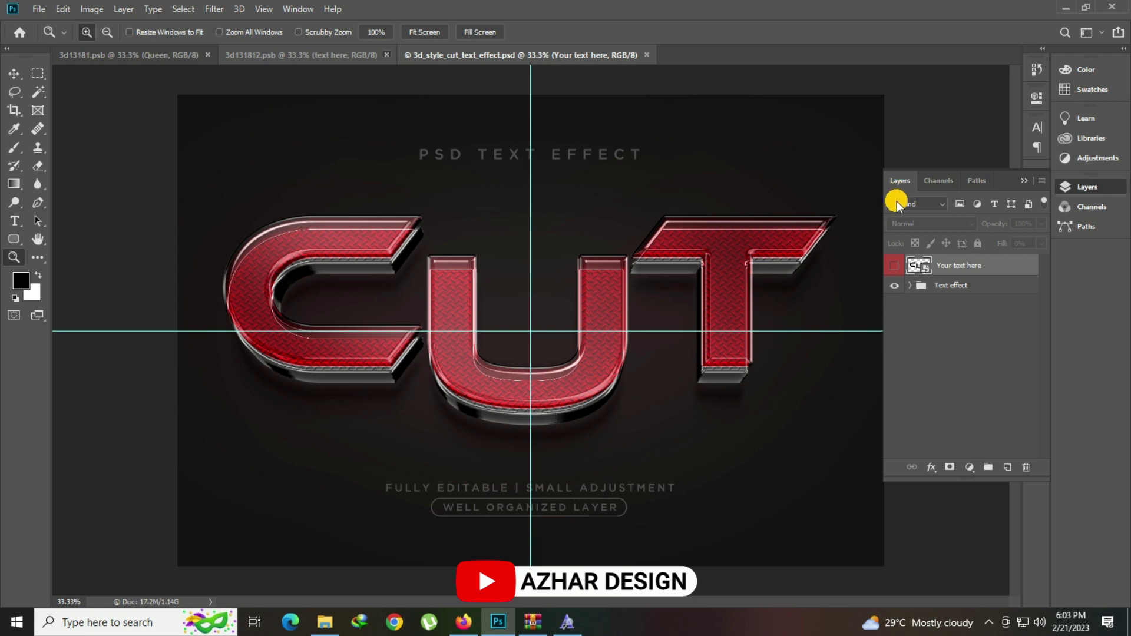
# Open the CUT smart object's letter layers and replace the C with F
pyautogui.doubleClick(924, 268)
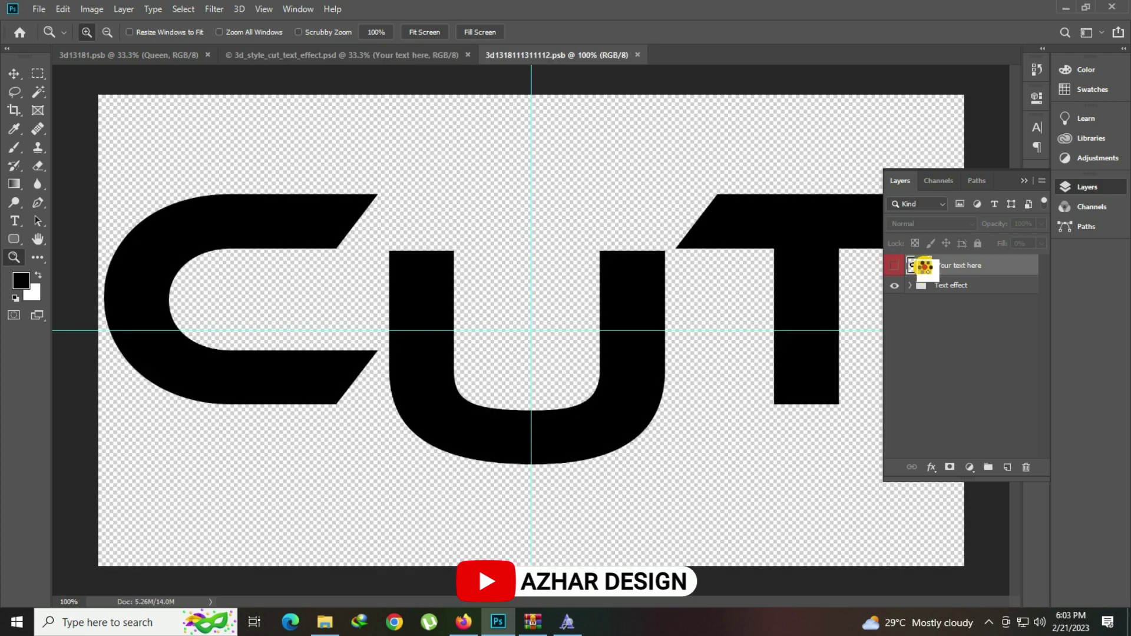
pyautogui.click(13, 222)
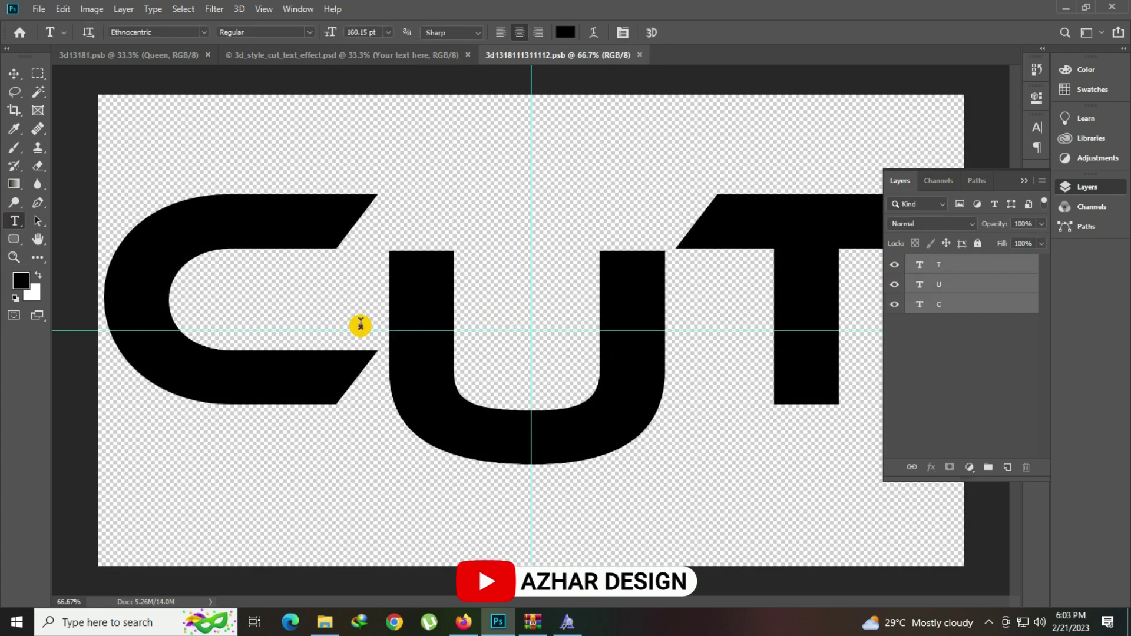
pyautogui.click(359, 340)
pyautogui.press('BackSpace')
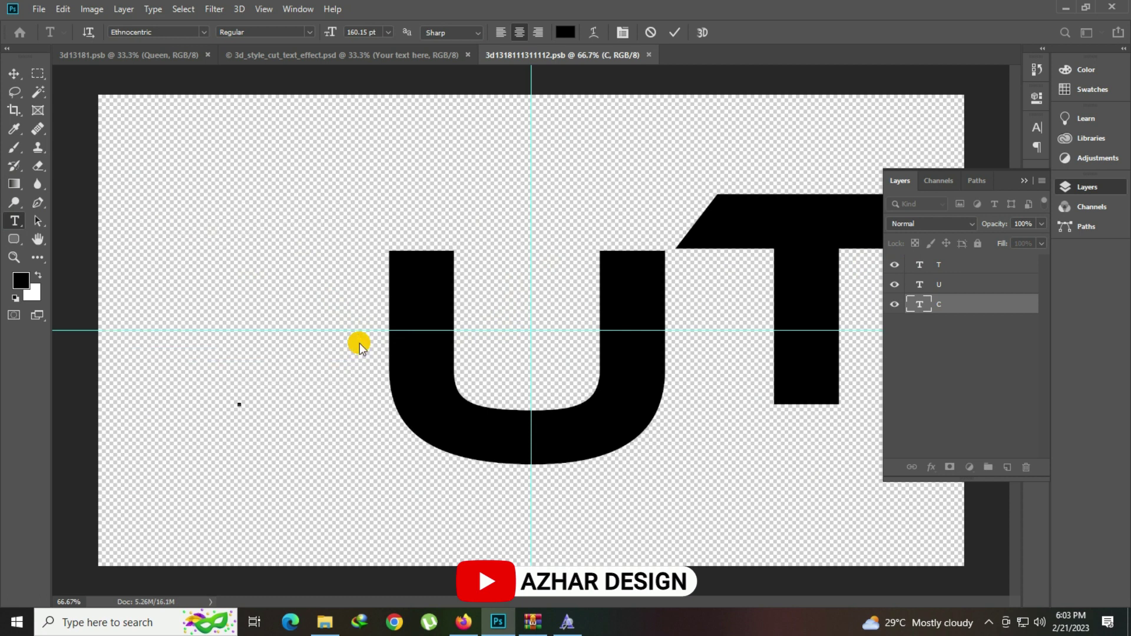
pyautogui.write('H')
pyautogui.press('BackSpace')
pyautogui.write('F')
pyautogui.click(672, 33)
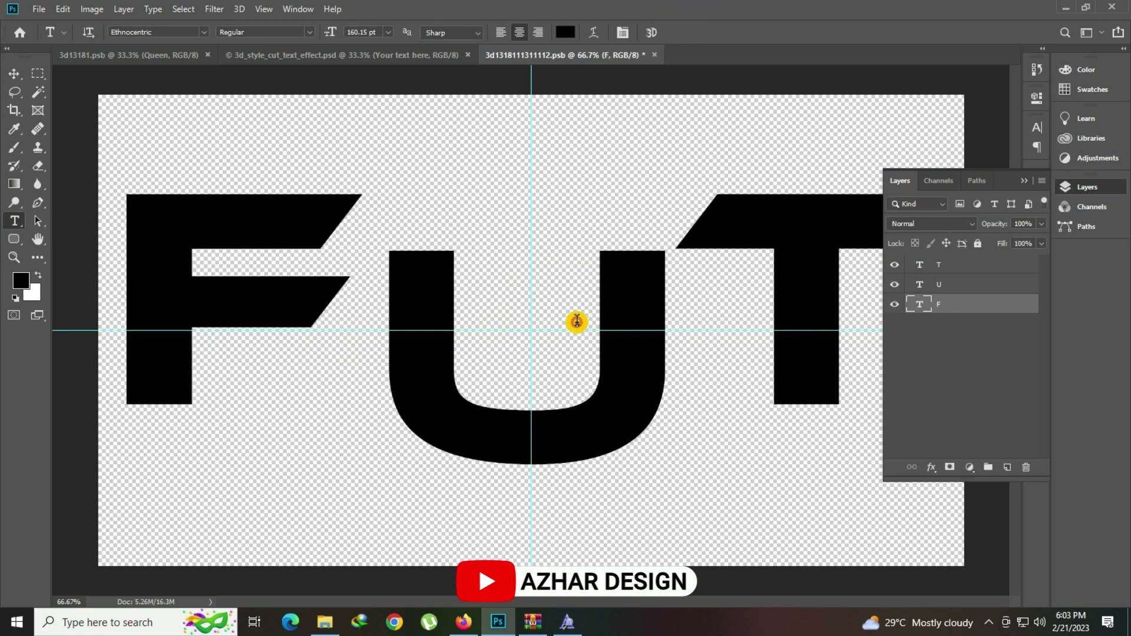
# Replace the U letter with E and the T letter with A
pyautogui.click(577, 325)
pyautogui.hotkey('ctrl', 'a')
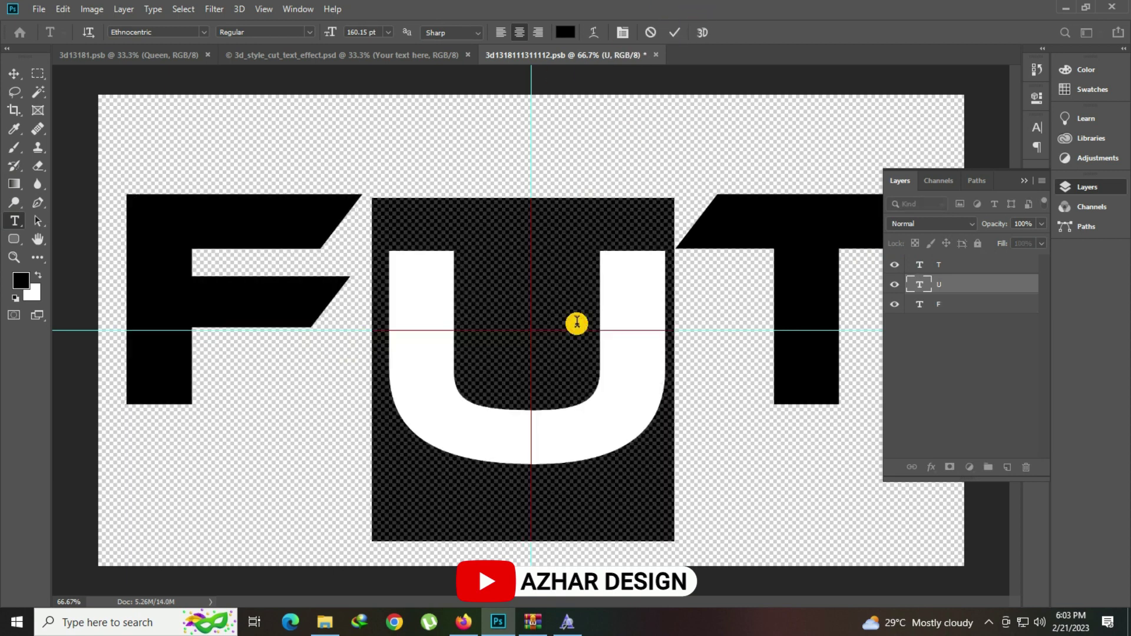
pyautogui.write('E')
pyautogui.click(674, 33)
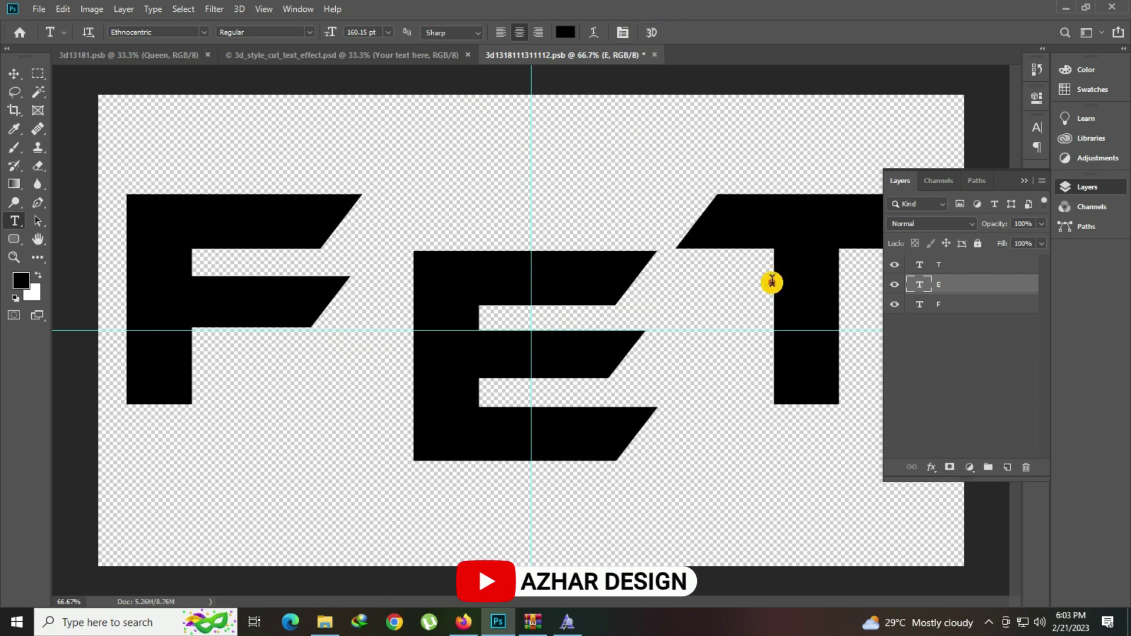
pyautogui.click(771, 282)
pyautogui.hotkey('ctrl', 'a')
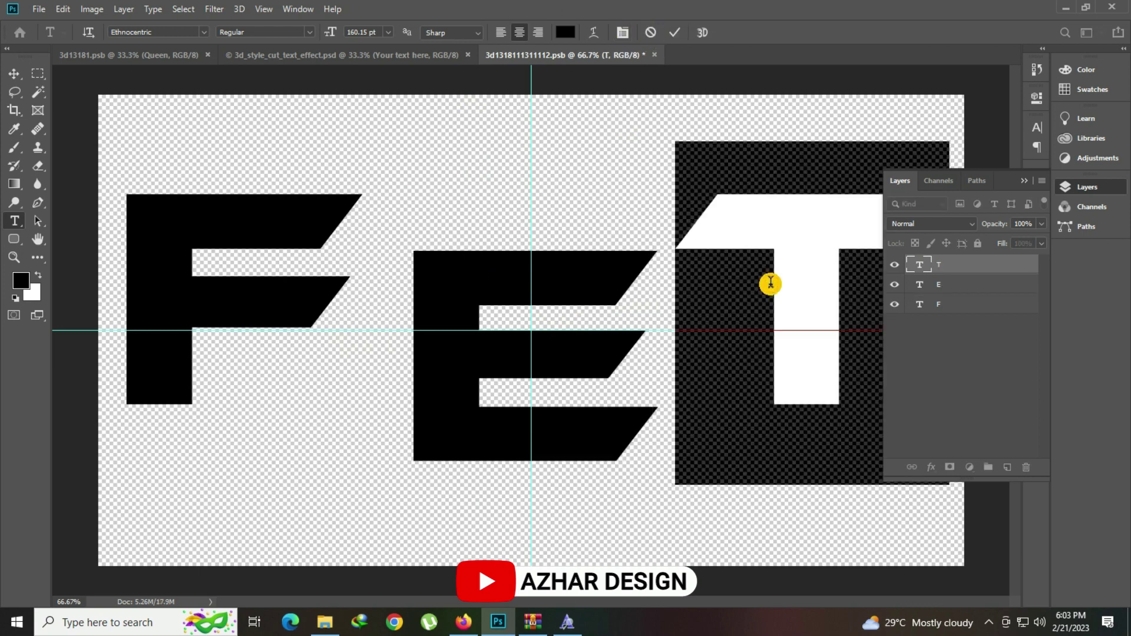
pyautogui.write('A')
pyautogui.click(677, 33)
# Correct the last letter to E so it reads FEE, and save the smart object
pyautogui.click(1085, 190)
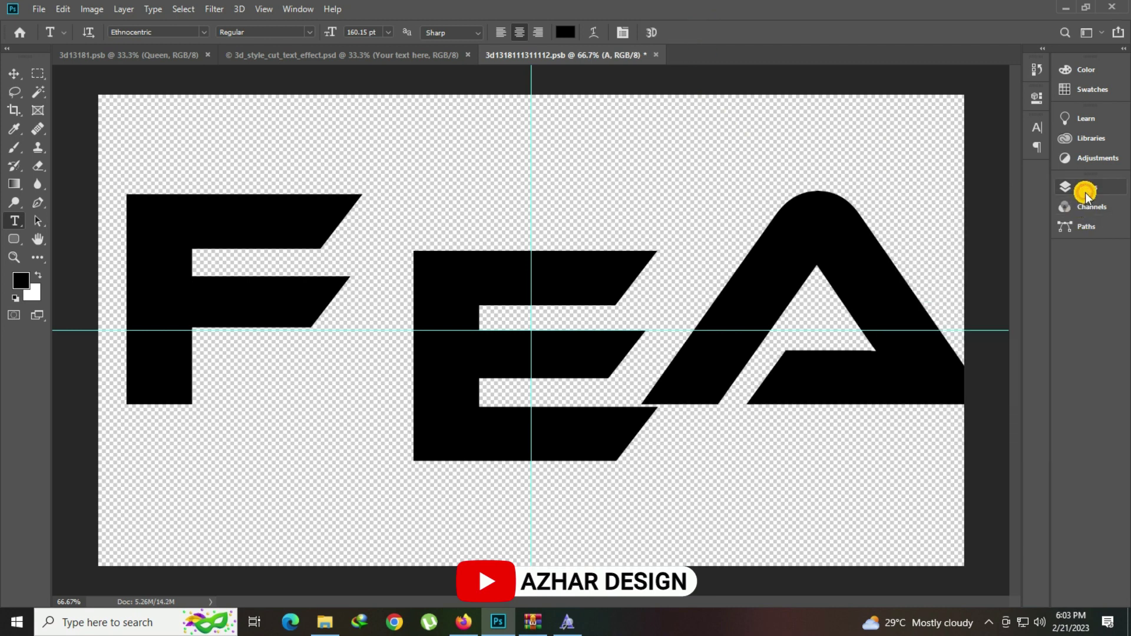
pyautogui.click(777, 301)
pyautogui.hotkey('ctrl', 'a')
pyautogui.write('E')
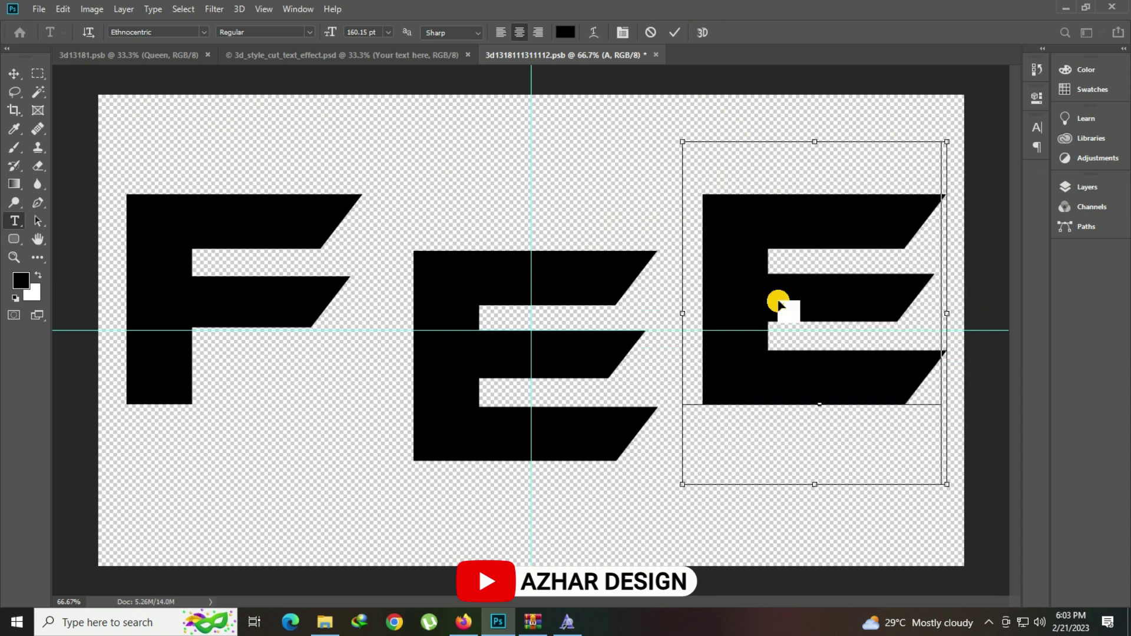
pyautogui.hotkey('ctrl', 'Return')
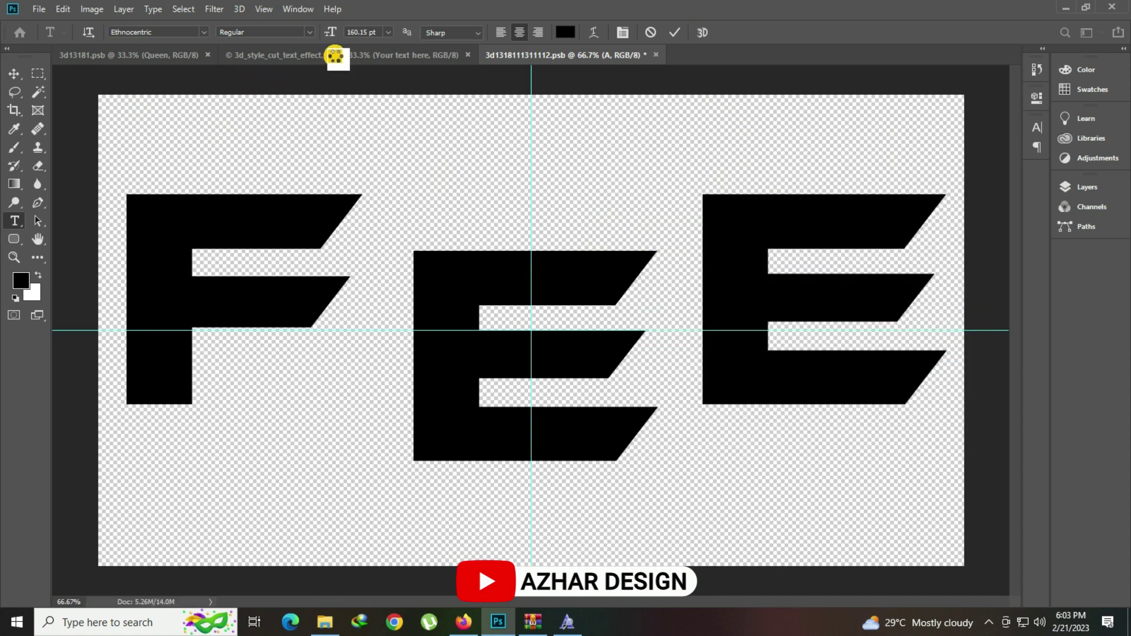
pyautogui.hotkey('ctrl', 's')
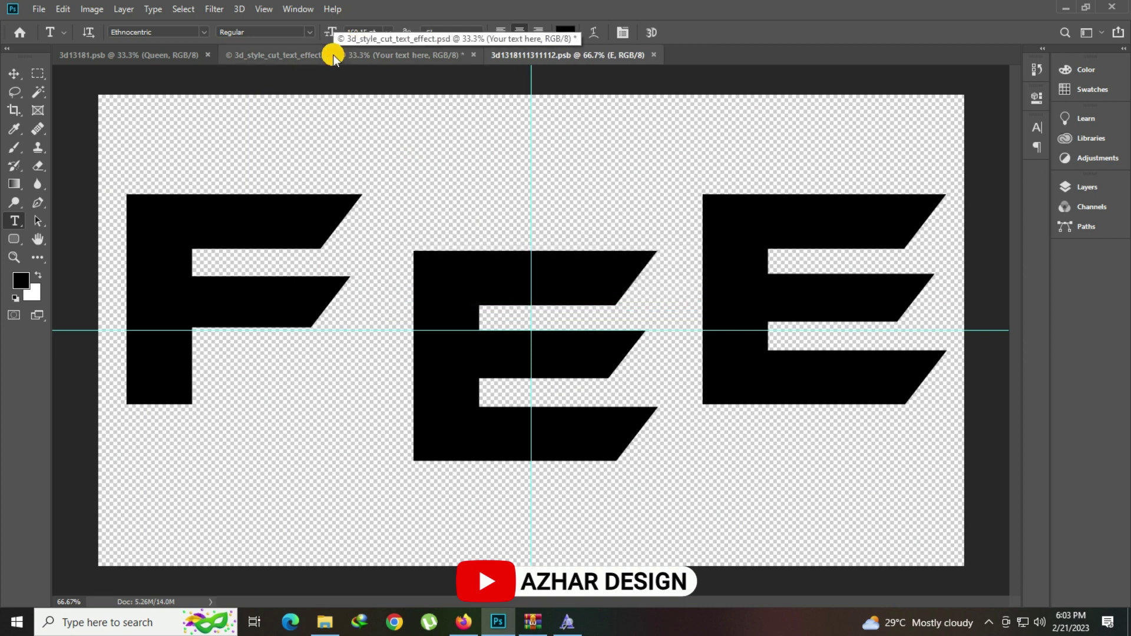
pyautogui.click(333, 55)
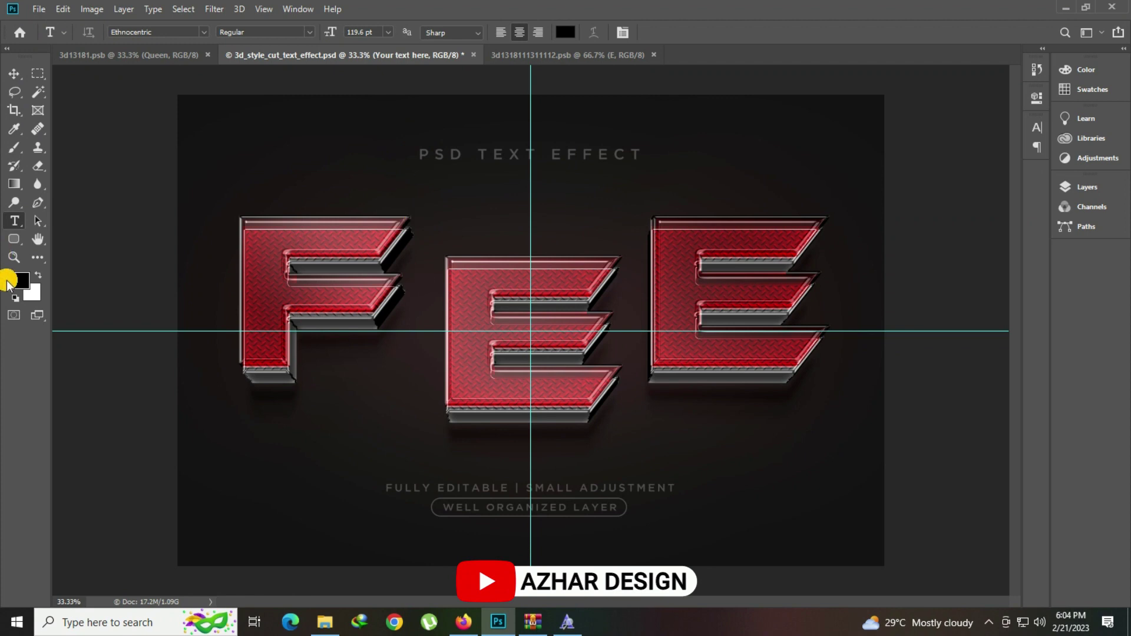
# Zoom in on the FEE letters, then fit the whole artwork on screen
pyautogui.click(14, 257)
pyautogui.click(646, 321)
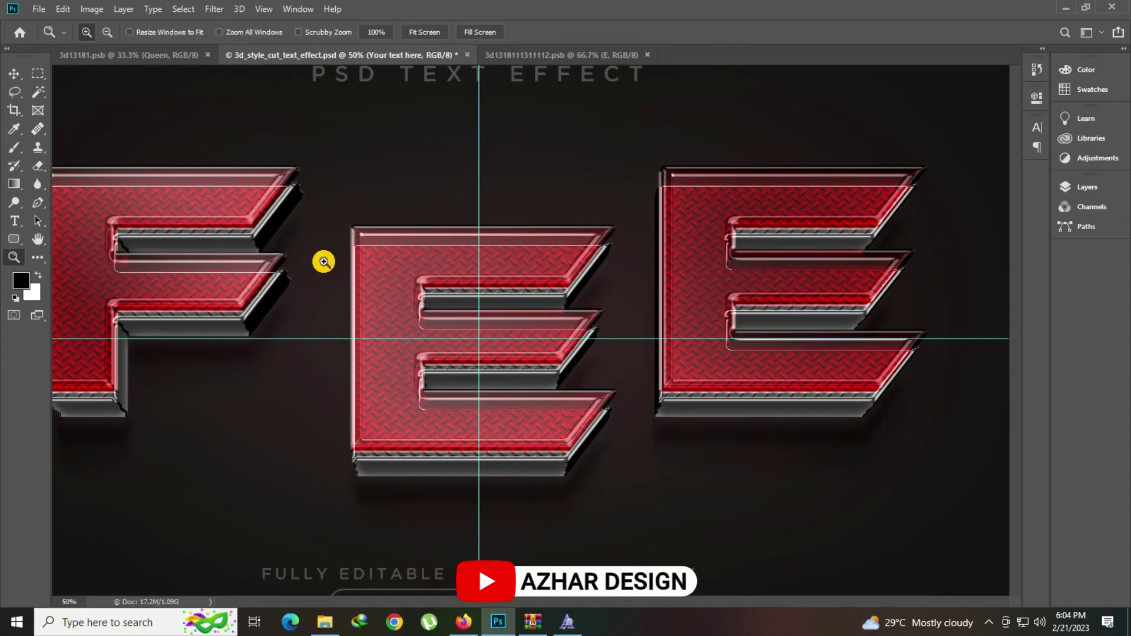
pyautogui.click(325, 260)
pyautogui.rightClick(327, 272)
pyautogui.click(353, 276)
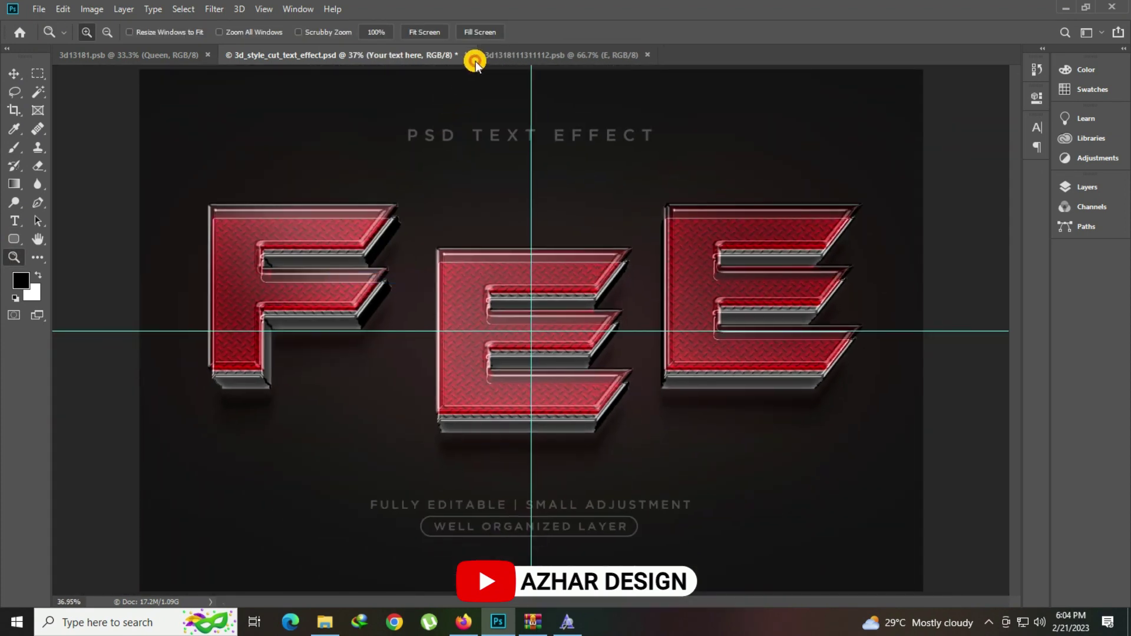
# Close the FEE mockup without saving and return to the text-effect folder
pyautogui.click(467, 55)
pyautogui.click(560, 237)
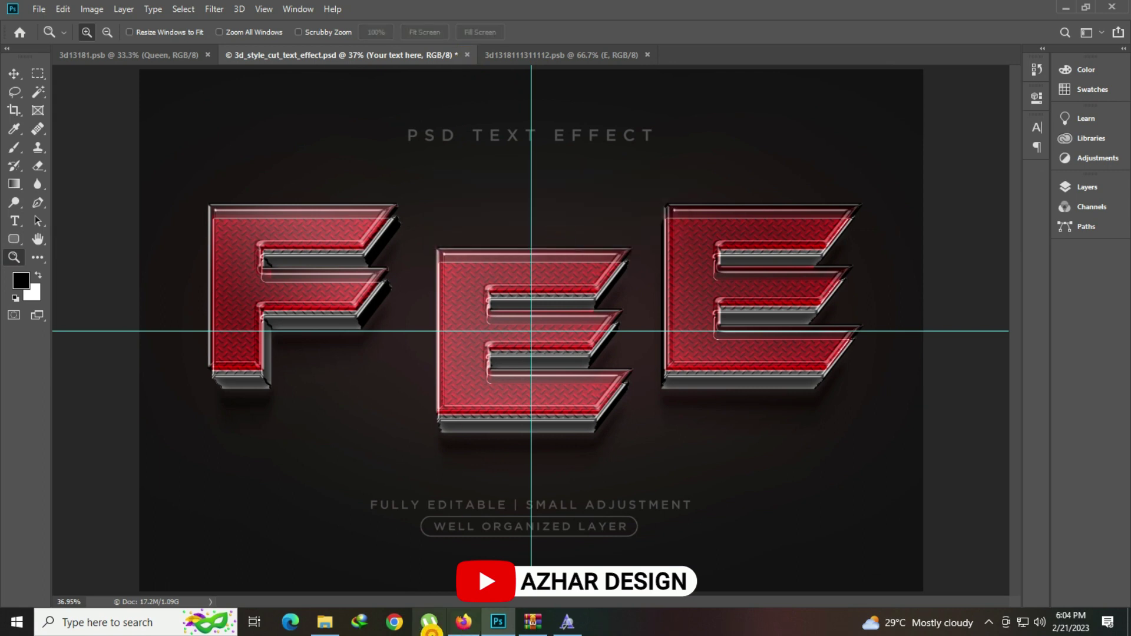
pyautogui.click(318, 608)
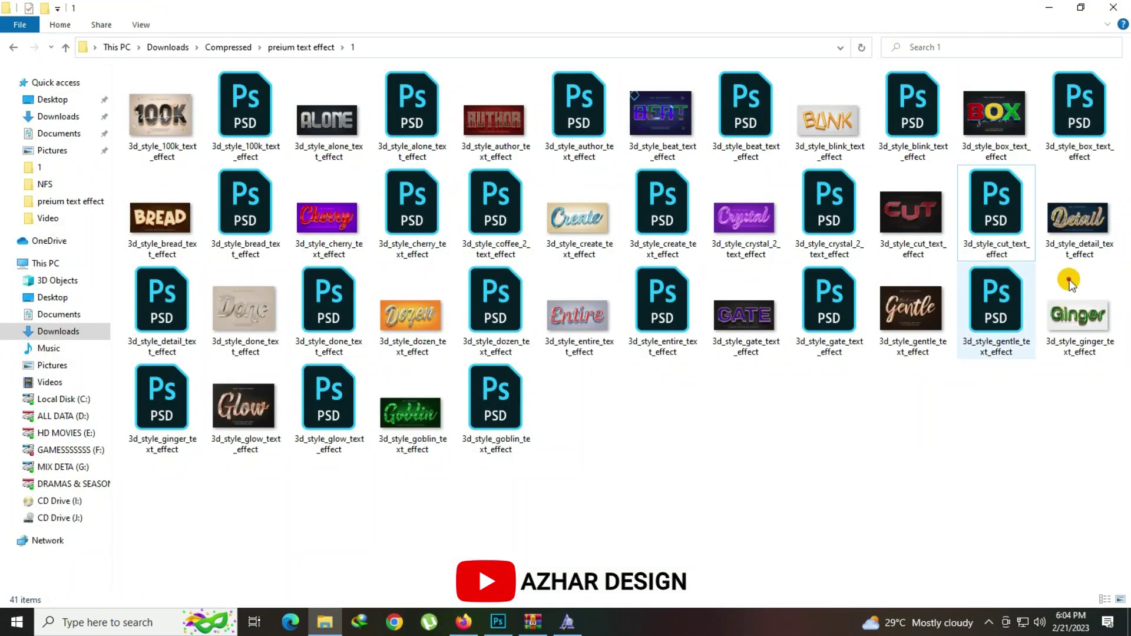
# Preview the Detail jpg, then open the Detail PSD in Photoshop
pyautogui.doubleClick(1082, 232)
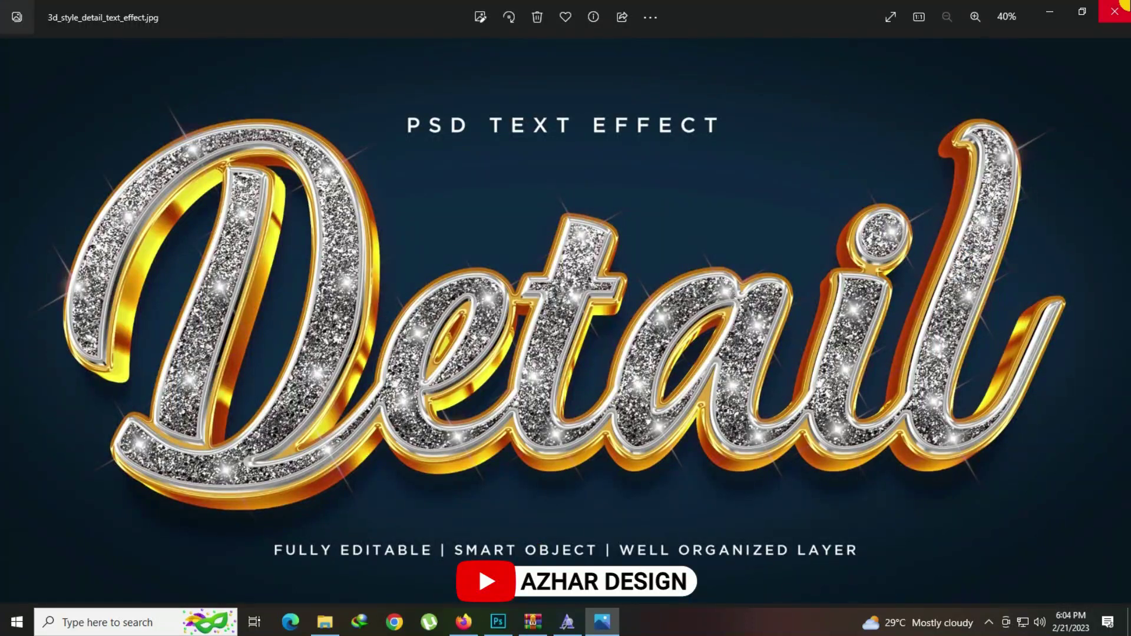
pyautogui.press('Escape')
pyautogui.doubleClick(183, 323)
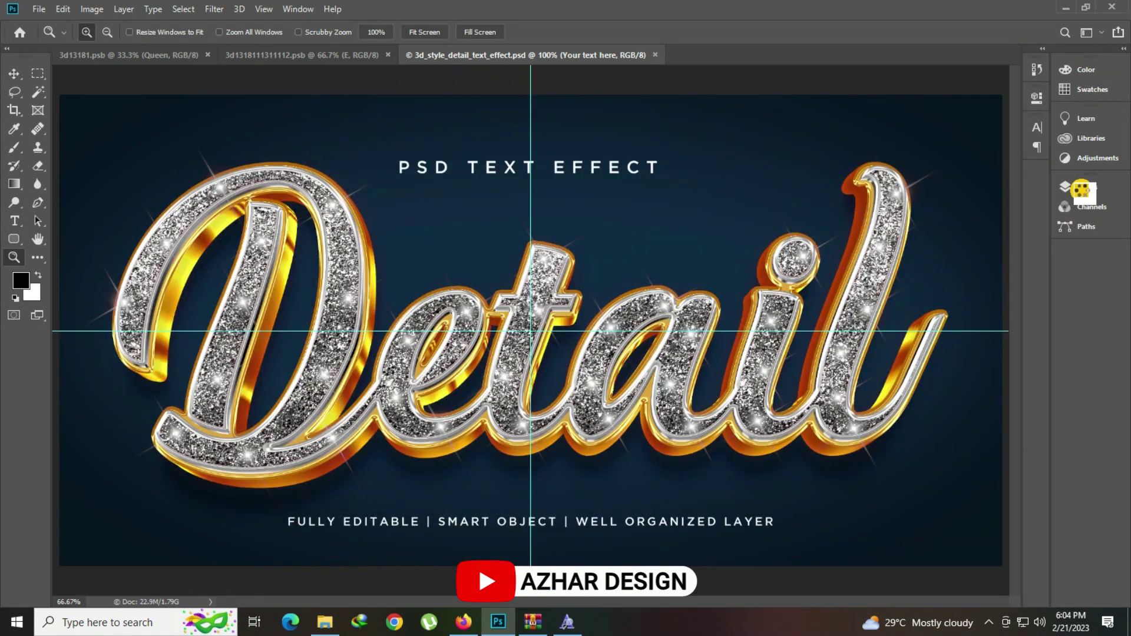
# Show the Layers panel for the Detail mockup
pyautogui.click(1082, 189)
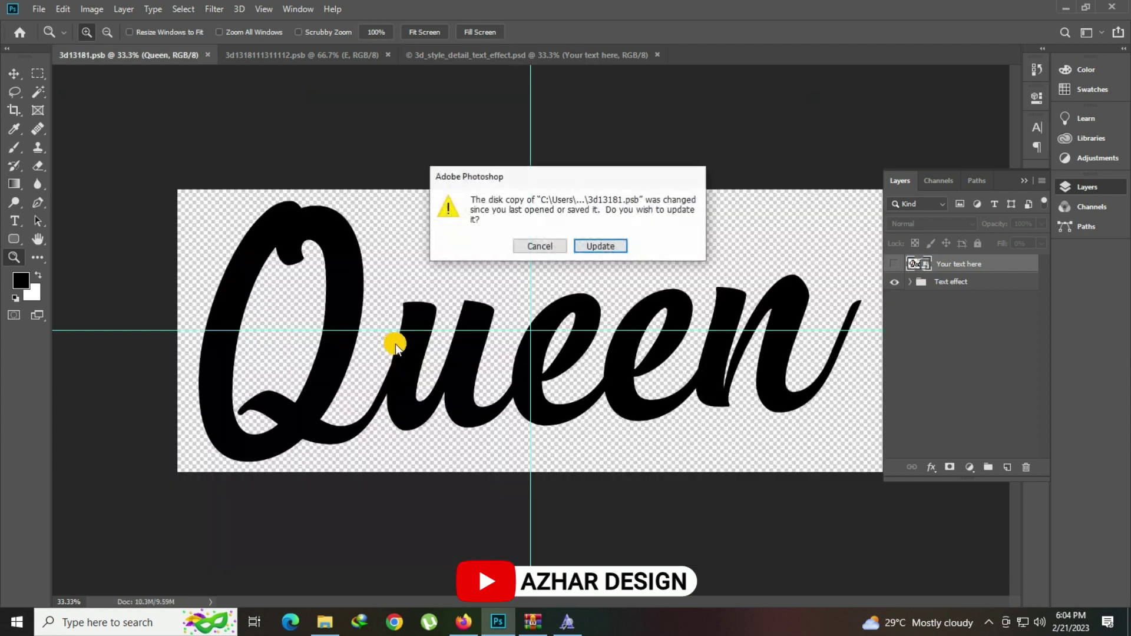
# Update the contents, retype the script text as Azhar, shrink and recenter it, and save
pyautogui.click(598, 245)
pyautogui.click(14, 220)
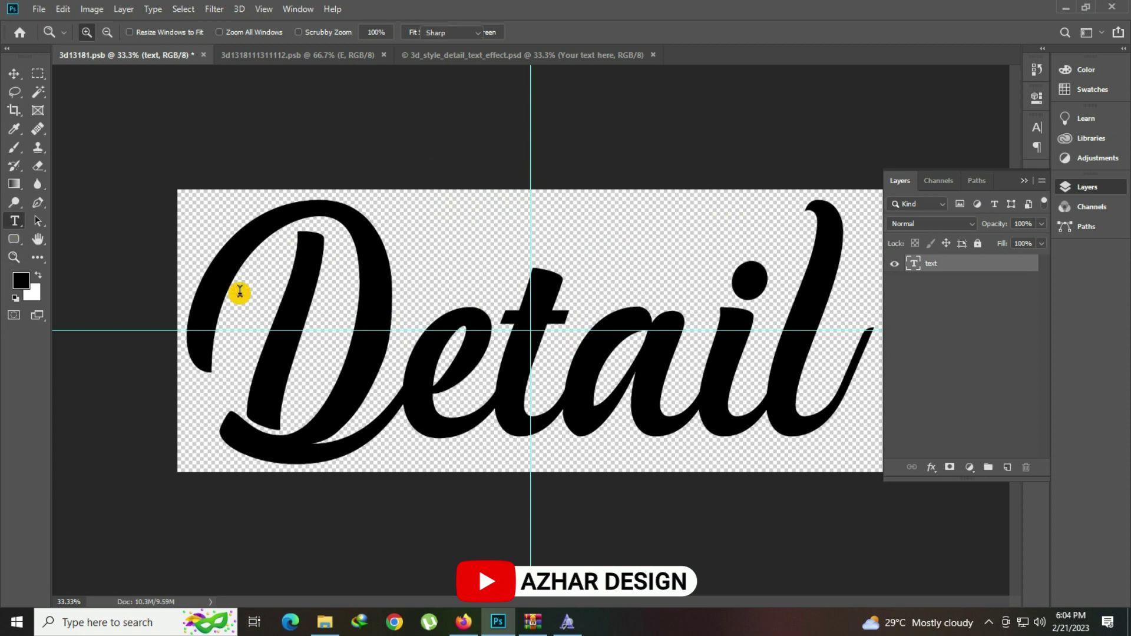
pyautogui.click(502, 296)
pyautogui.hotkey('ctrl', 'a')
pyautogui.write('A')
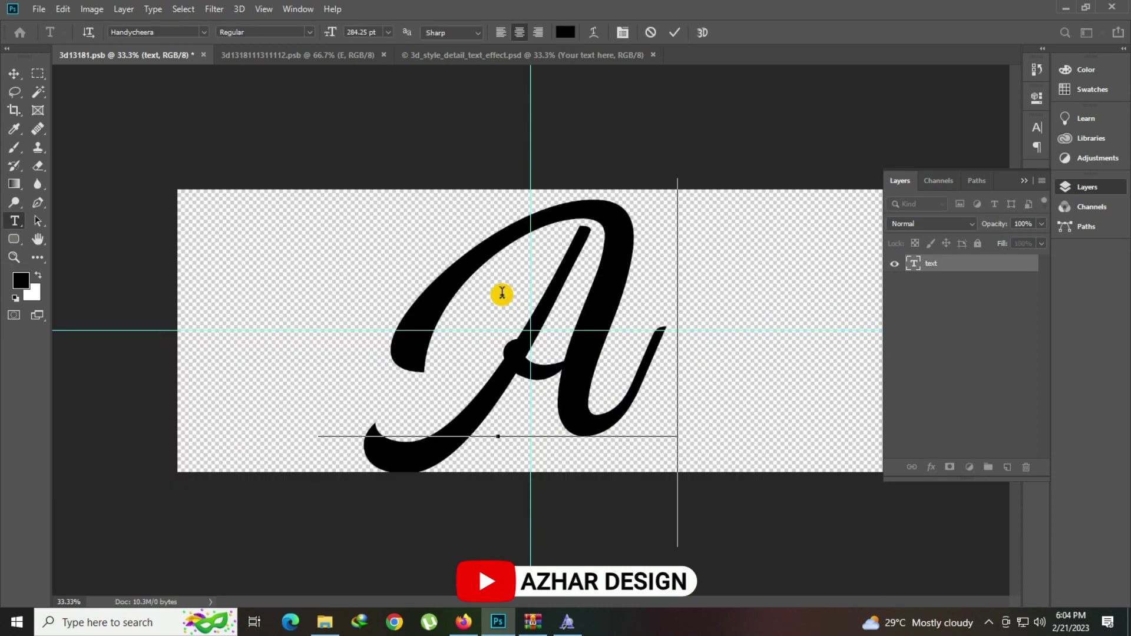
pyautogui.write('zhar')
pyautogui.hotkey('ctrl', 'a')
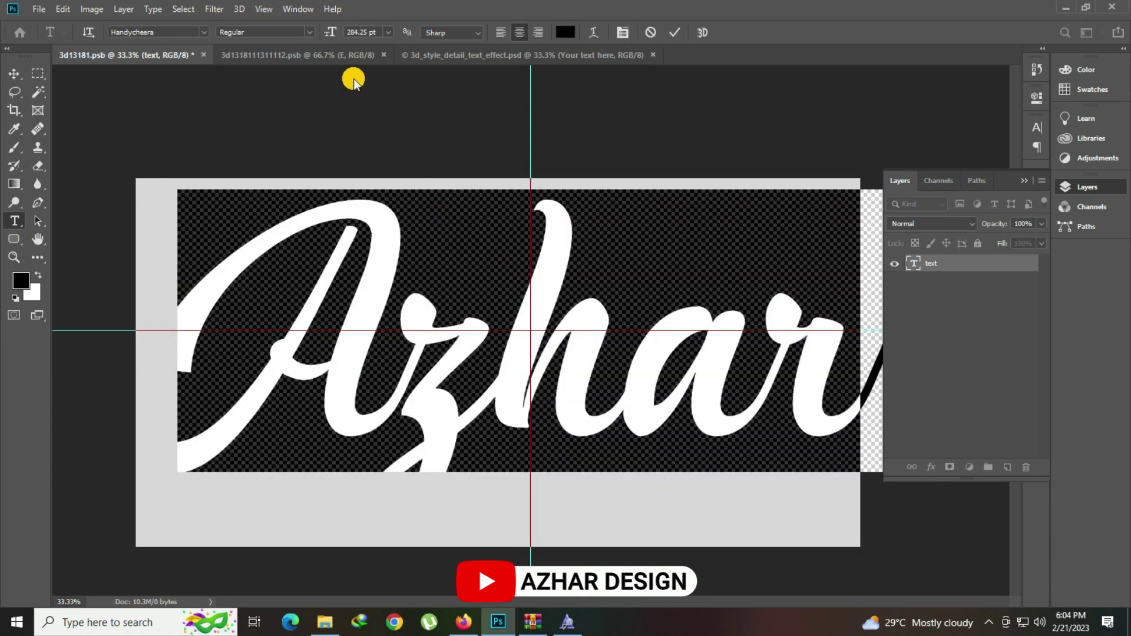
pyautogui.moveTo(330, 33); pyautogui.dragTo(302, 34)
pyautogui.moveTo(492, 252); pyautogui.dragTo(516, 220)
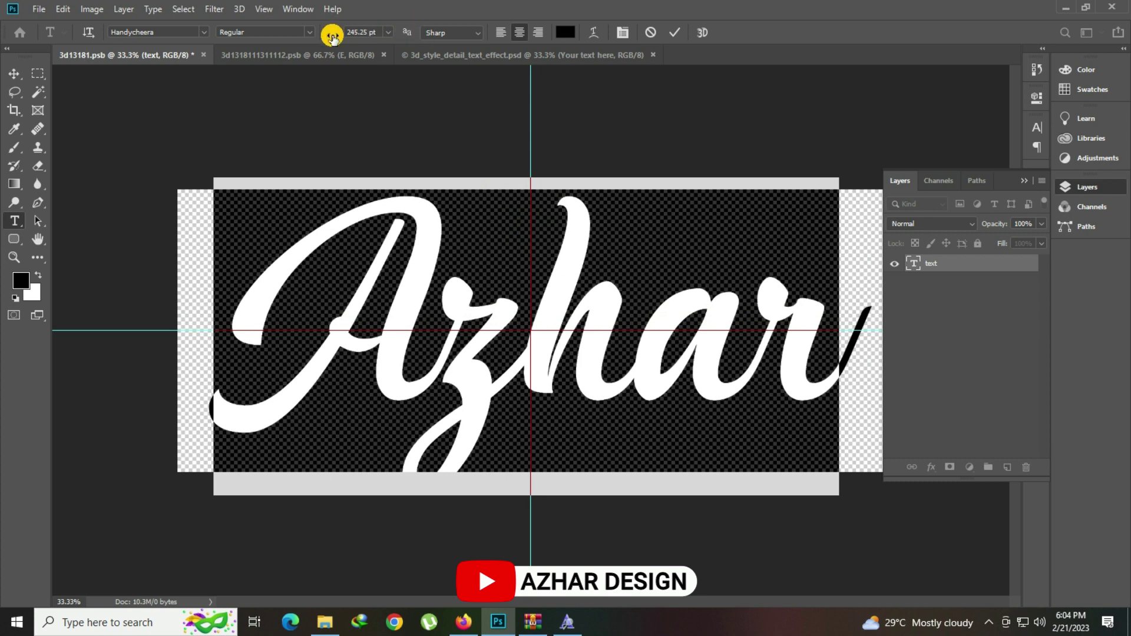
pyautogui.moveTo(330, 32); pyautogui.dragTo(312, 36)
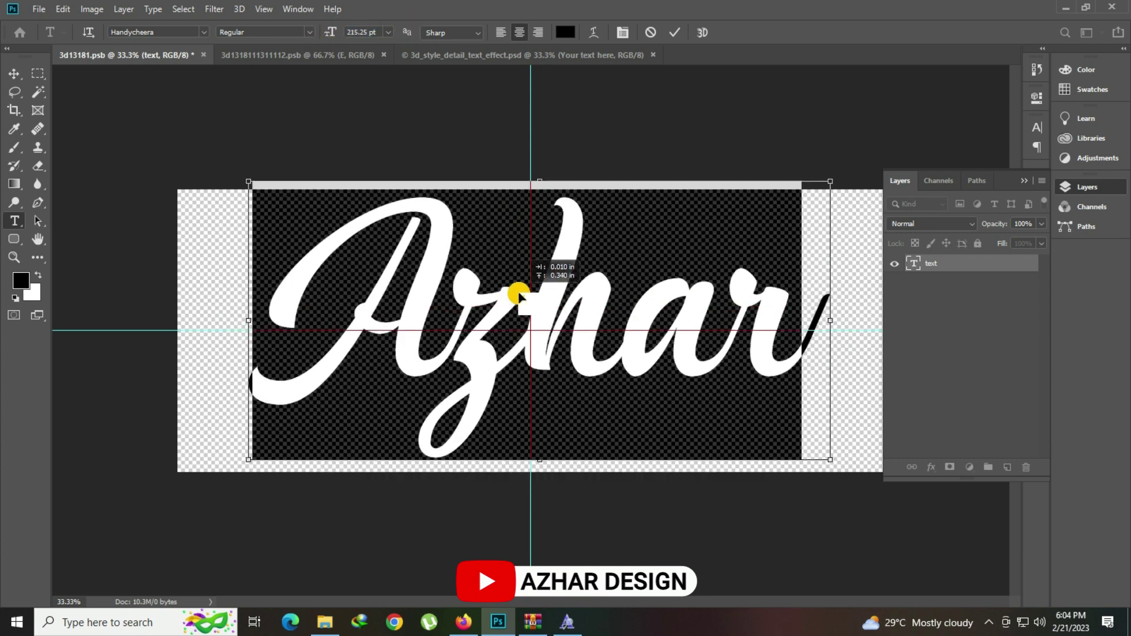
pyautogui.hotkey('ctrl', 's')
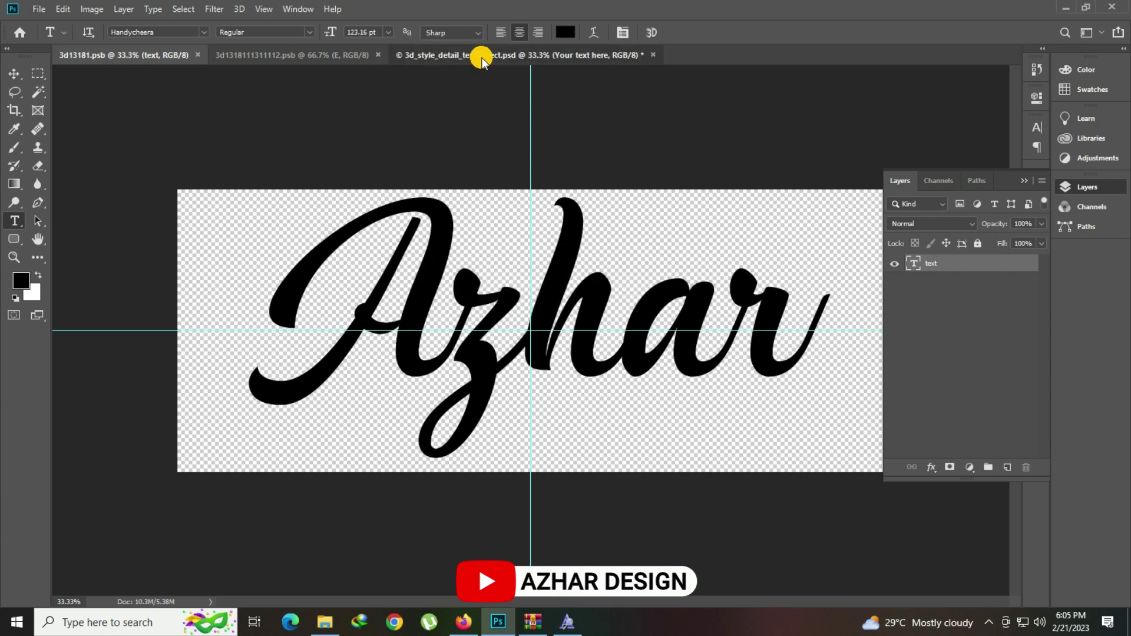
# Return to the Detail mockup, zoom in on the Azhar glitter text, then fit to screen
pyautogui.click(482, 61)
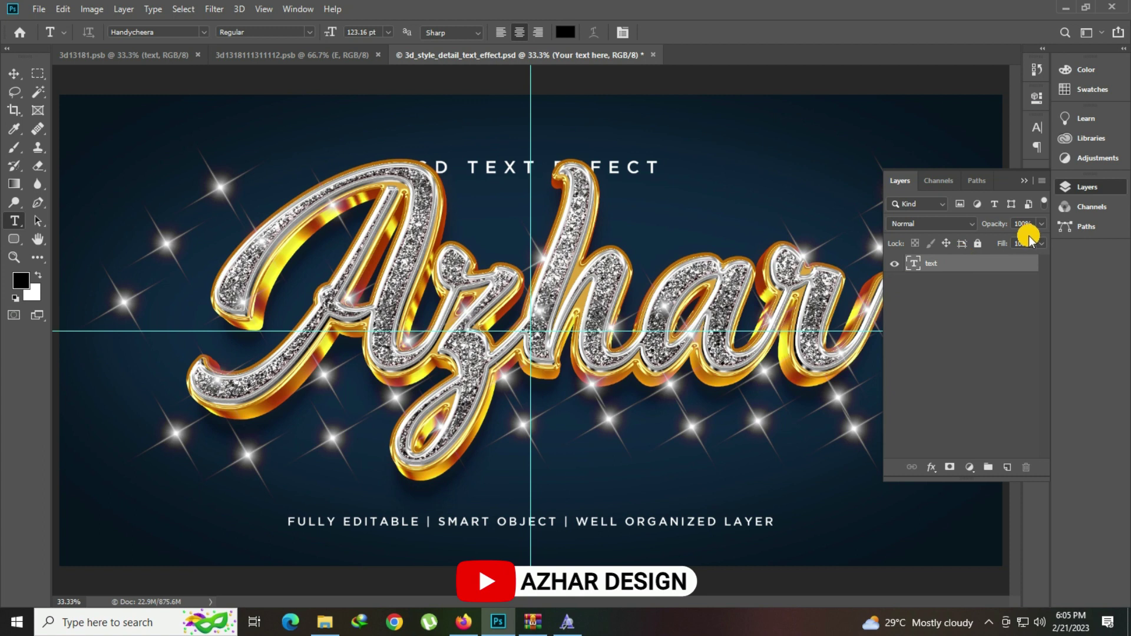
pyautogui.click(1072, 191)
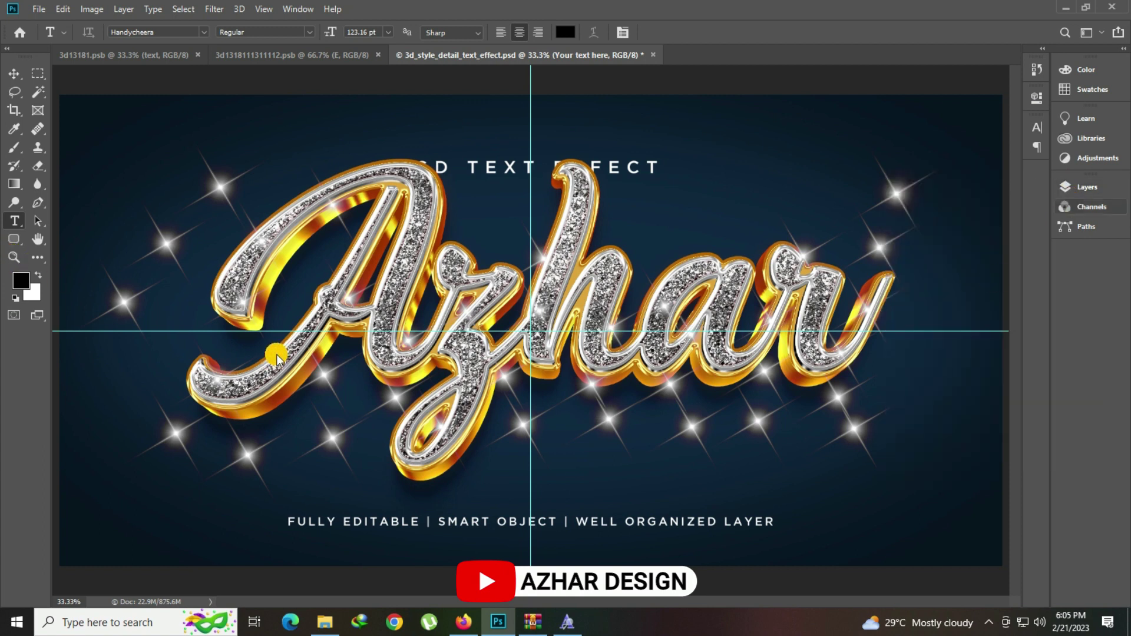
pyautogui.press('z')
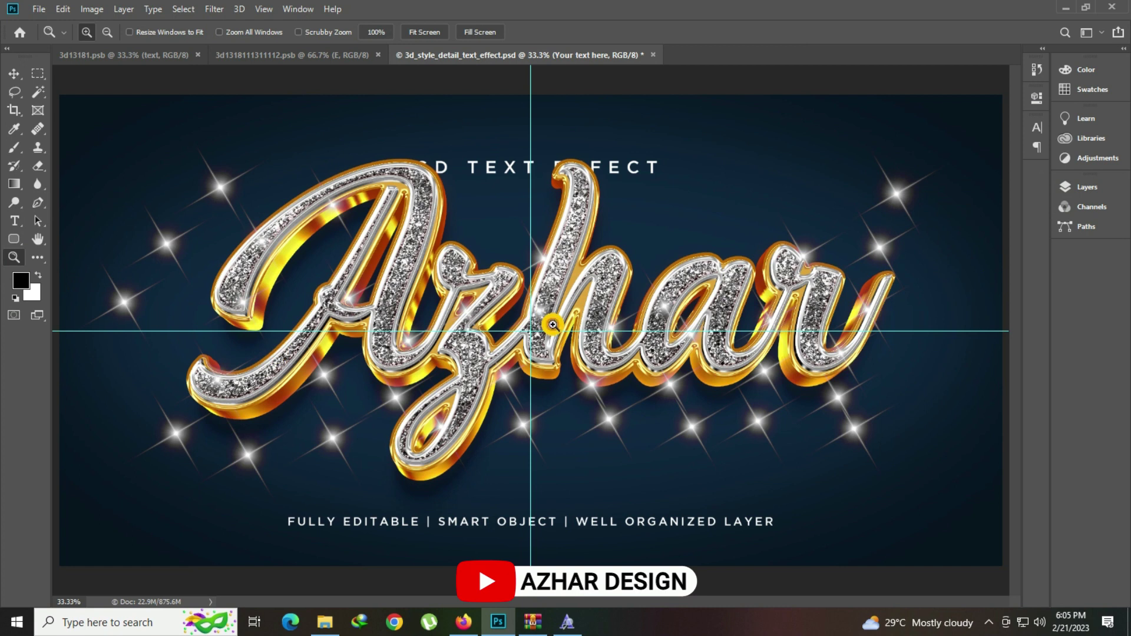
pyautogui.click(552, 324)
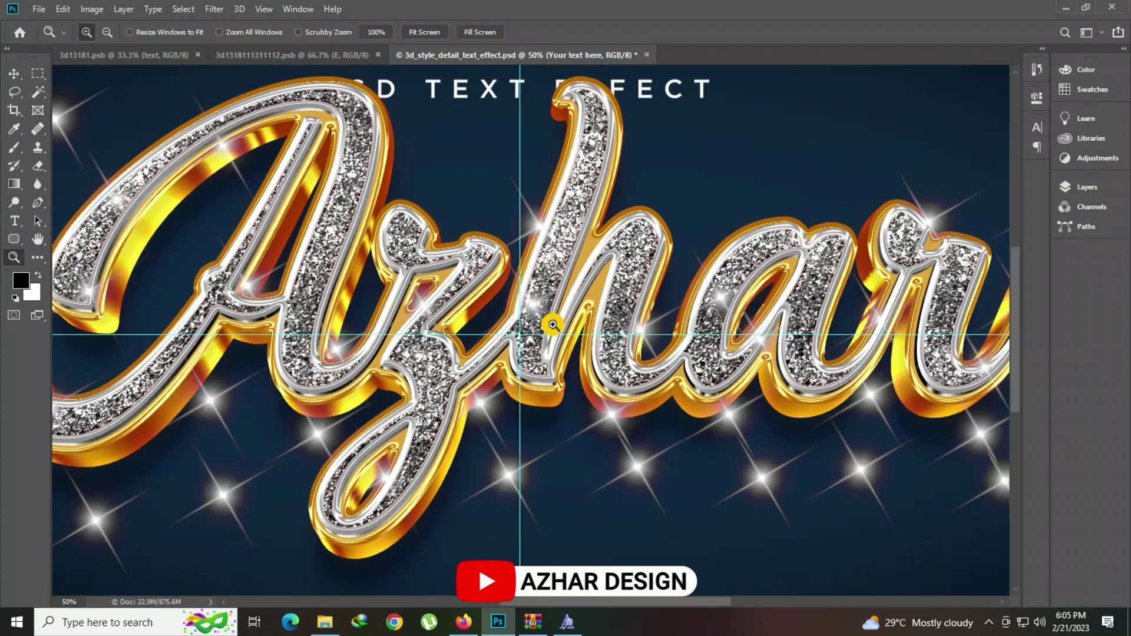
pyautogui.rightClick(568, 293)
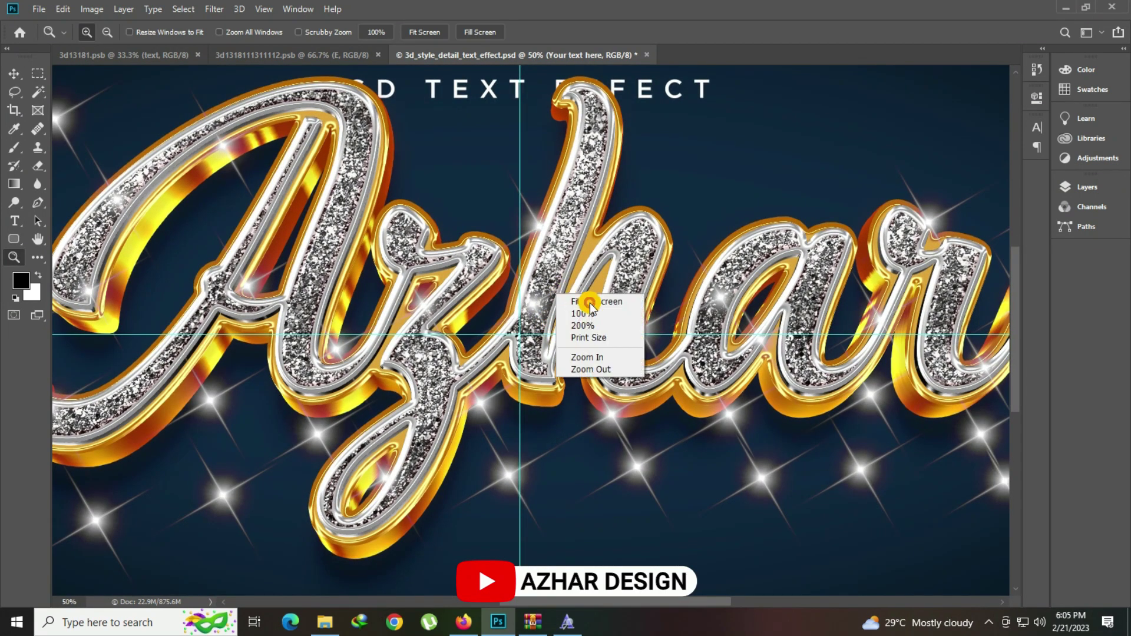
pyautogui.click(589, 302)
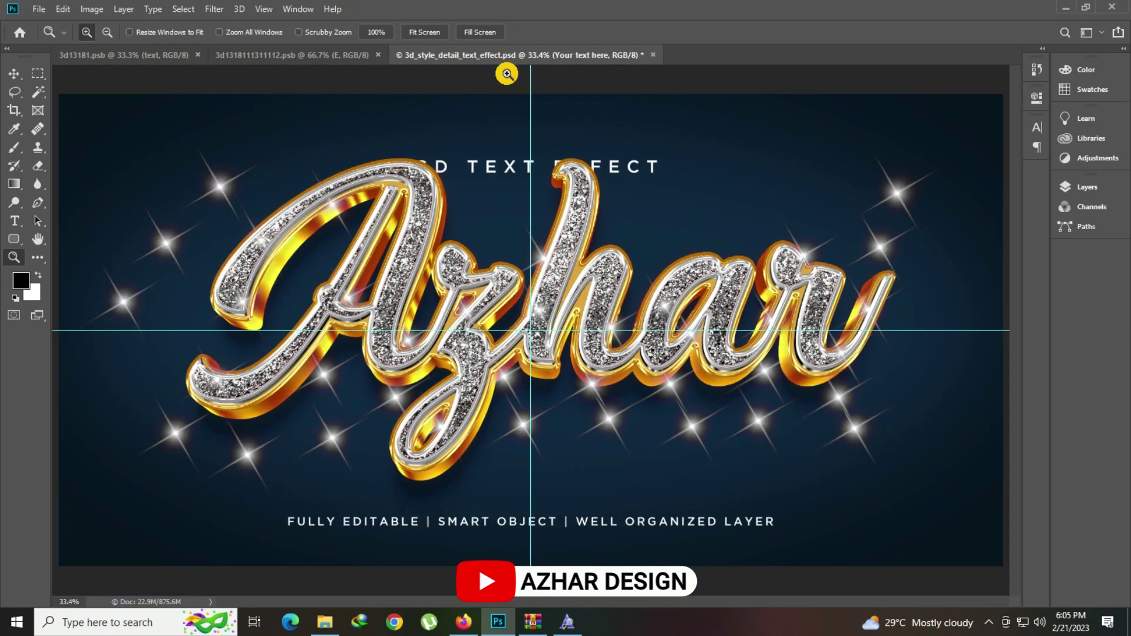
# Close the Detail mockup without saving and bring the text-effect folder forward
pyautogui.click(653, 55)
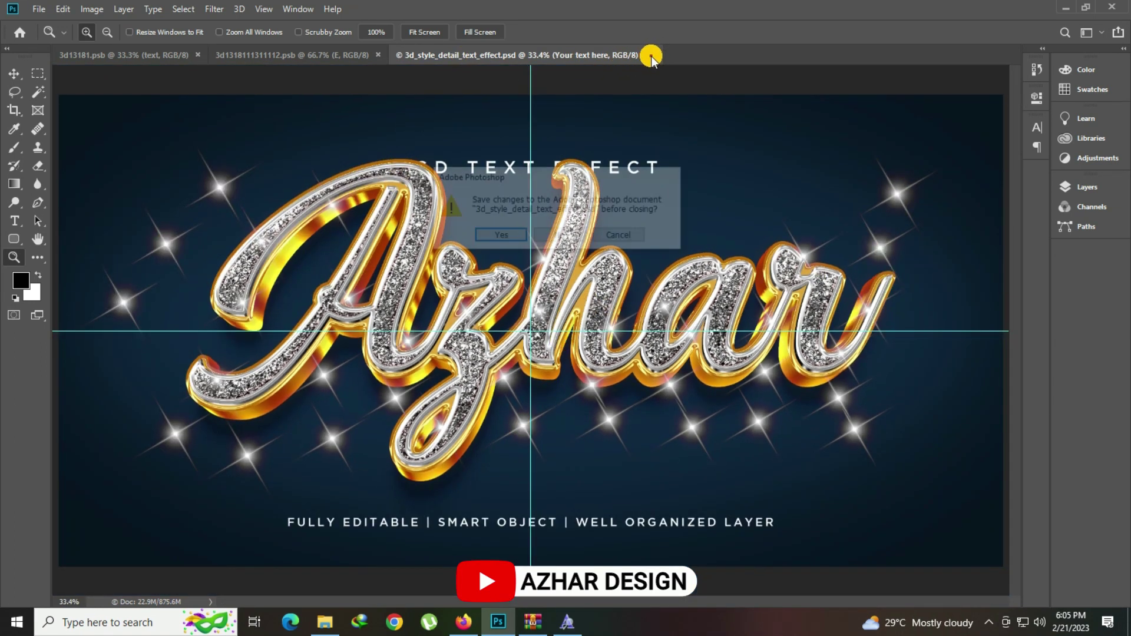
pyautogui.click(558, 237)
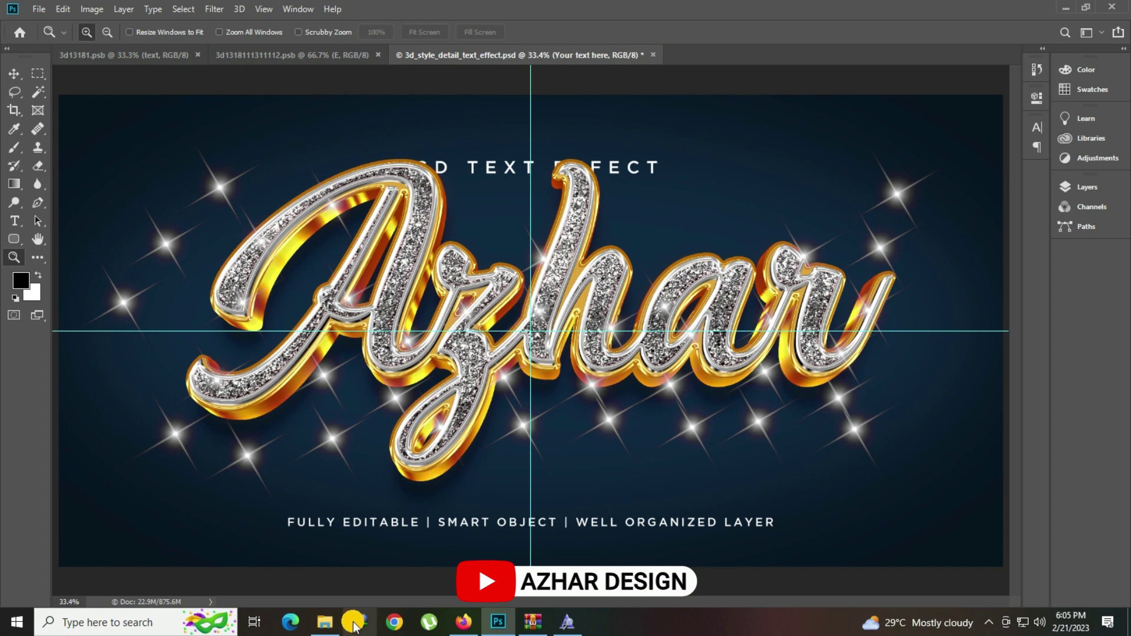
pyautogui.click(324, 622)
# Preview the Dozen, Gate and Gentle images, then open the Gentle PSD
pyautogui.doubleClick(404, 319)
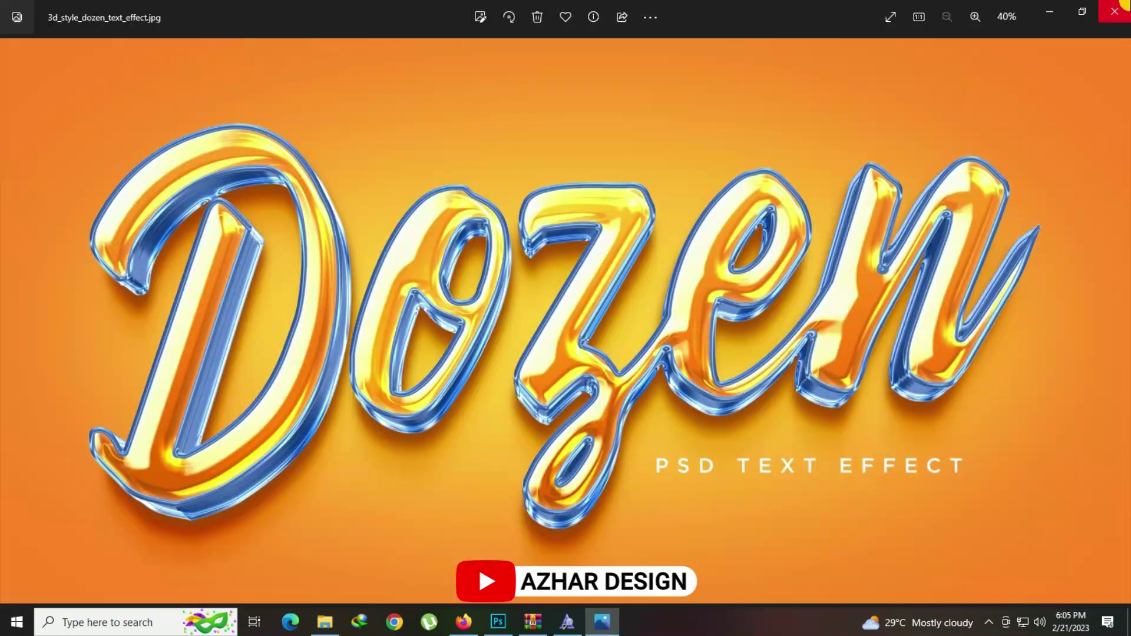
pyautogui.click(1120, 6)
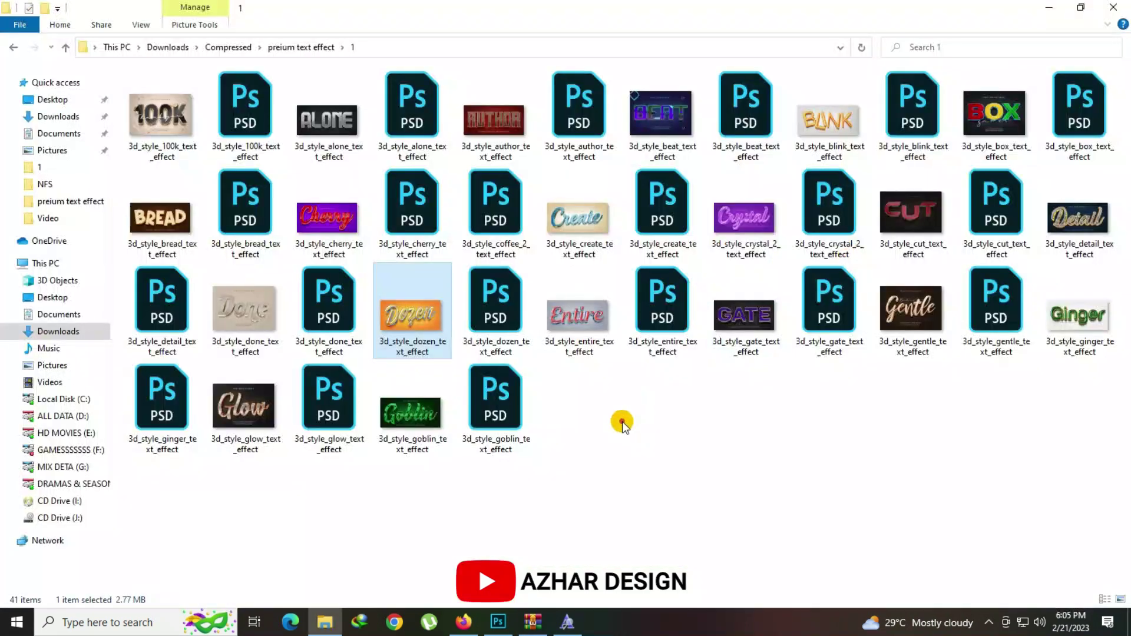
pyautogui.click(764, 318)
pyautogui.doubleClick(764, 318)
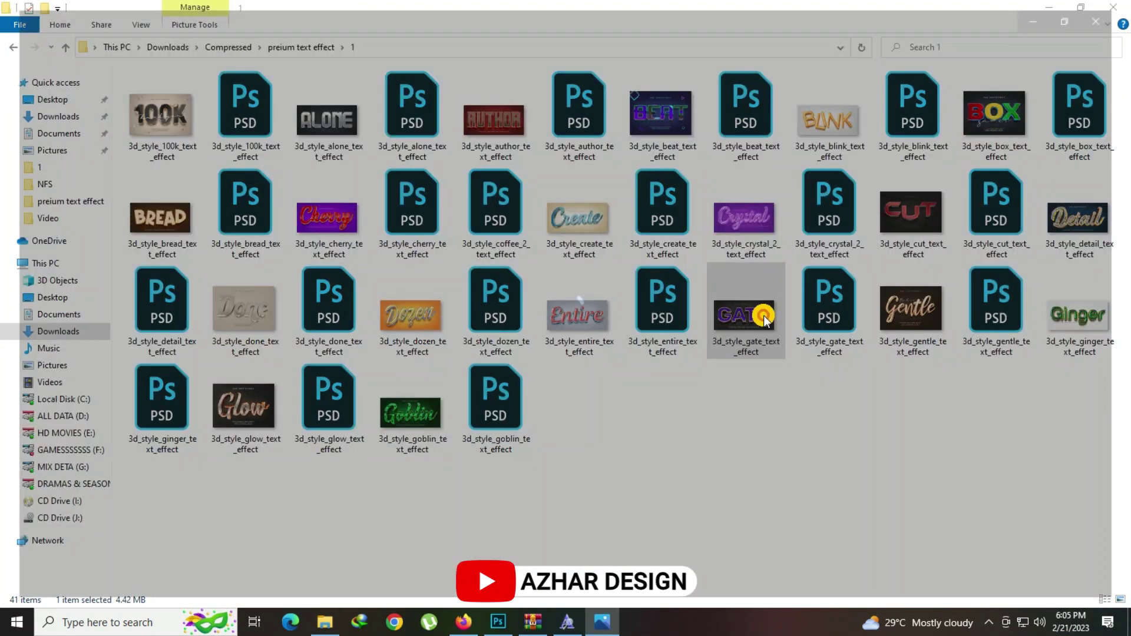
pyautogui.click(1116, 7)
pyautogui.doubleClick(901, 311)
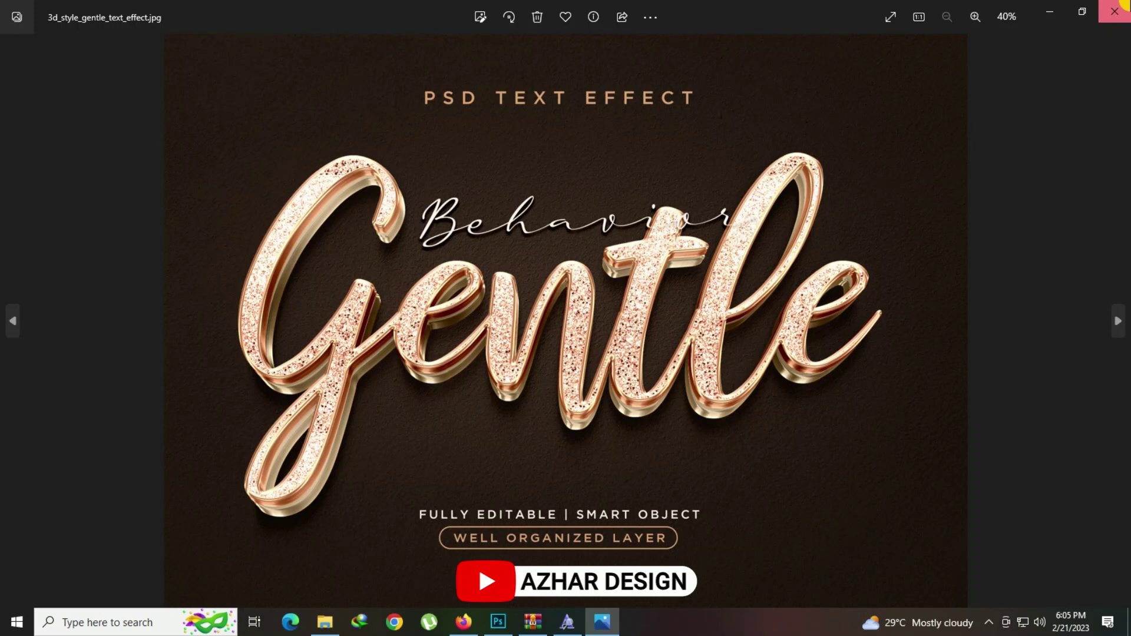
pyautogui.click(1121, 6)
pyautogui.doubleClick(991, 312)
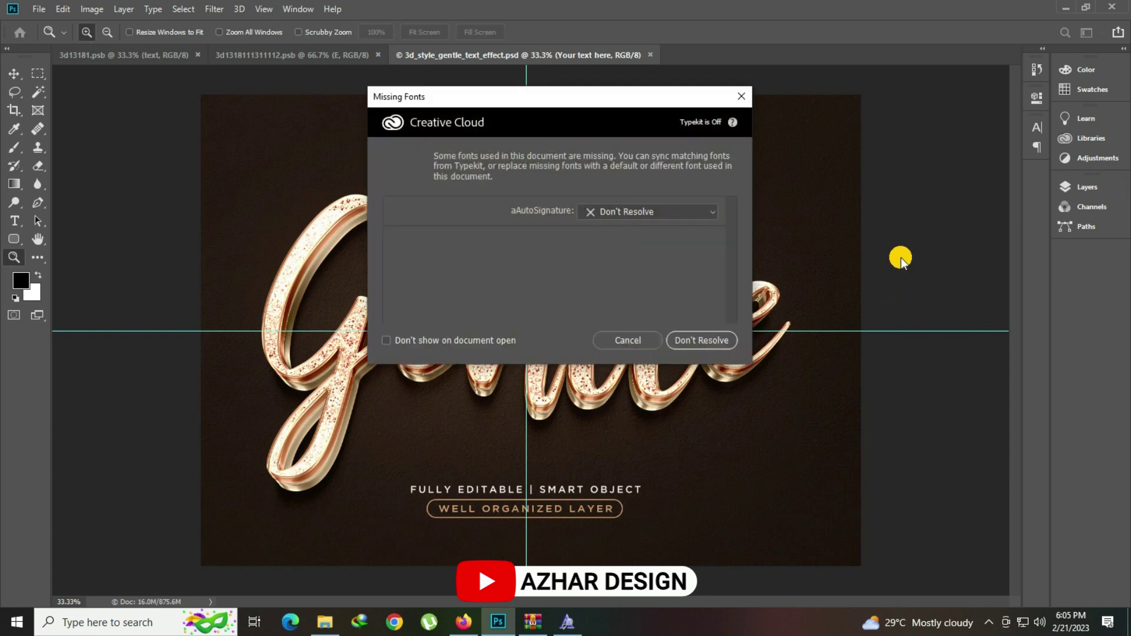
# Dismiss the missing-font warning and open the smart object's text contents
pyautogui.click(638, 338)
pyautogui.click(1088, 188)
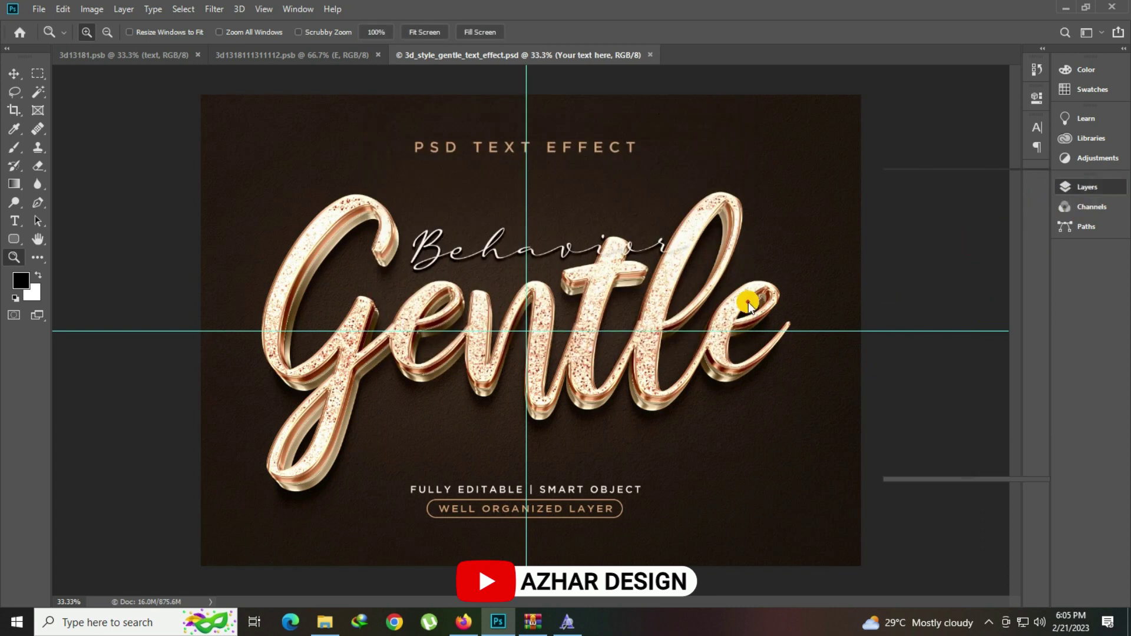
pyautogui.doubleClick(923, 271)
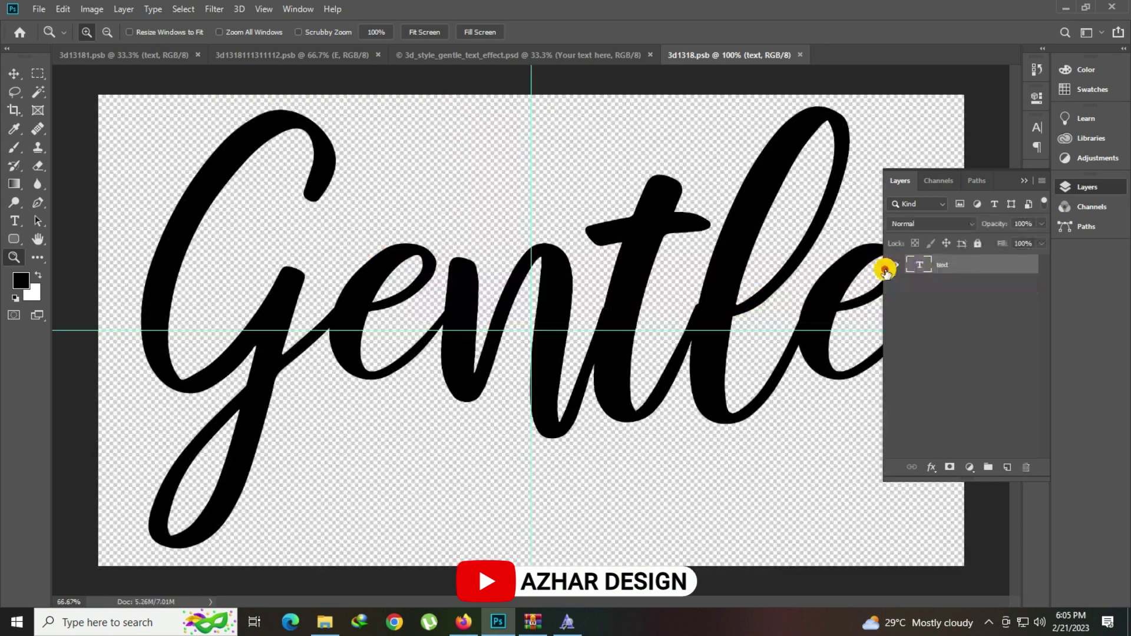
# Retype the smart object text as Azhar and save it to update the Gentle mockup
pyautogui.click(14, 220)
pyautogui.click(467, 293)
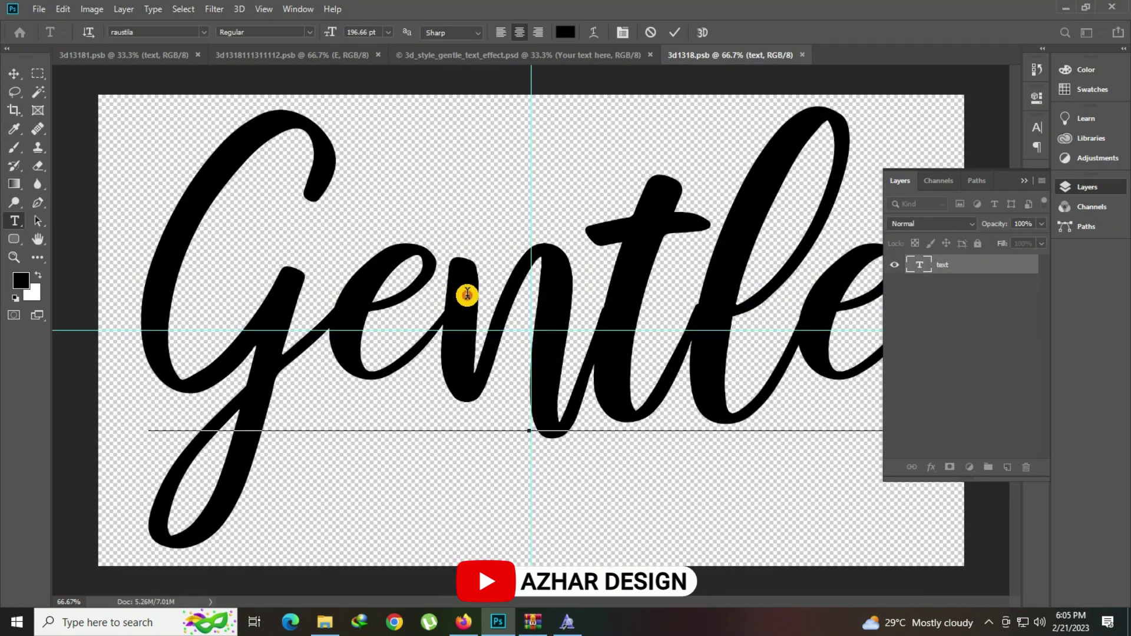
pyautogui.hotkey('ctrl', 'a')
pyautogui.write('Az')
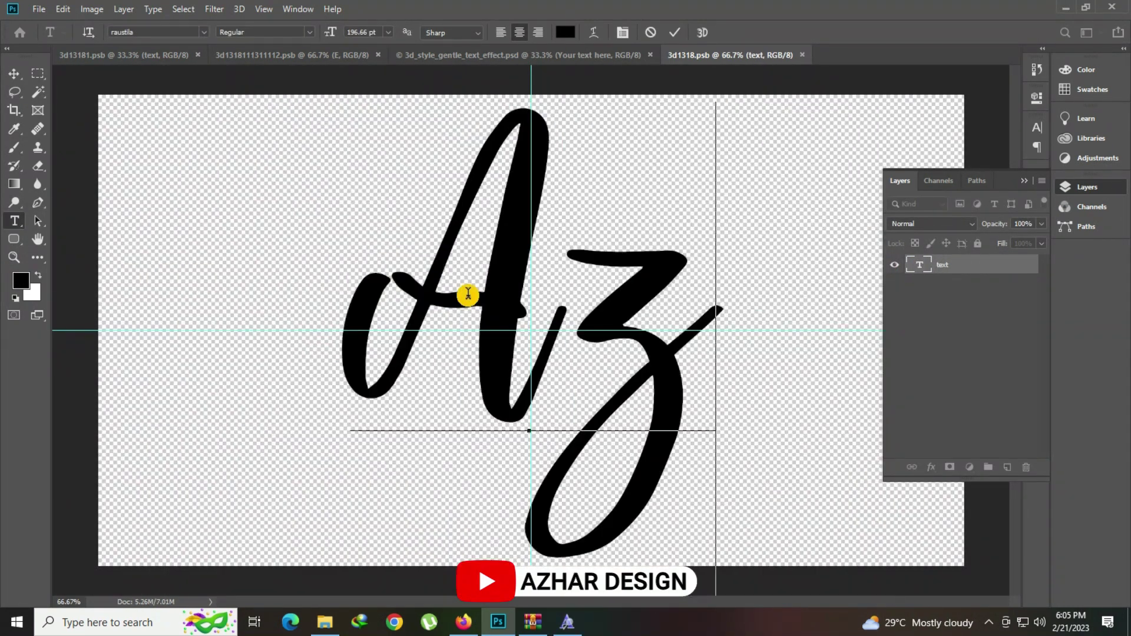
pyautogui.write('har')
pyautogui.hotkey('ctrl', 'Return')
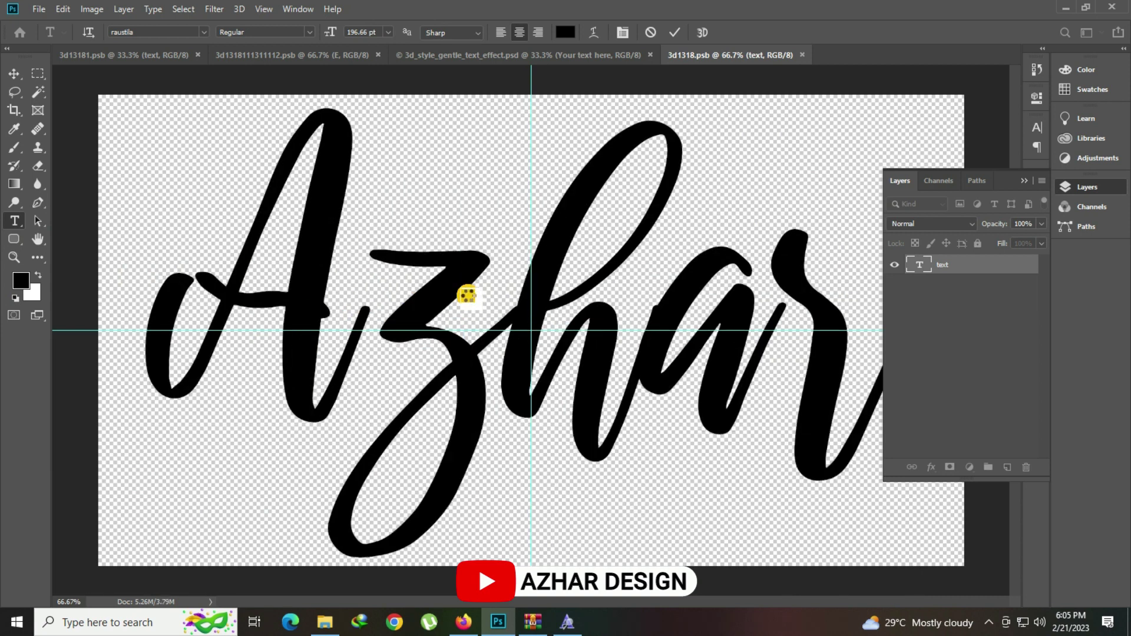
pyautogui.hotkey('ctrl', 's')
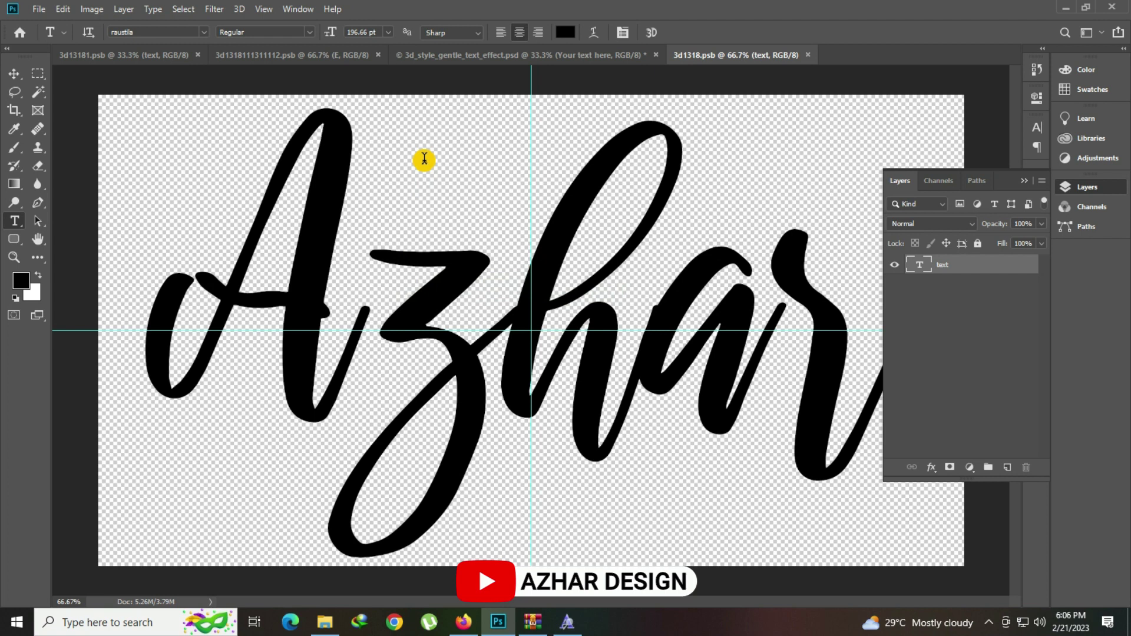
pyautogui.click(1065, 187)
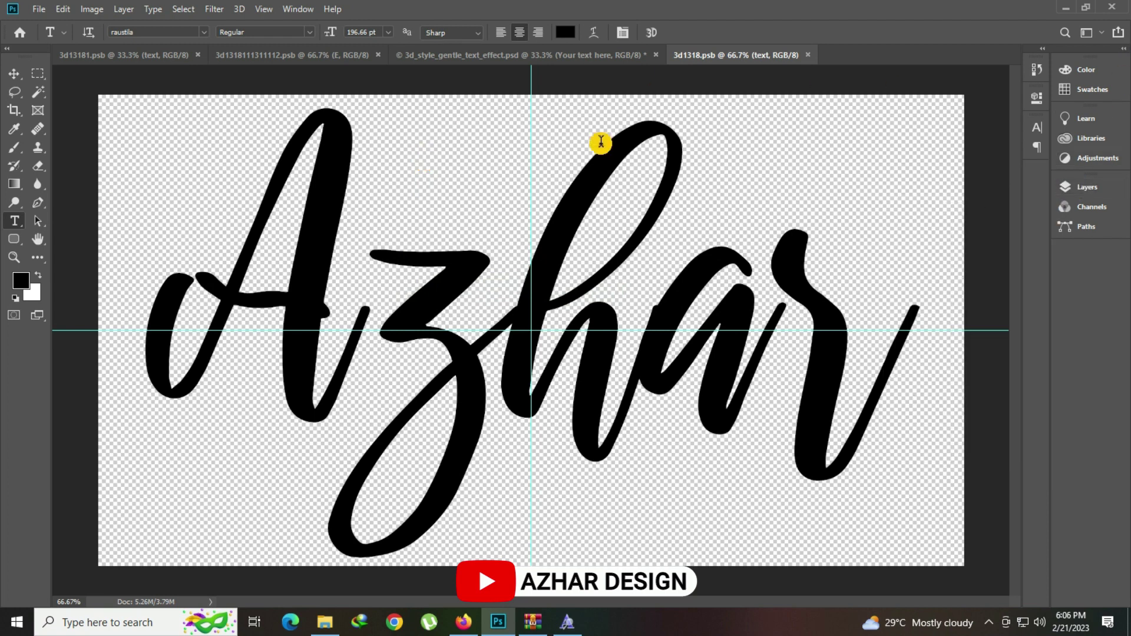
pyautogui.click(498, 55)
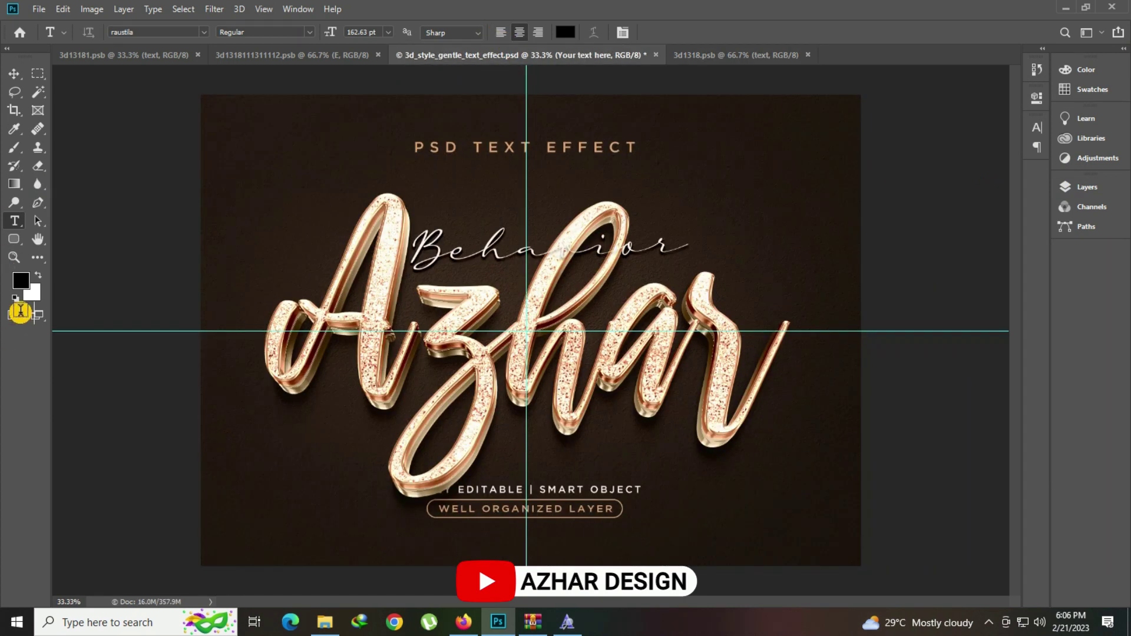
# Zoom in, then fit the whole Azhar mockup in the window
pyautogui.click(16, 257)
pyautogui.click(394, 261)
pyautogui.rightClick(371, 240)
pyautogui.click(406, 246)
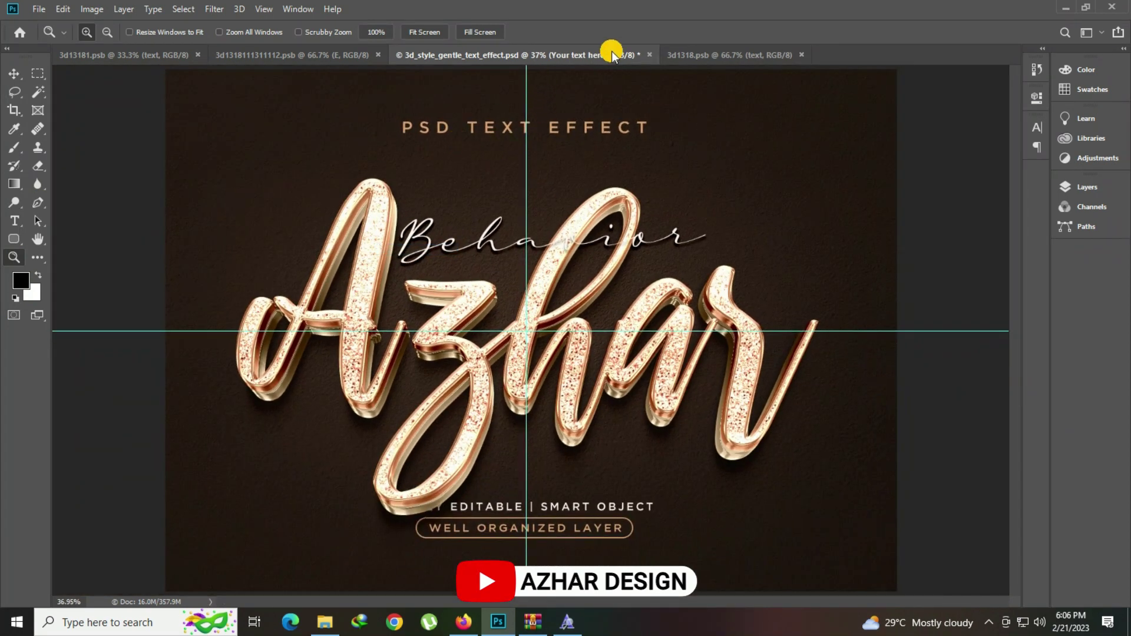
# In the Text effect group, hide the titles and the Behavior script
pyautogui.click(1085, 188)
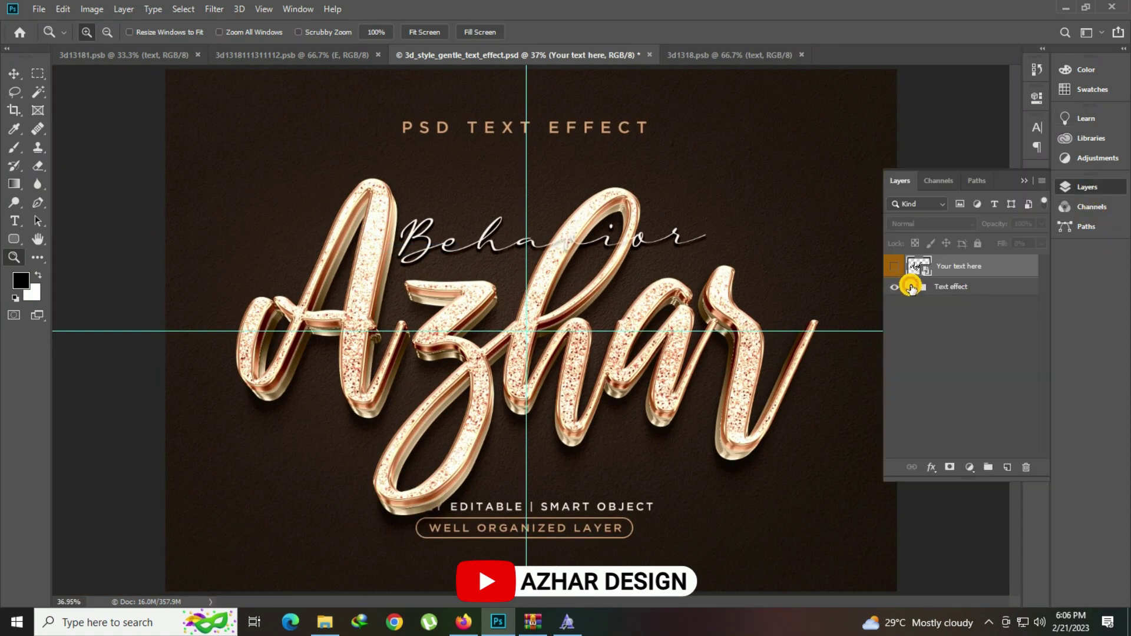
pyautogui.click(910, 286)
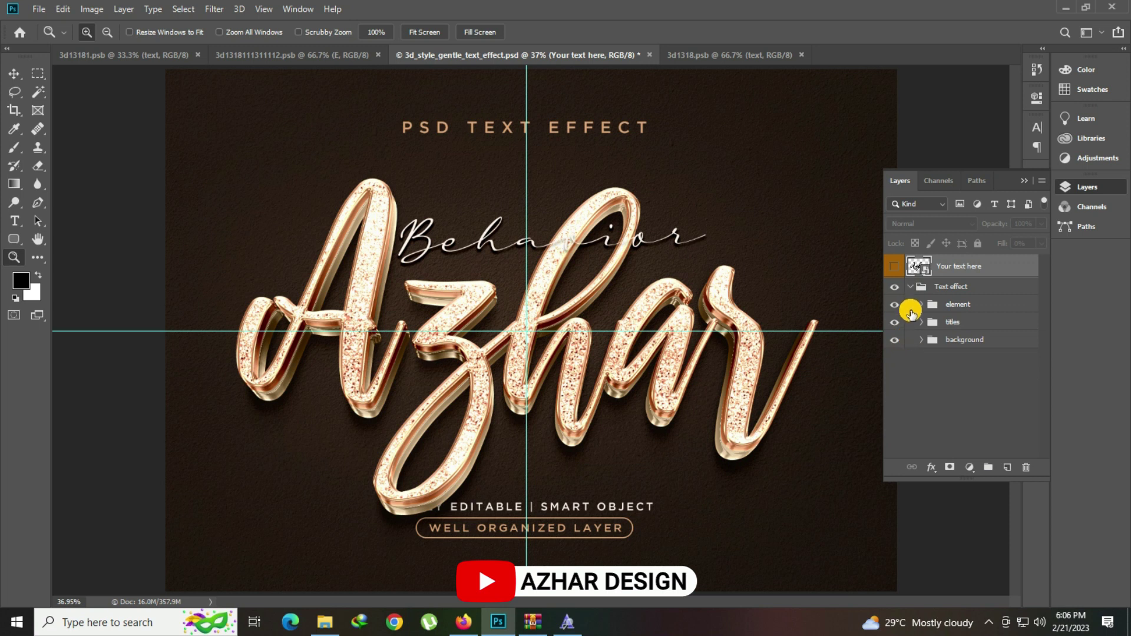
pyautogui.click(895, 323)
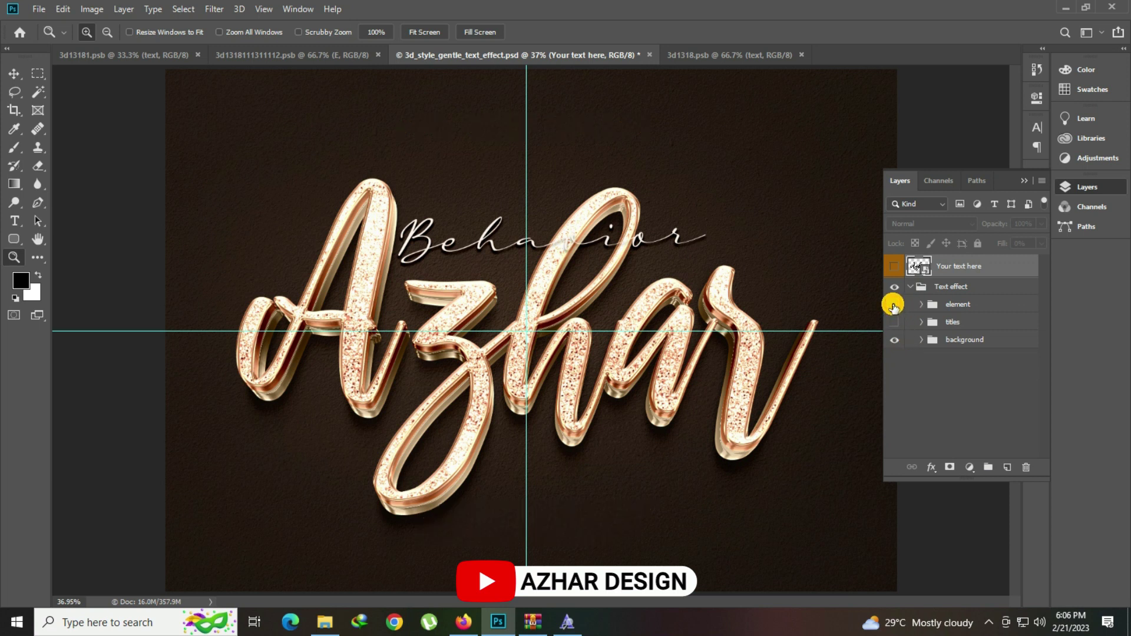
pyautogui.click(924, 304)
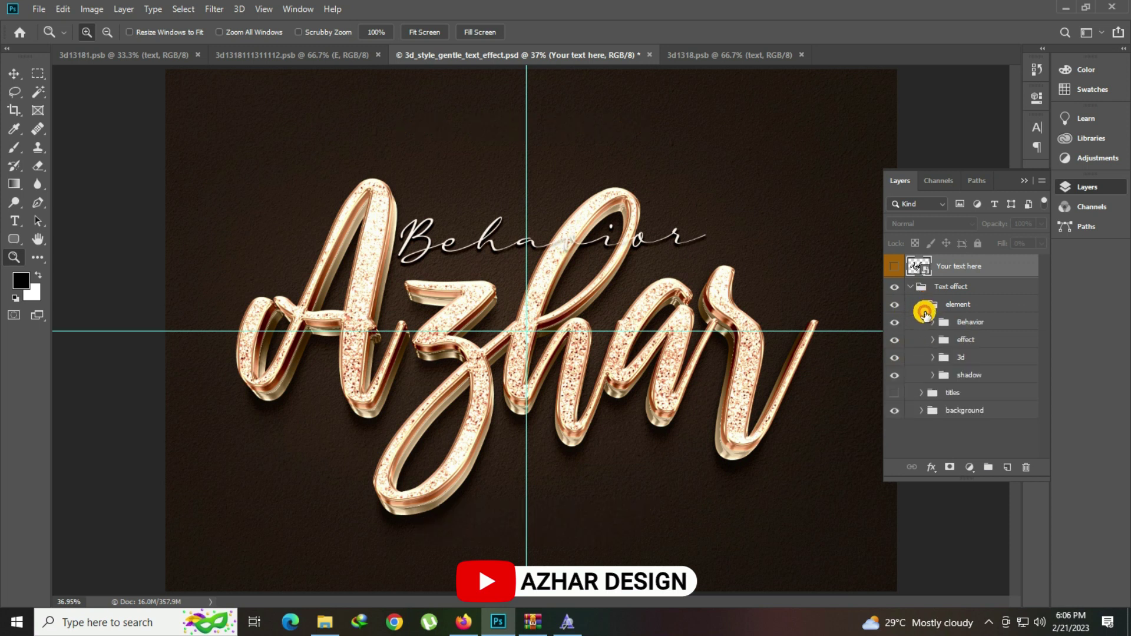
pyautogui.click(894, 322)
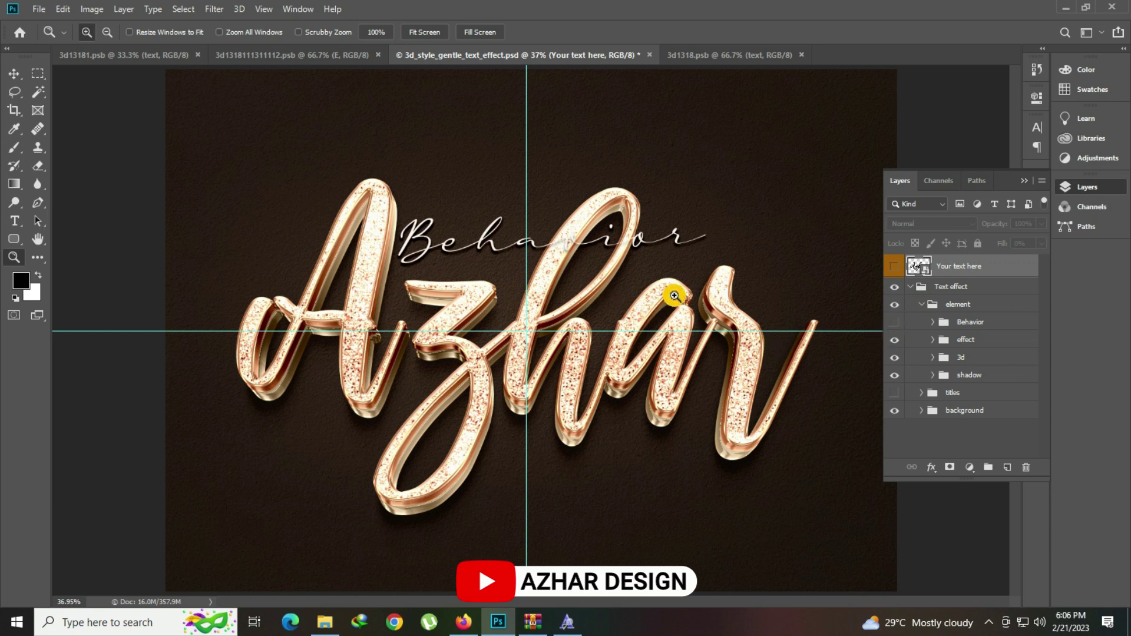
# Close the Gentle mockup and open 3d_style_glow_text_effect.psd from the folder
pyautogui.click(649, 55)
pyautogui.press('Escape')
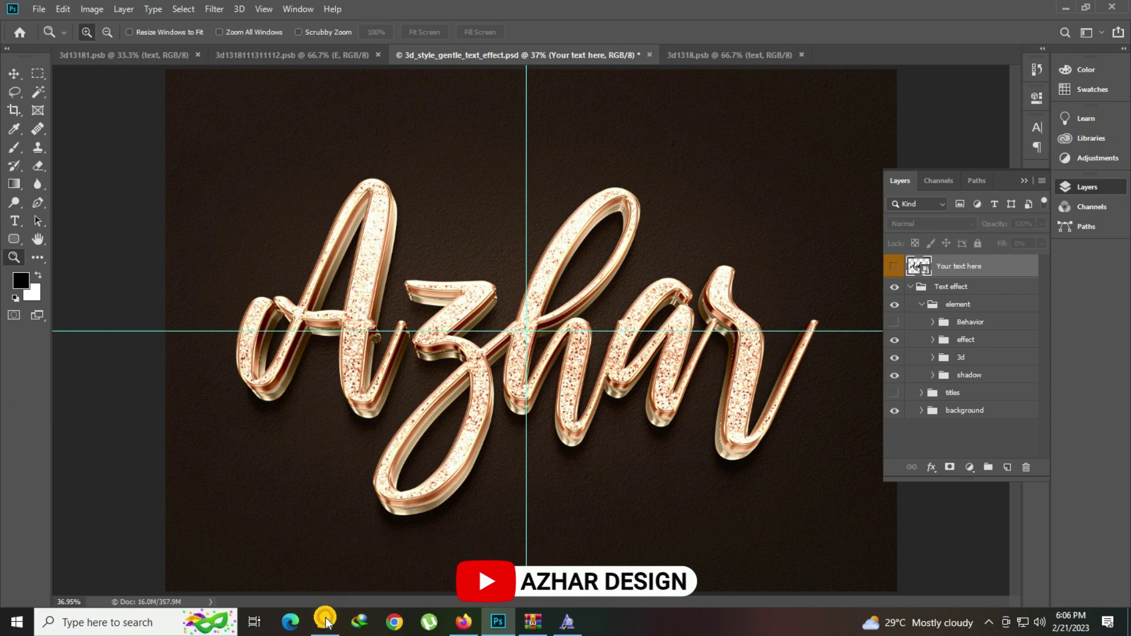
pyautogui.click(325, 623)
pyautogui.click(1011, 297)
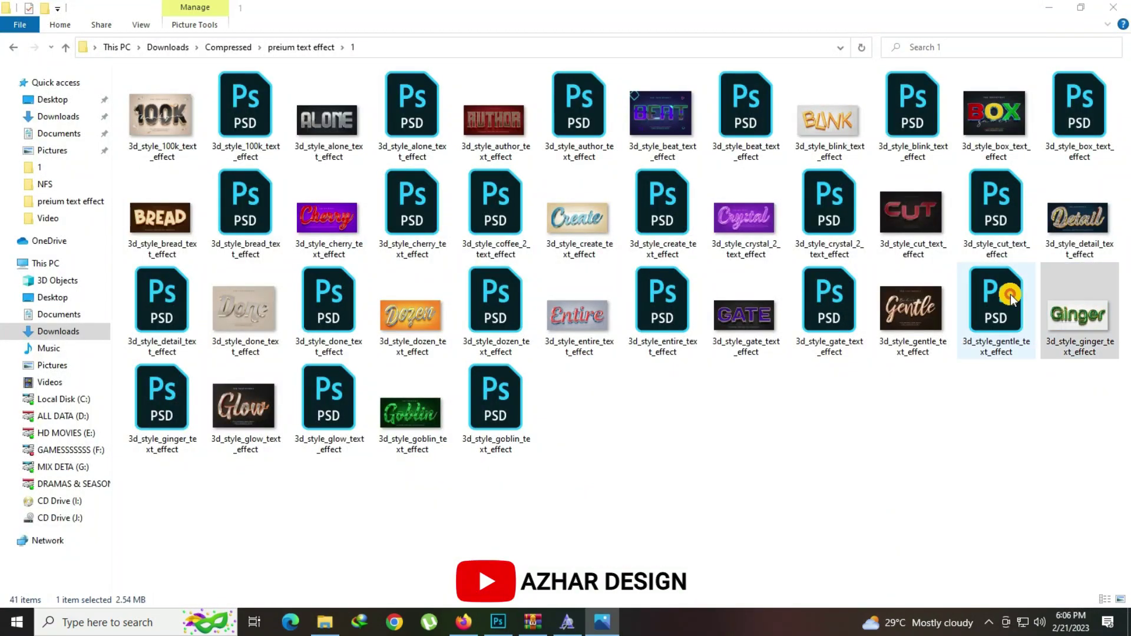
pyautogui.click(1115, 7)
pyautogui.doubleClick(328, 415)
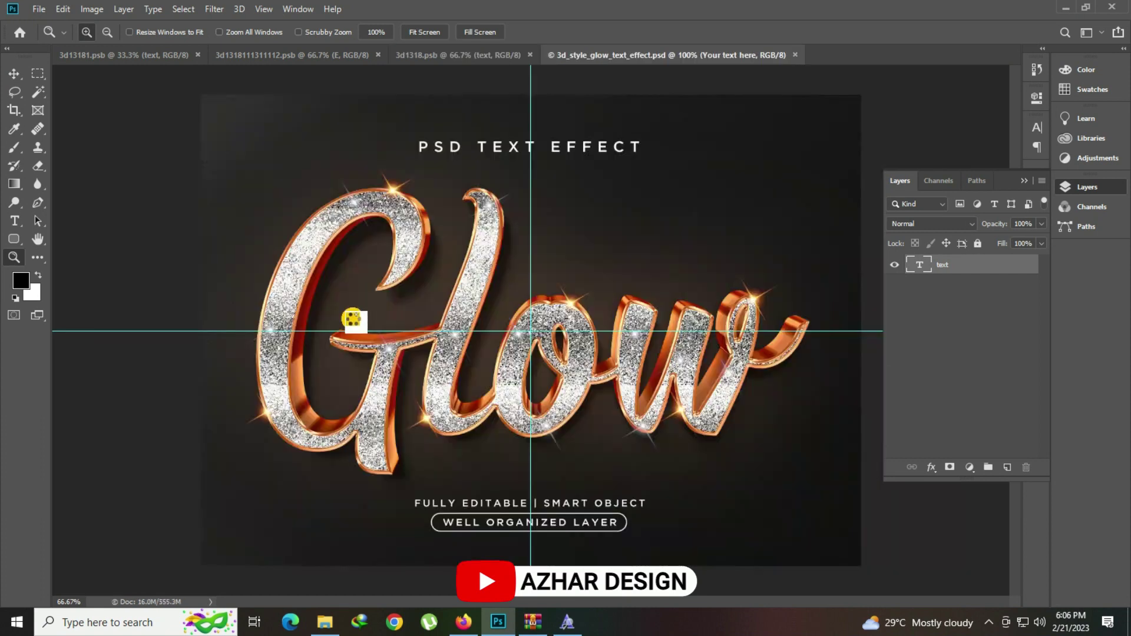
# In the Your text here smart object, replace the Glow text with Imoo
pyautogui.doubleClick(925, 268)
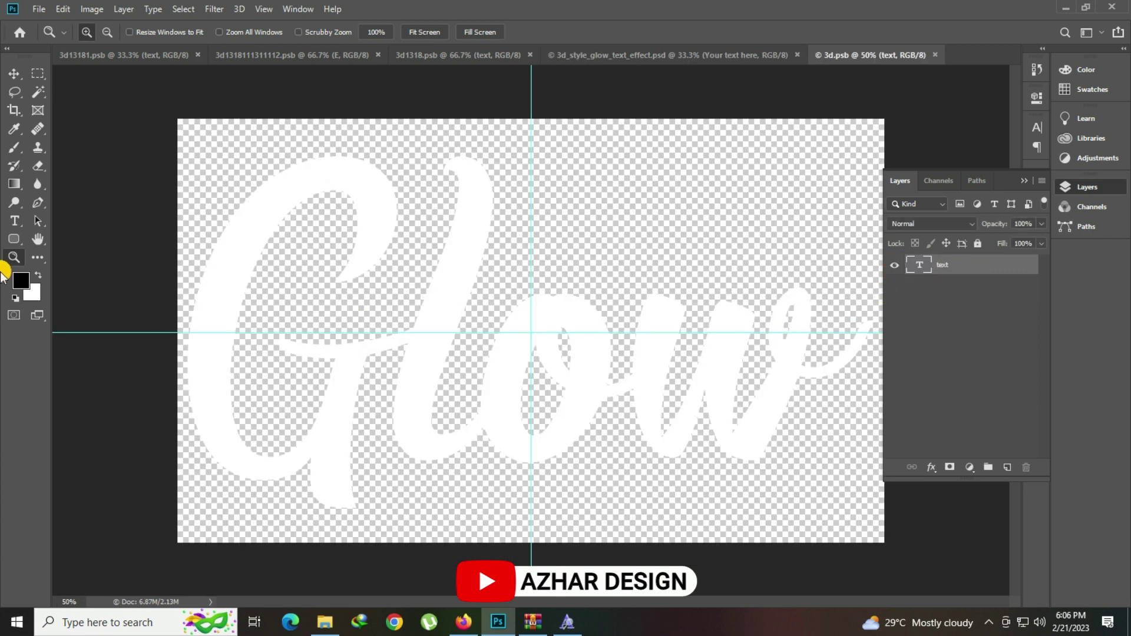
pyautogui.click(13, 219)
pyautogui.click(511, 312)
pyautogui.hotkey('ctrl', 'a')
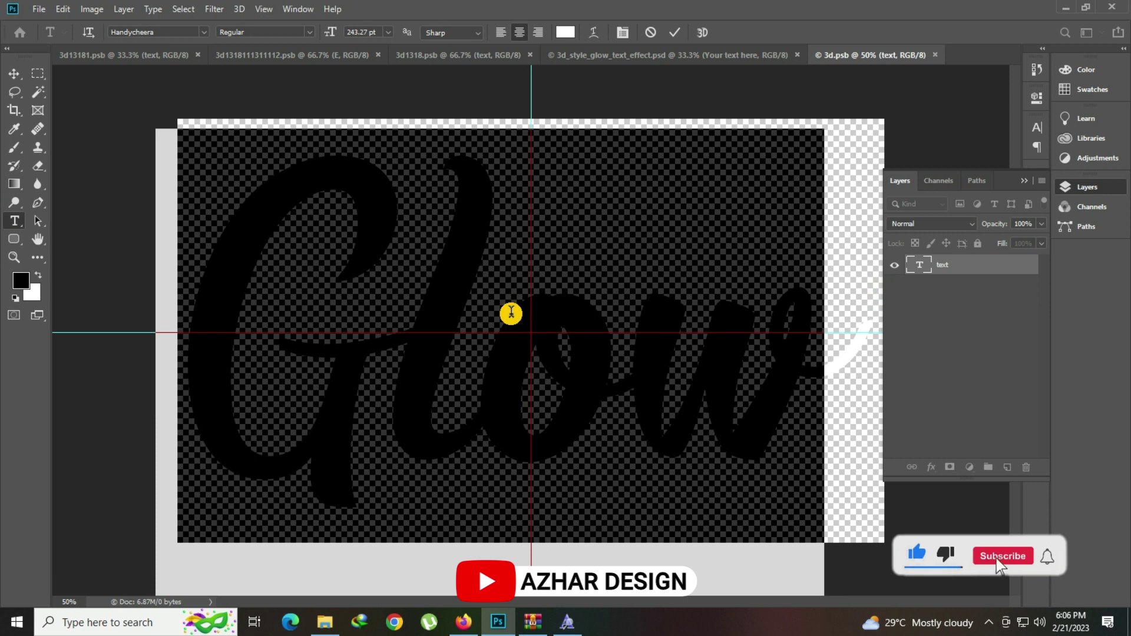
pyautogui.write('E')
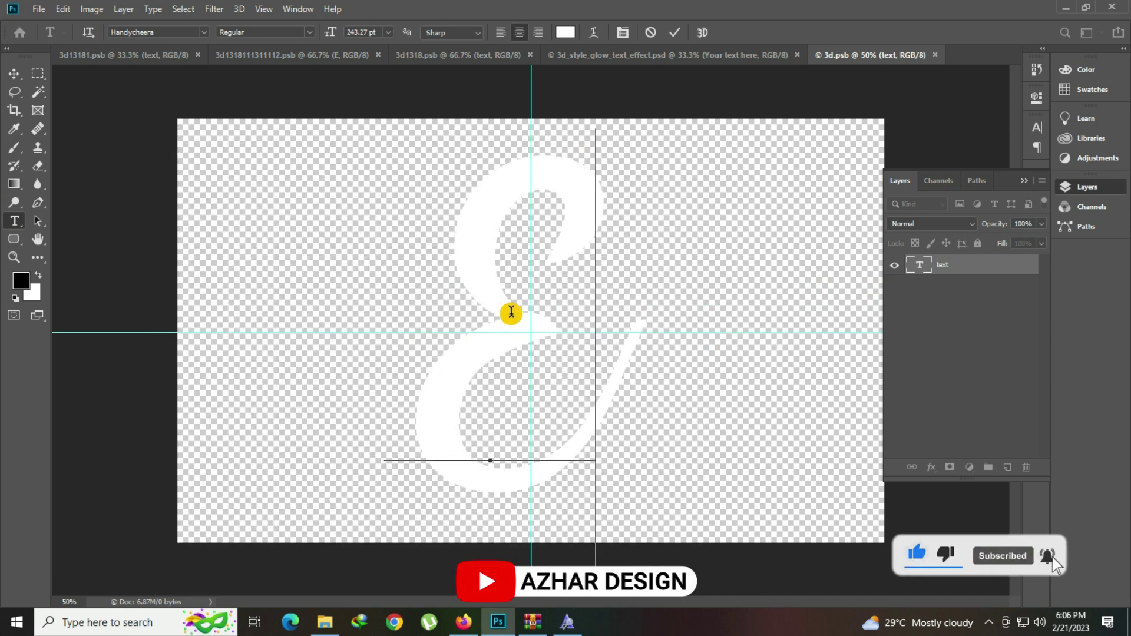
pyautogui.write('mo')
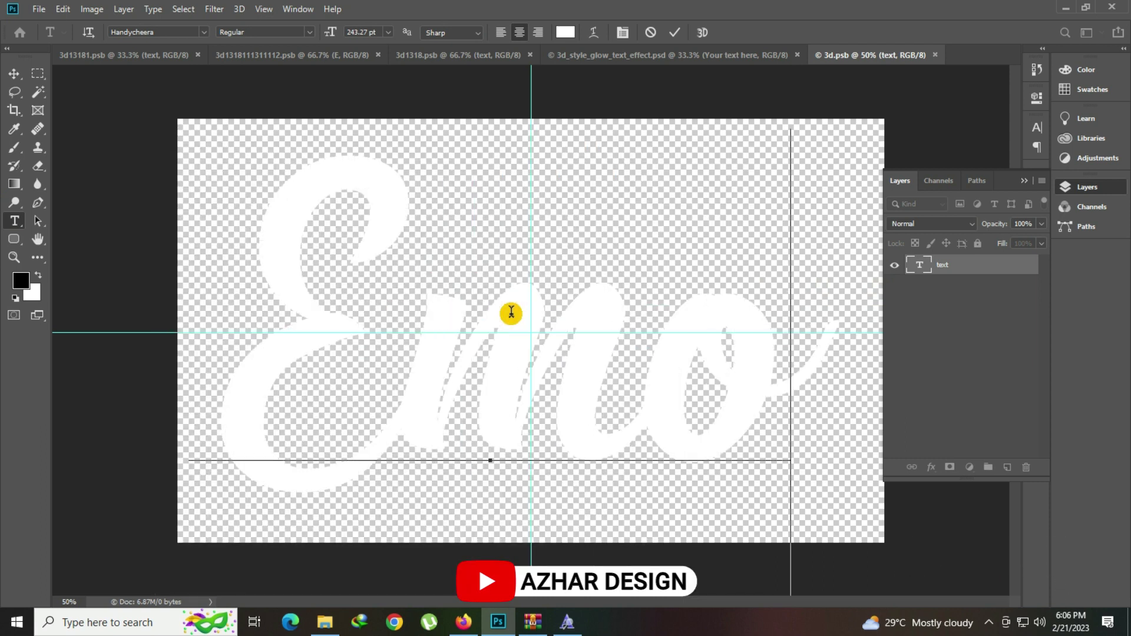
pyautogui.press('BackSpace')
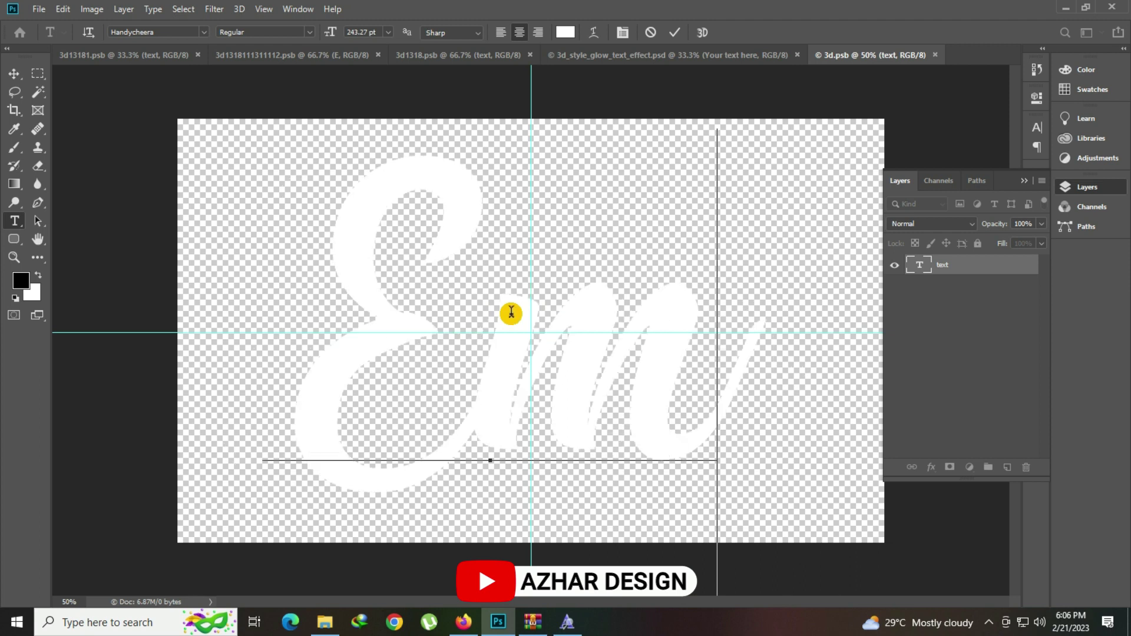
pyautogui.press('BackSpace')
pyautogui.press('BackSpace')
pyautogui.write('Jm')
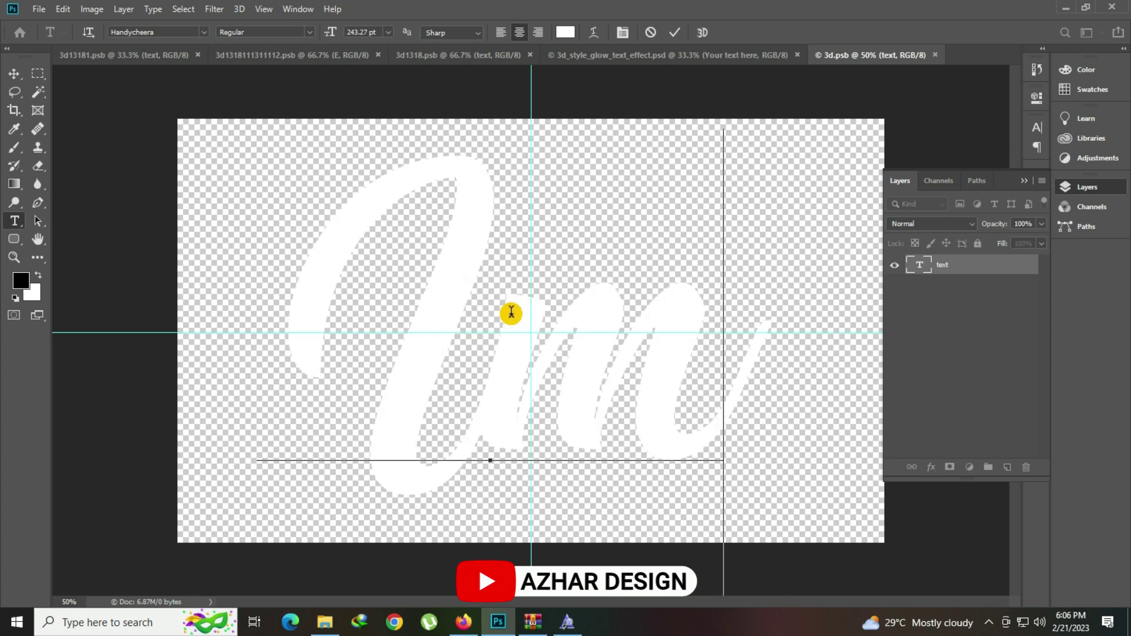
pyautogui.write('oo')
# Shrink the Imoo text, reposition it on the canvas, and return to the Glow mockup
pyautogui.hotkey('ctrl', 'a')
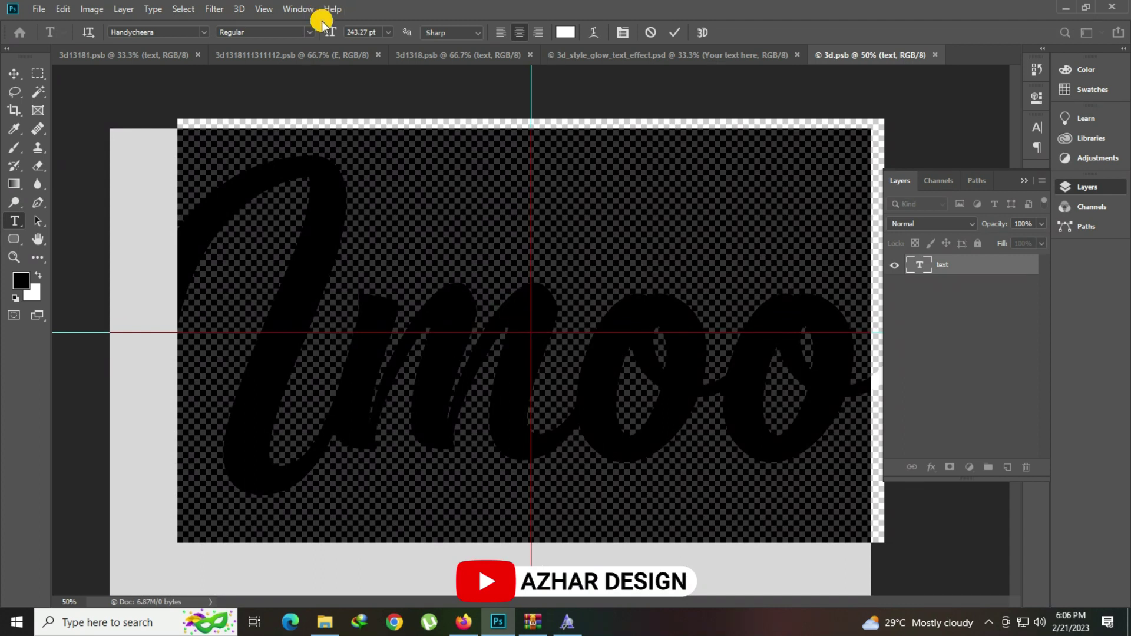
pyautogui.moveTo(330, 32); pyautogui.dragTo(305, 32)
pyautogui.moveTo(416, 324); pyautogui.dragTo(453, 337)
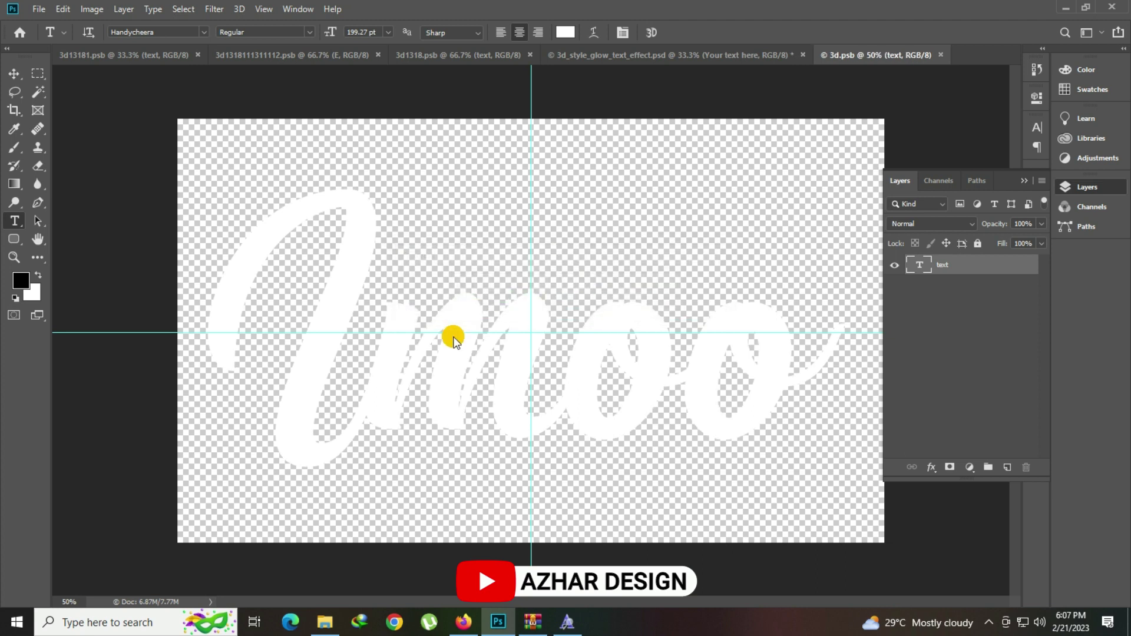
pyautogui.click(679, 58)
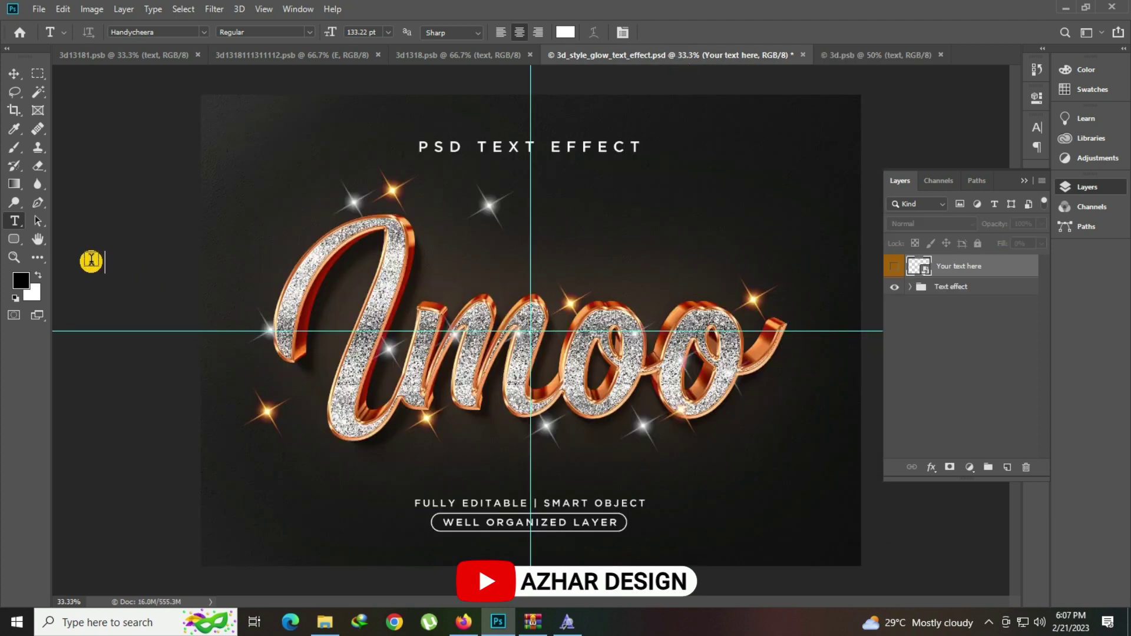
# Zoom in on the Imoo mockup, fit it on screen, then close it without saving
pyautogui.click(13, 257)
pyautogui.click(560, 295)
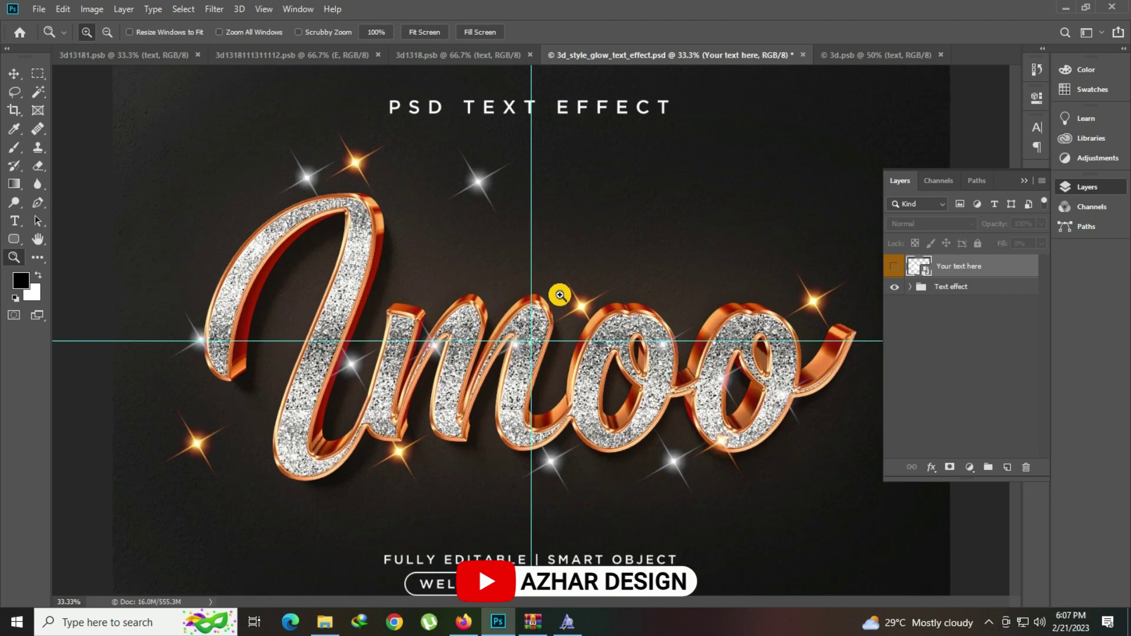
pyautogui.rightClick(530, 279)
pyautogui.click(547, 287)
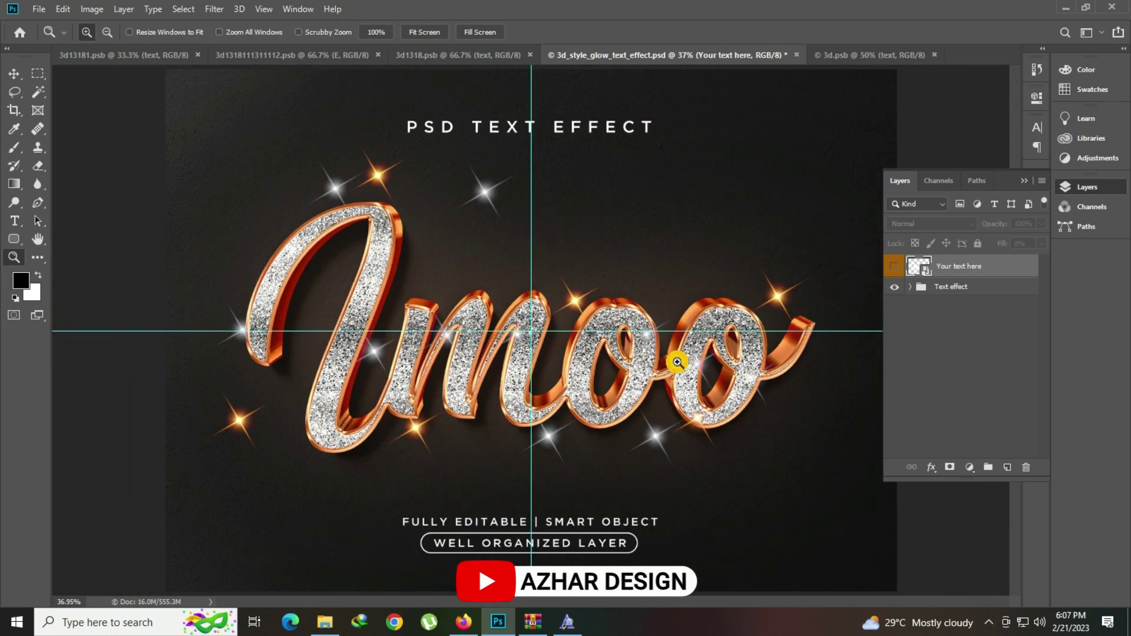
pyautogui.click(674, 359)
pyautogui.rightClick(501, 282)
pyautogui.click(514, 287)
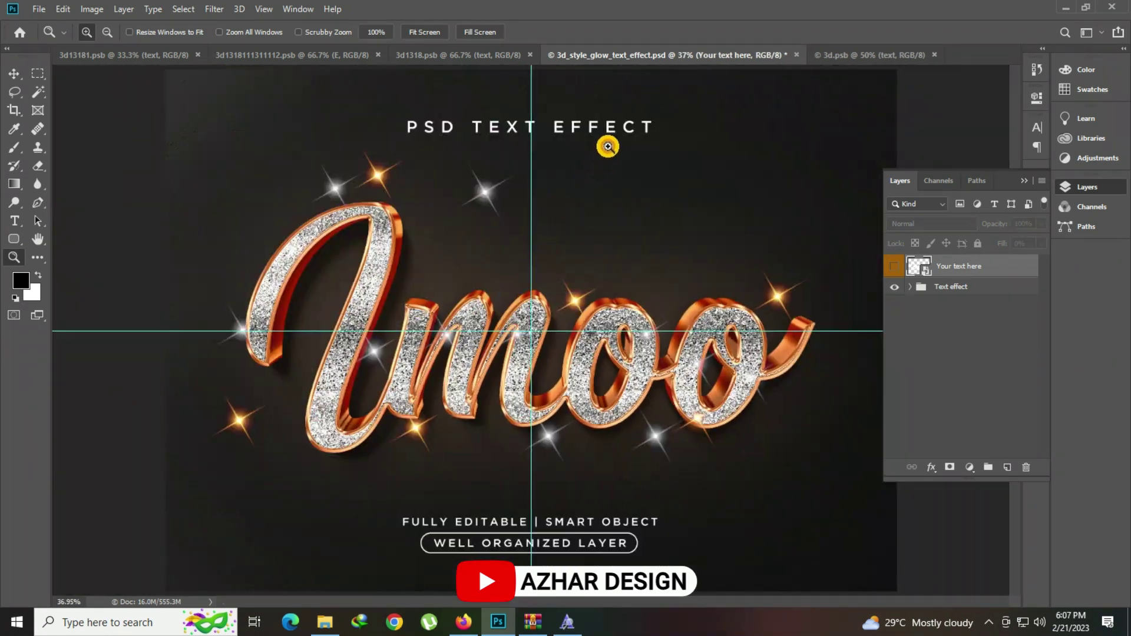
pyautogui.click(795, 53)
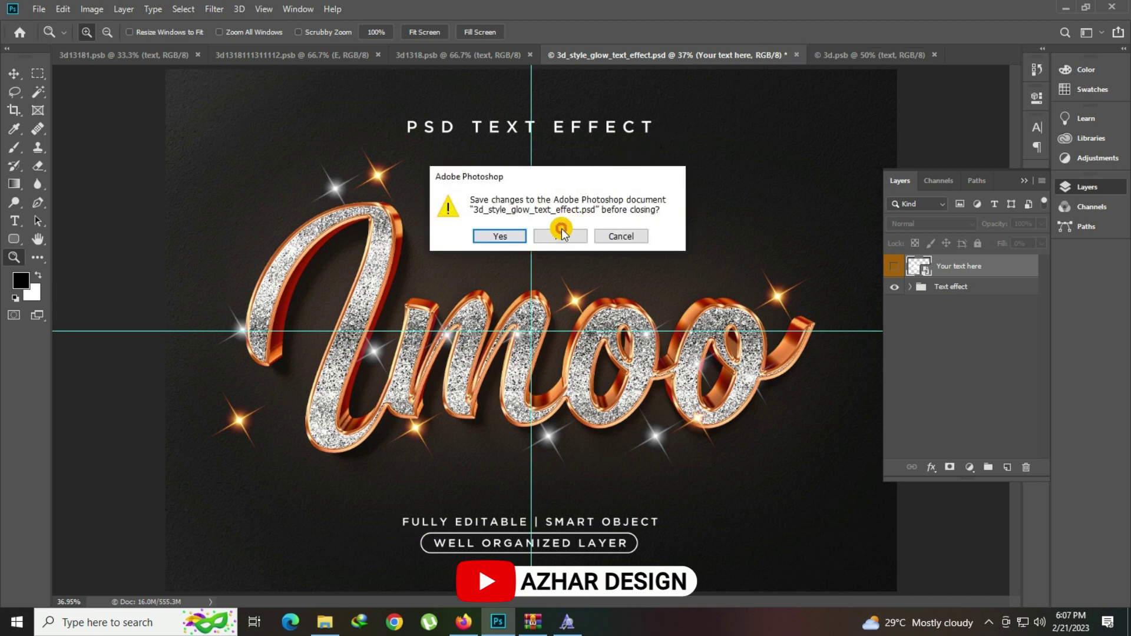
pyautogui.click(566, 237)
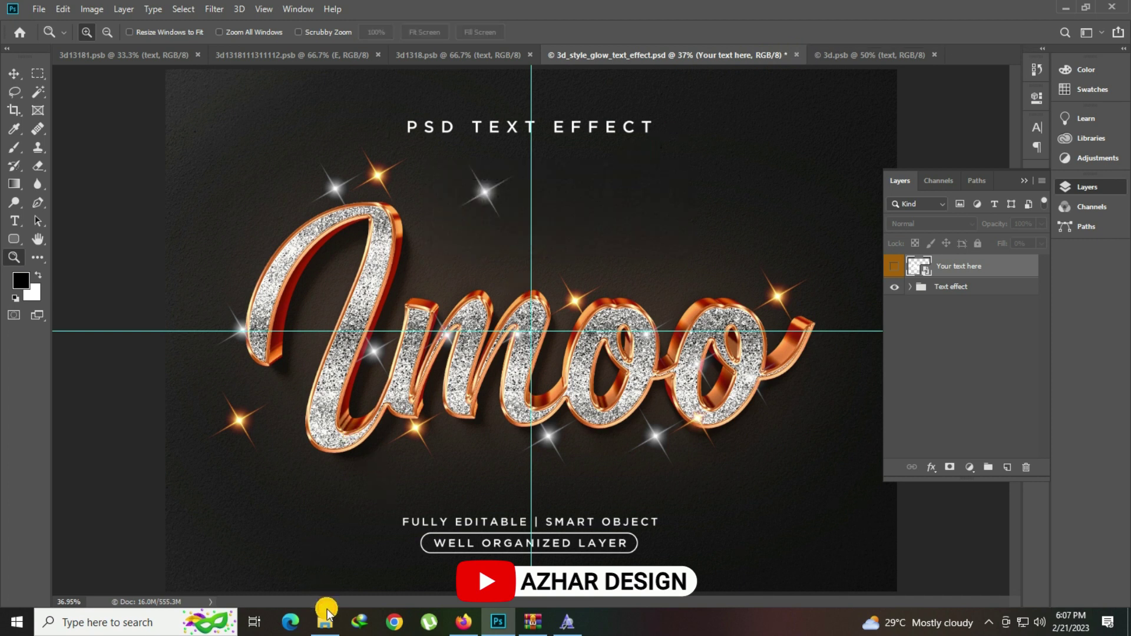
# Select all 41 text-effect files and view their combined 1.12 GB size in Properties
pyautogui.click(325, 621)
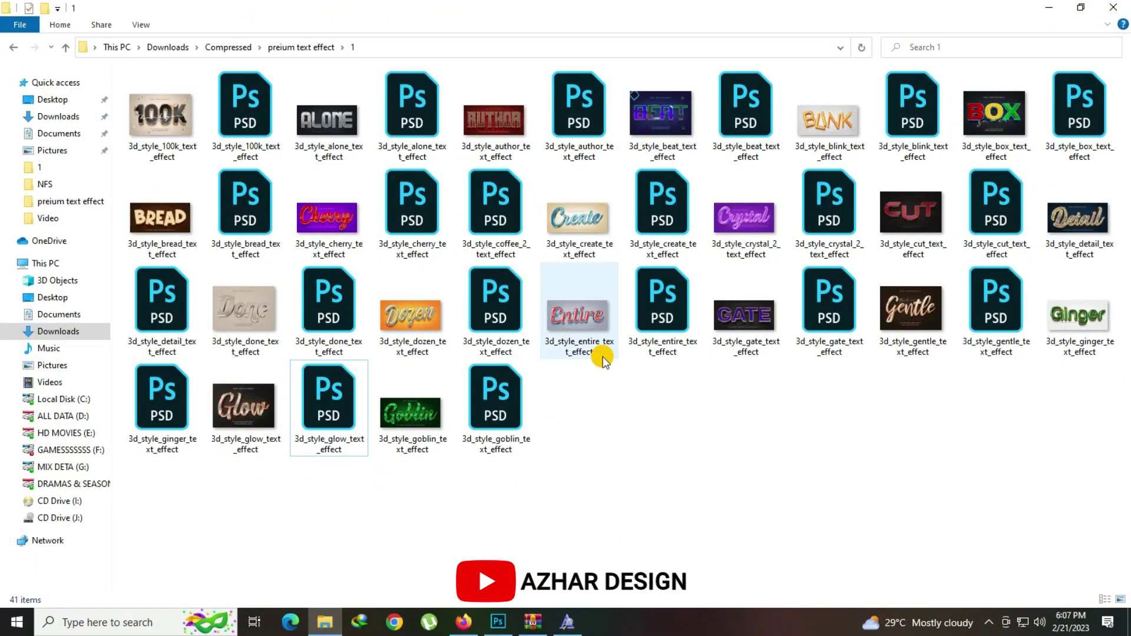
pyautogui.hotkey('ctrl', 'a')
pyautogui.rightClick(590, 322)
pyautogui.click(701, 596)
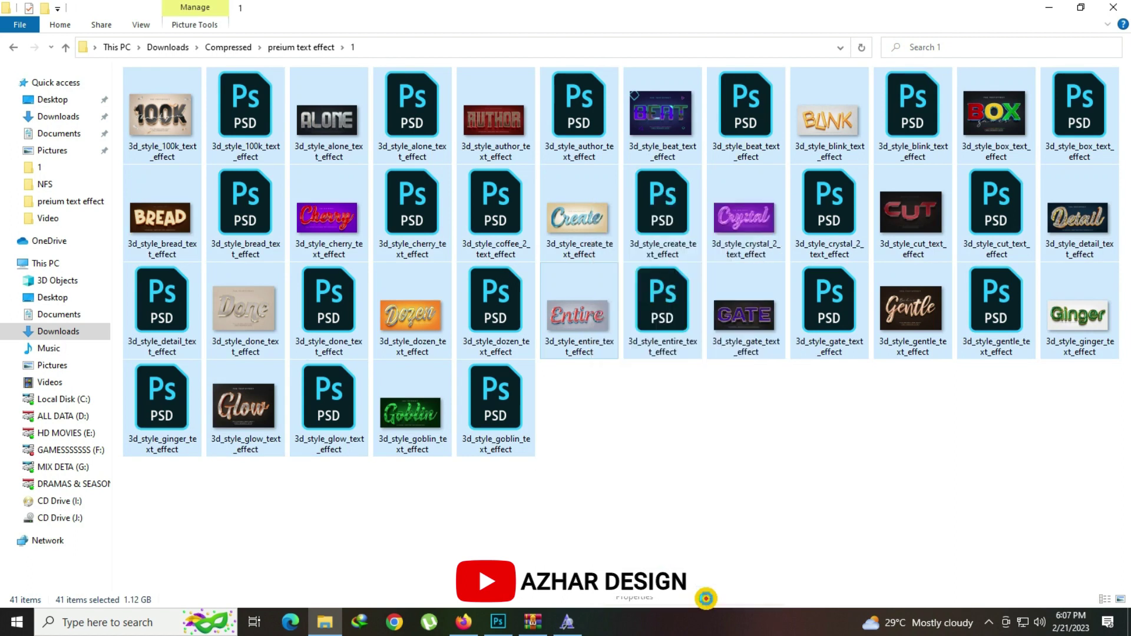
pyautogui.moveTo(665, 368); pyautogui.dragTo(705, 369)
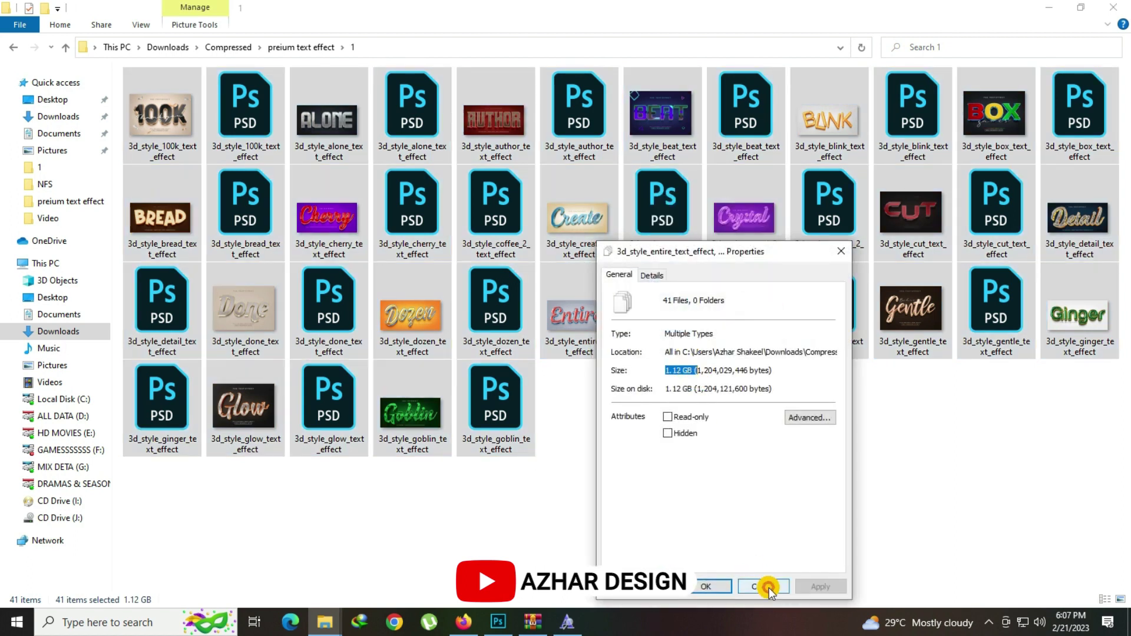